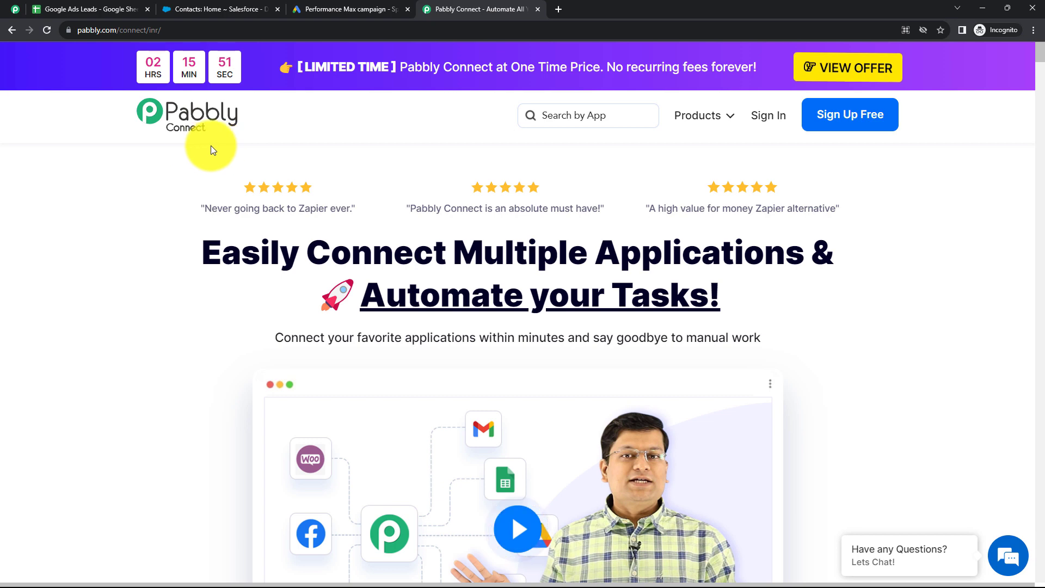
Sign in to the Pabbly account and open the Pabbly Connect dashboard
left_click(769, 116)
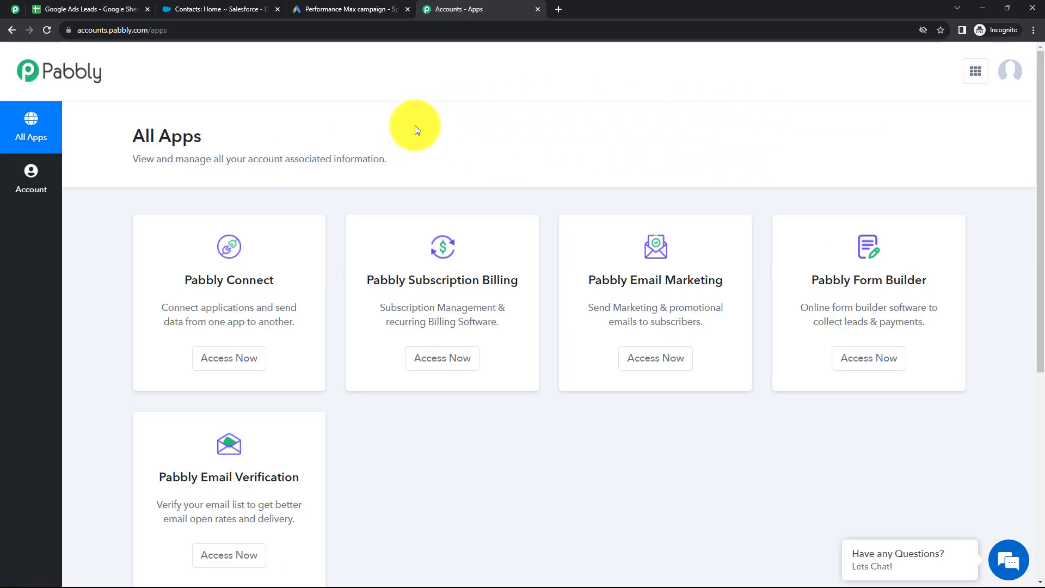
left_click(234, 357)
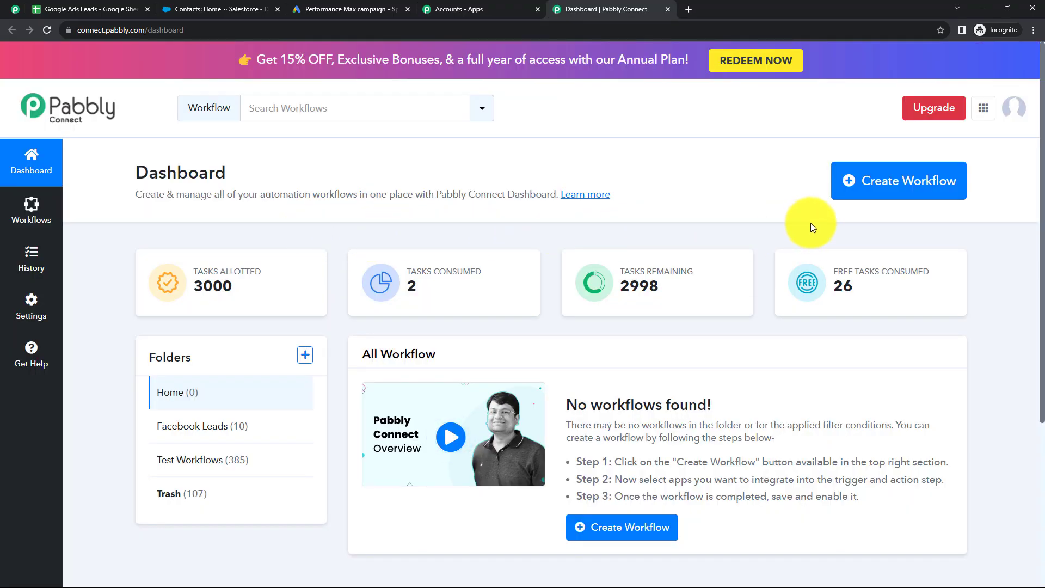
left_click(890, 194)
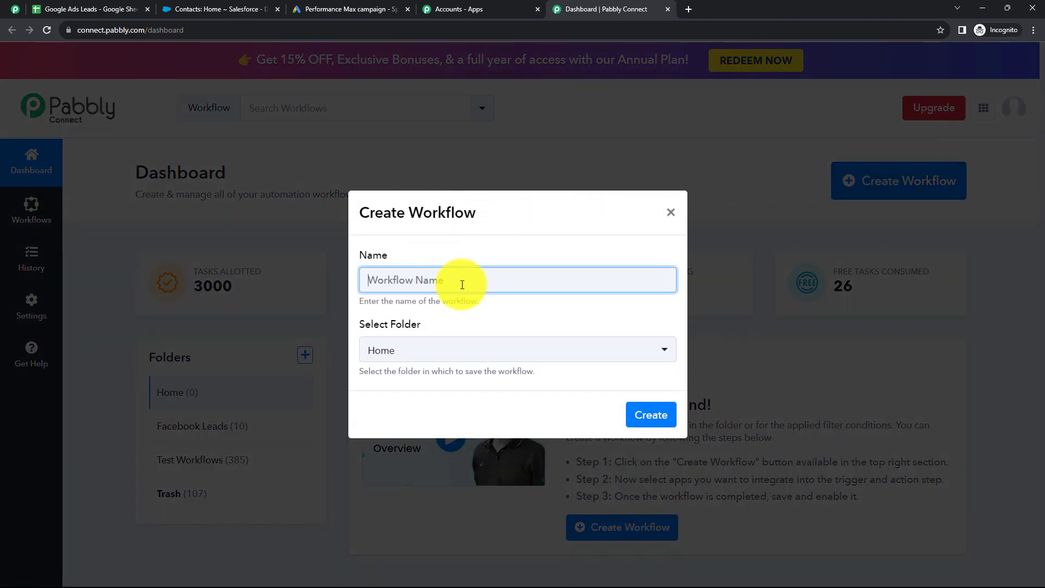
left_click_drag(368, 301, 474, 301)
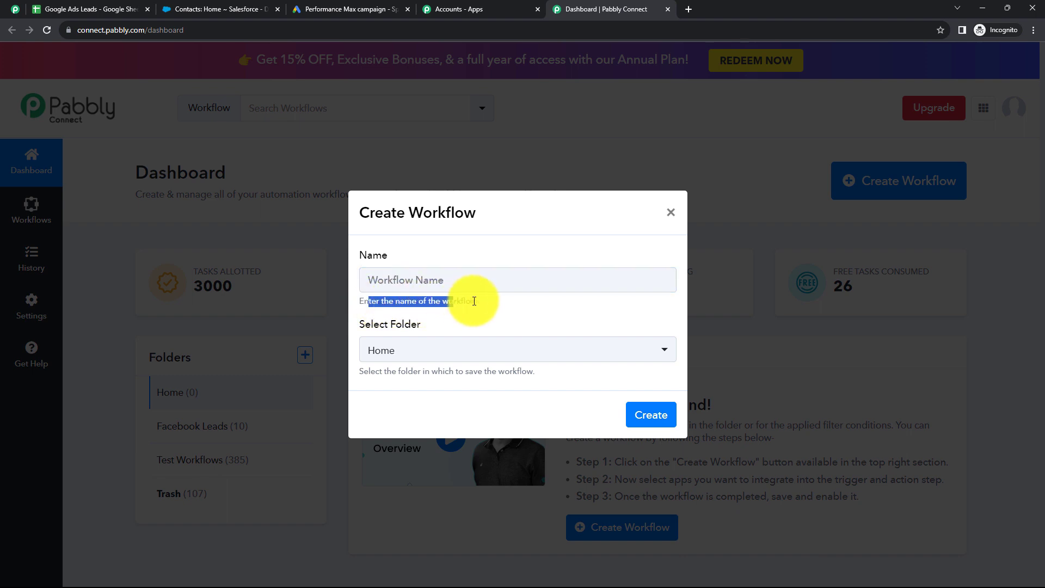
left_click(502, 305)
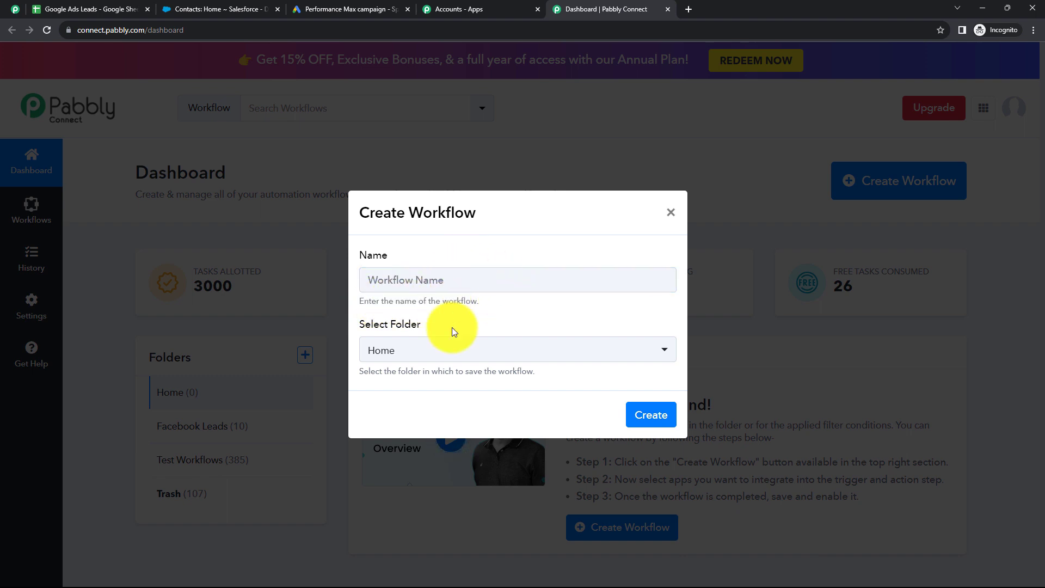
left_click(495, 350)
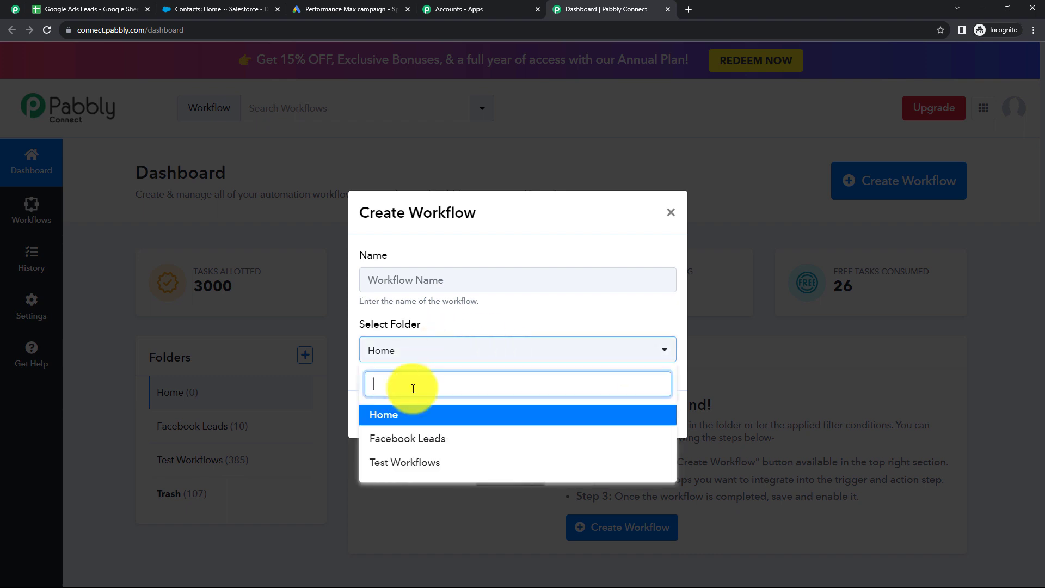
left_click(527, 314)
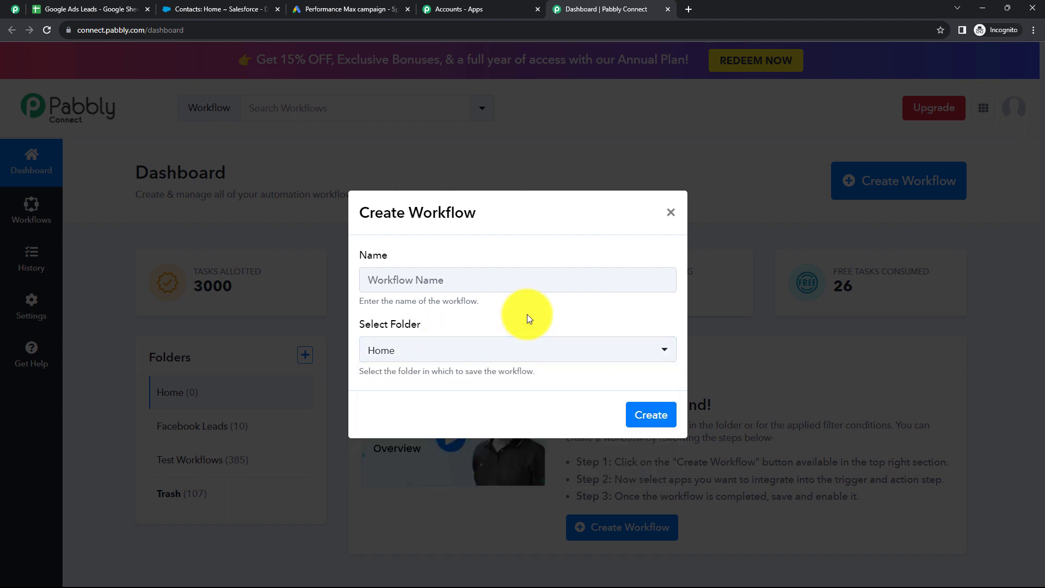
left_click(671, 213)
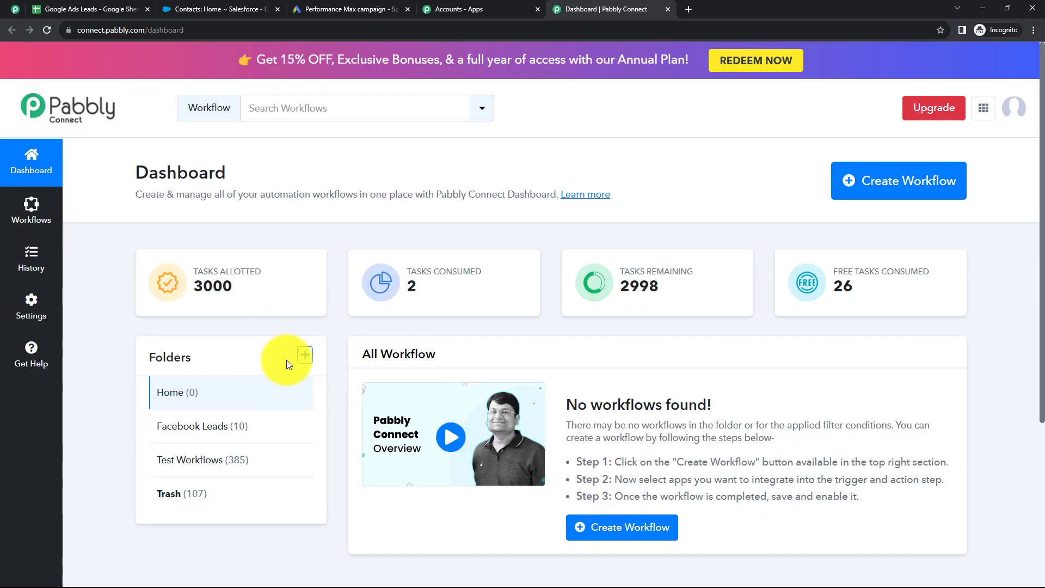
left_click(304, 356)
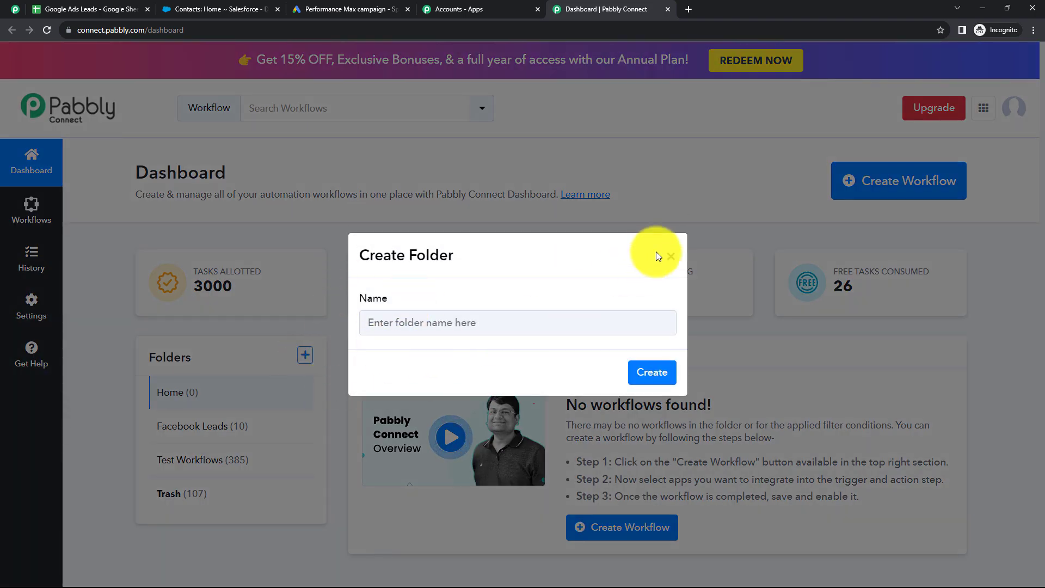
left_click(670, 256)
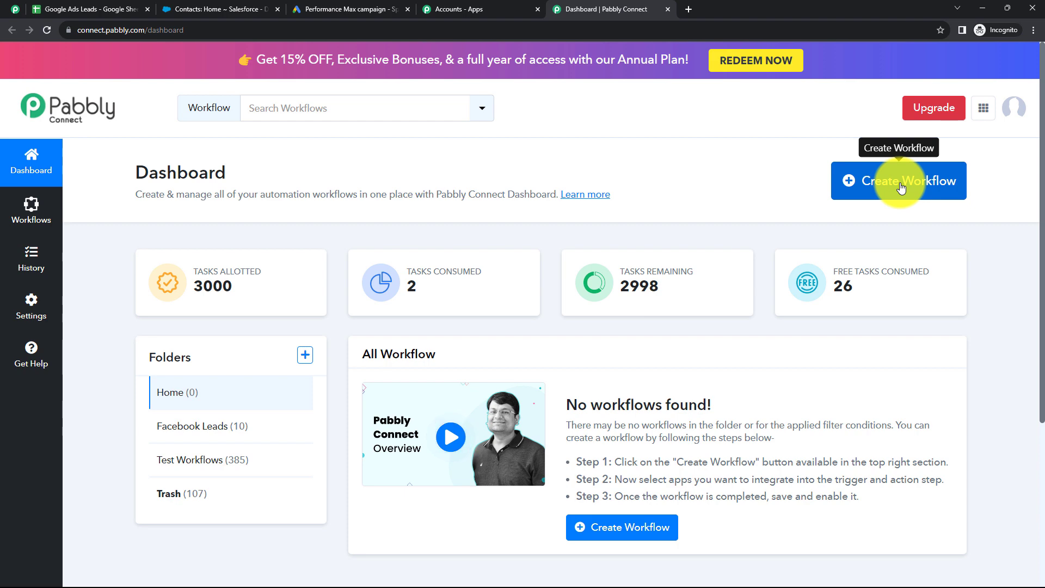
Create a workflow named "Connect your Google Ads to Salesforce & Google Sheets" in the Test Workflows folder
left_click(901, 185)
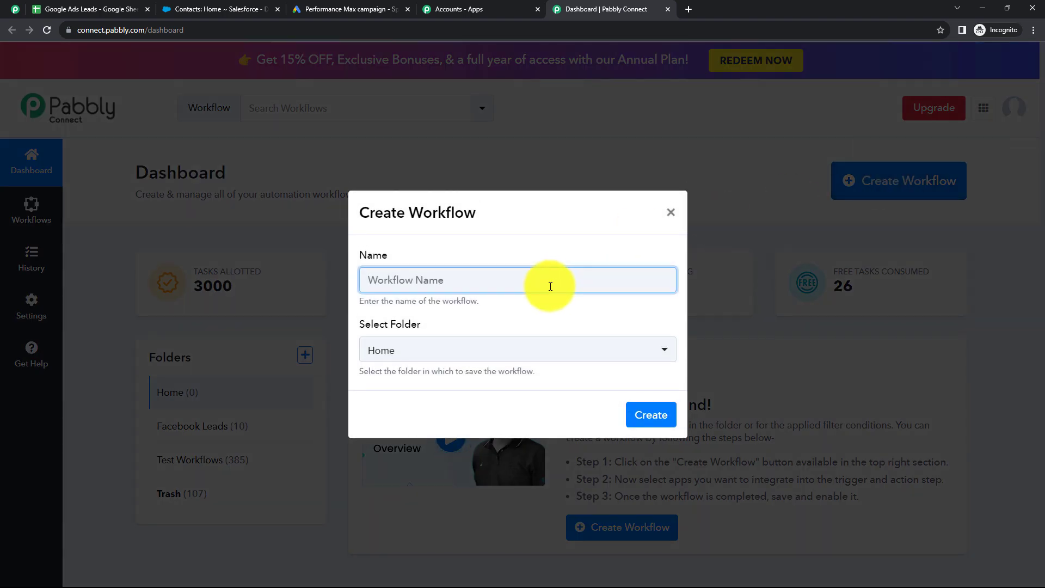
type("Connect your Google Ads to Salesforce & Google Sheets")
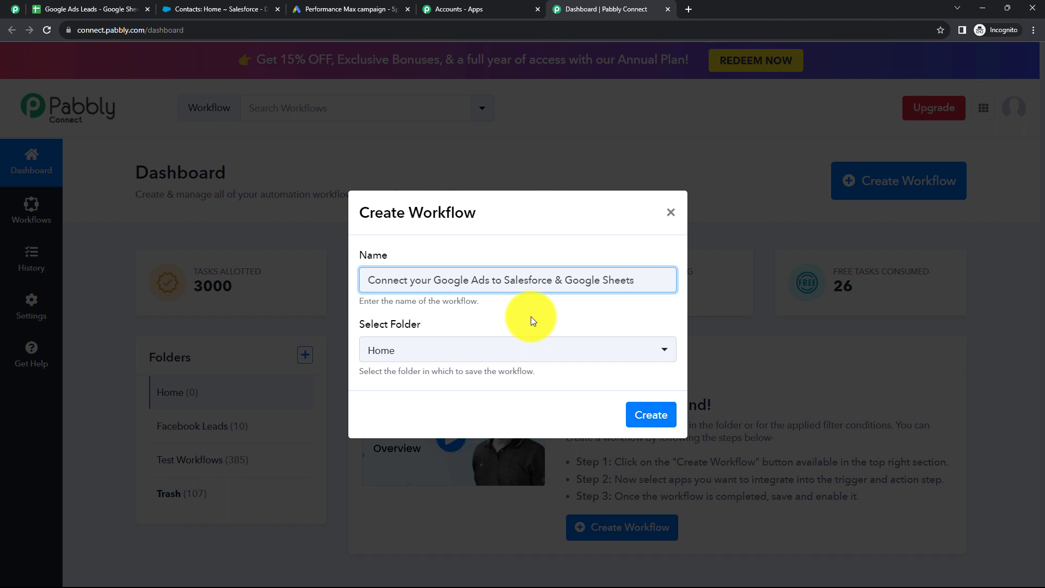
left_click(443, 347)
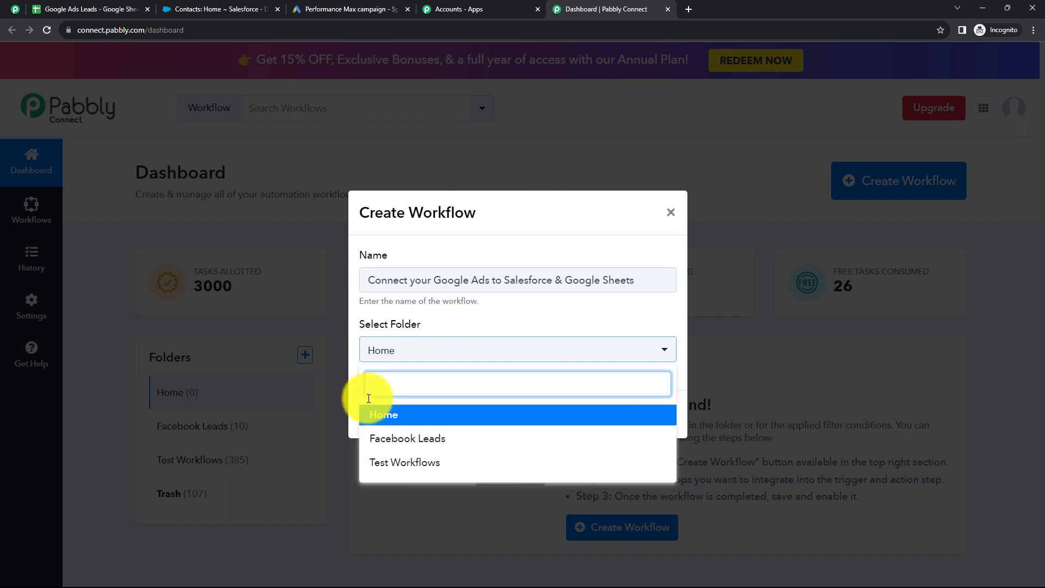
left_click(407, 462)
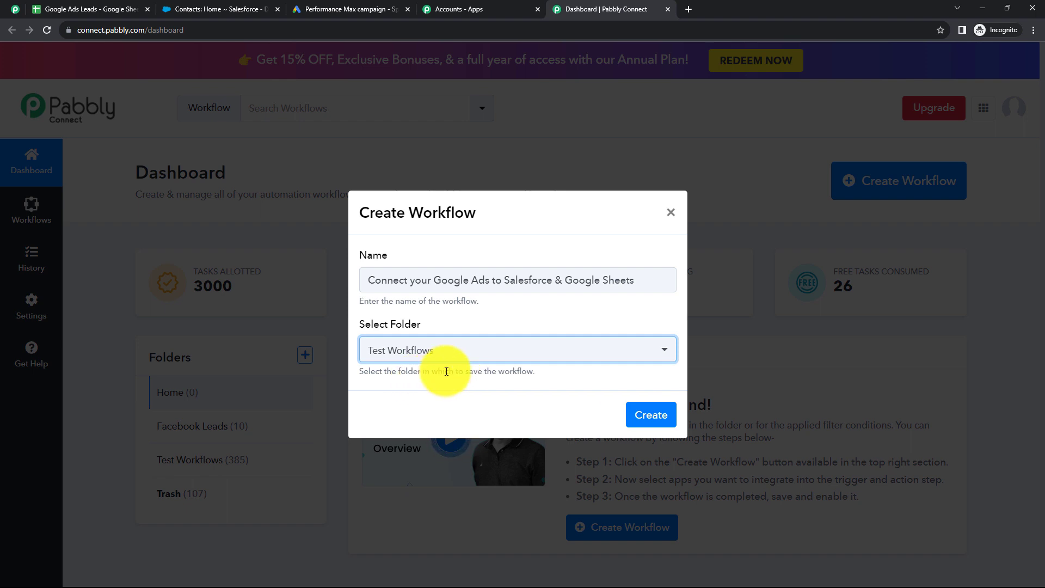
left_click(651, 420)
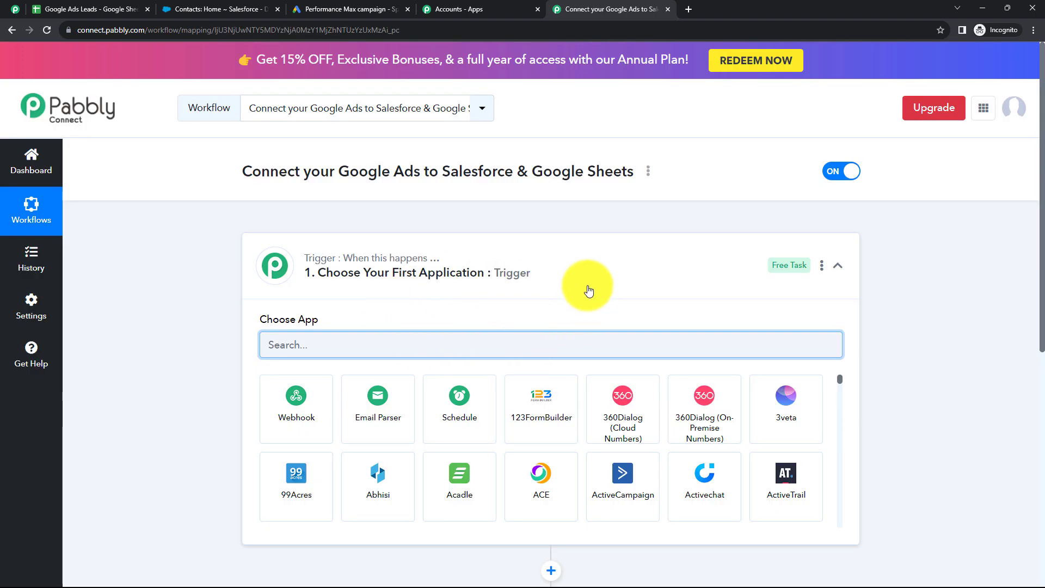
Examine the trigger and action steps of the new workflow and the app choices each one offers
left_click(589, 289)
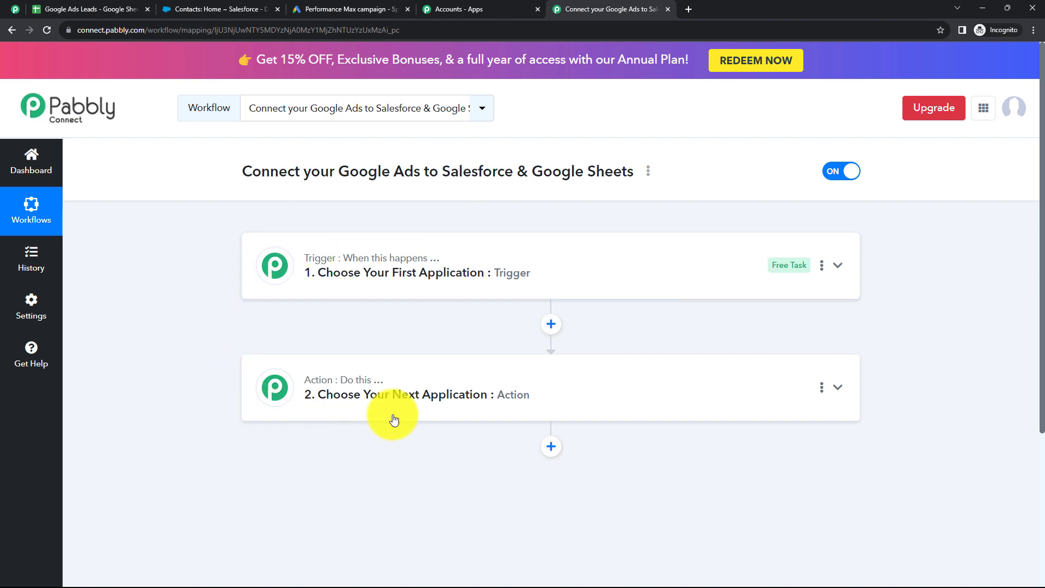
mouse_move(341, 388)
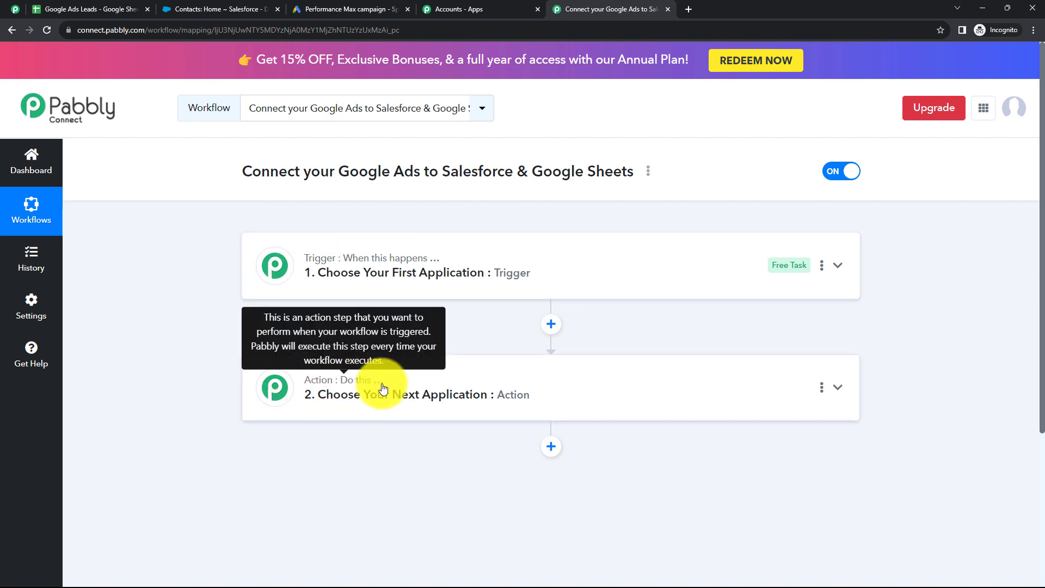
left_click(347, 297)
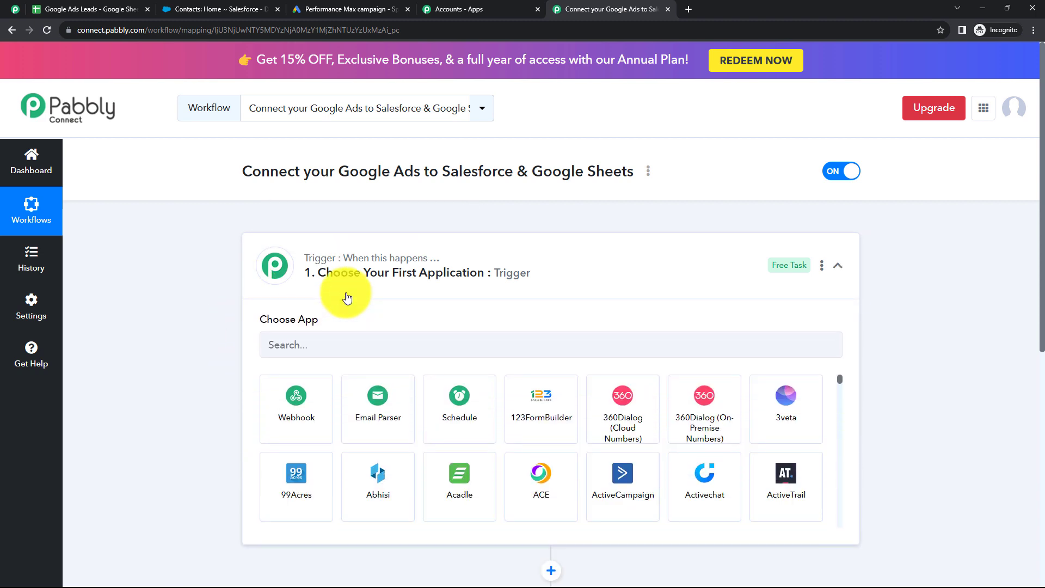
left_click(346, 297)
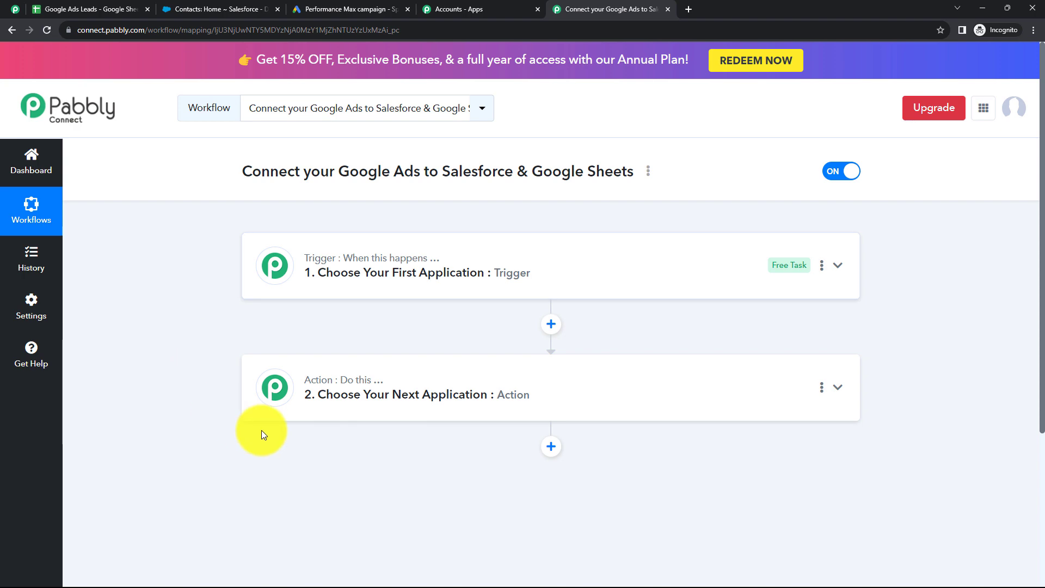
left_click(370, 422)
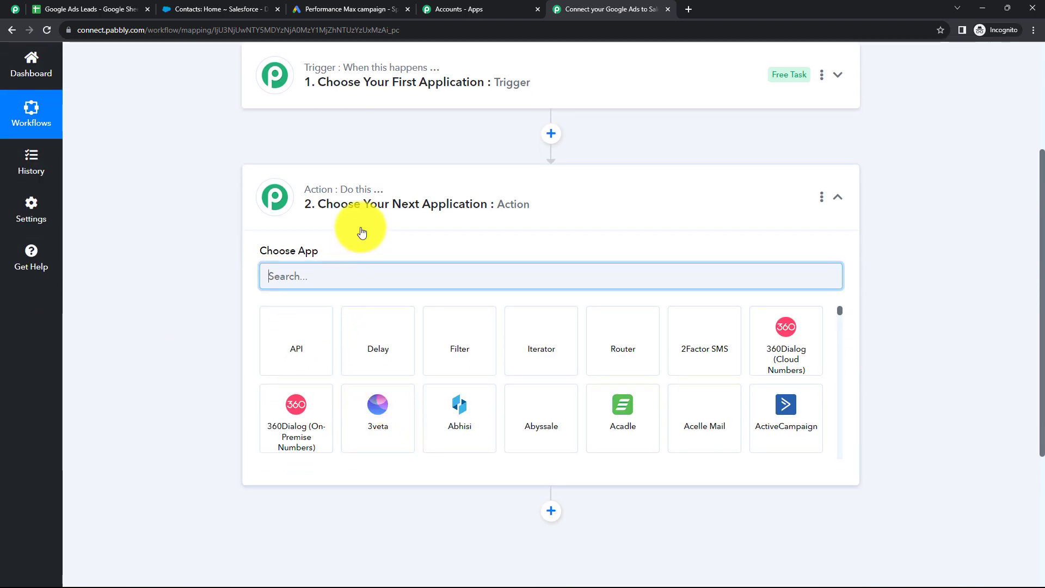
left_click(361, 213)
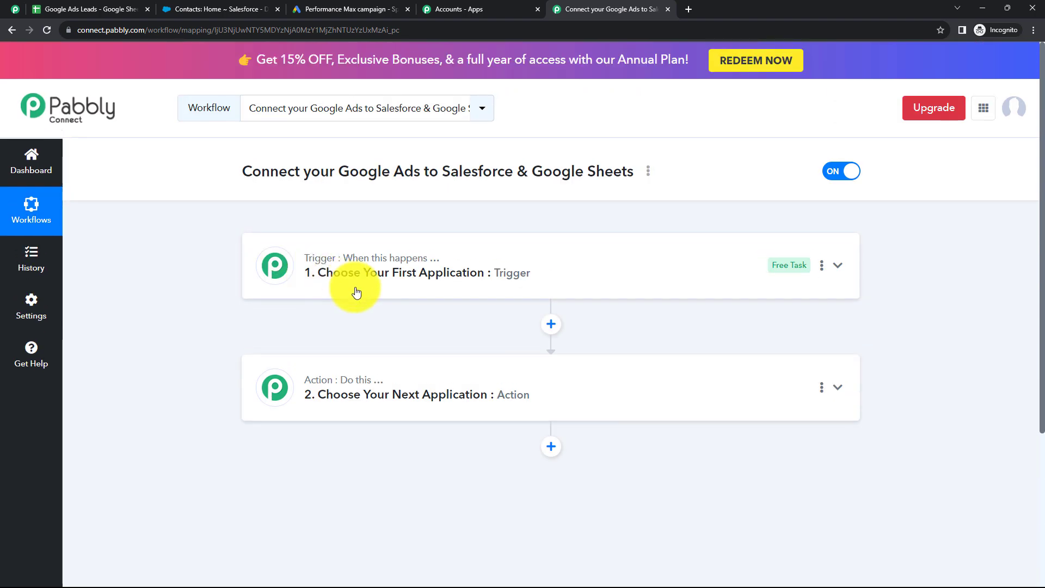
left_click(356, 293)
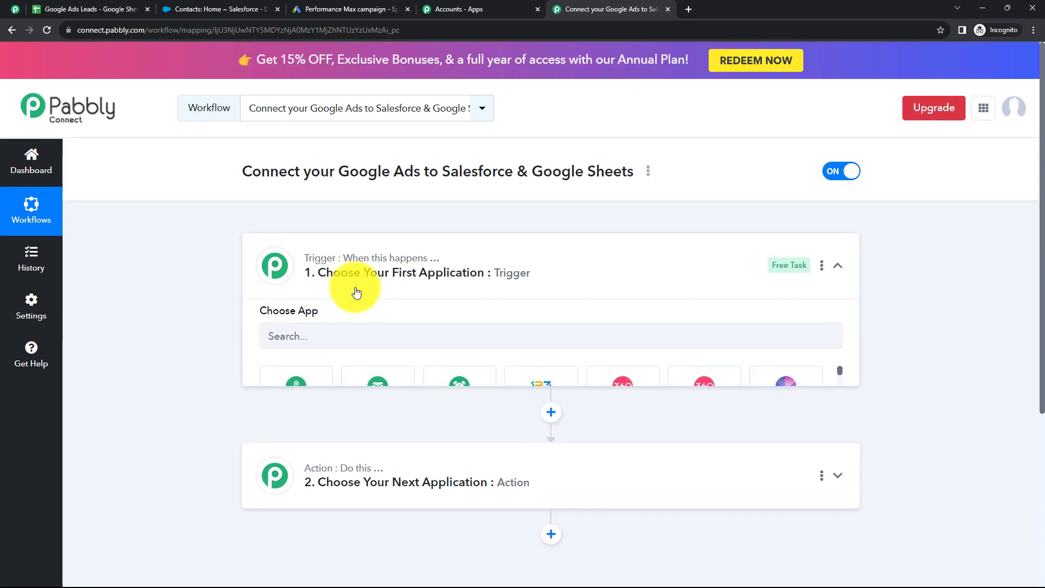
left_click(355, 293)
left_click(355, 407)
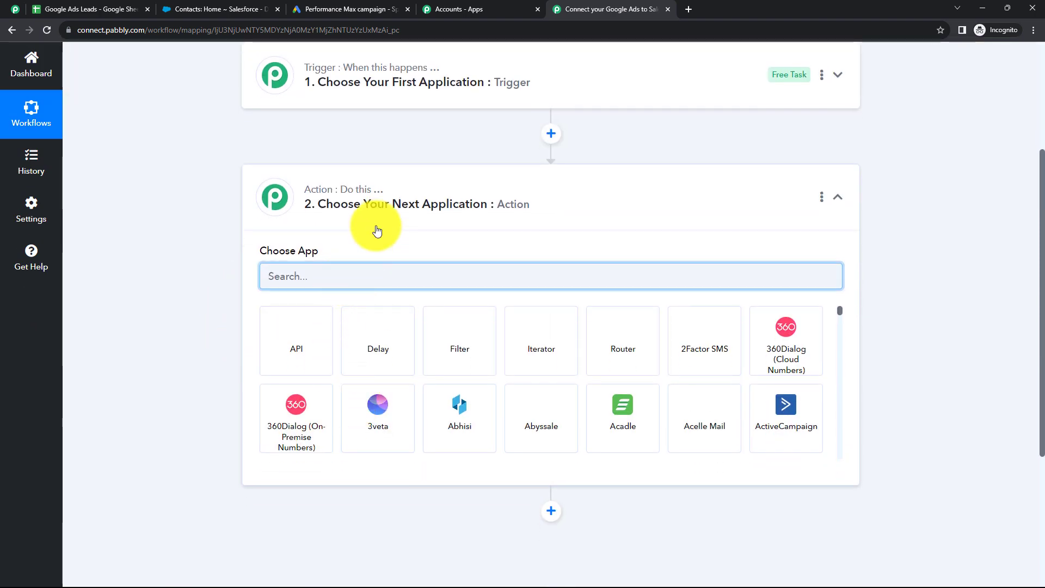
left_click(376, 231)
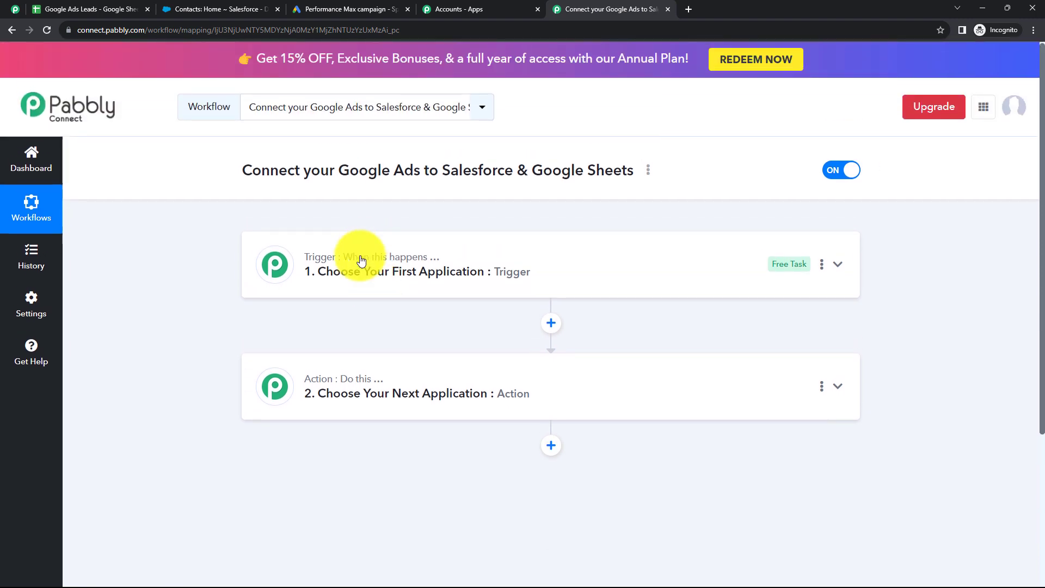
Set the workflow's trigger app to Google Ads with New Lead Form Entry as the trigger event
left_click(362, 292)
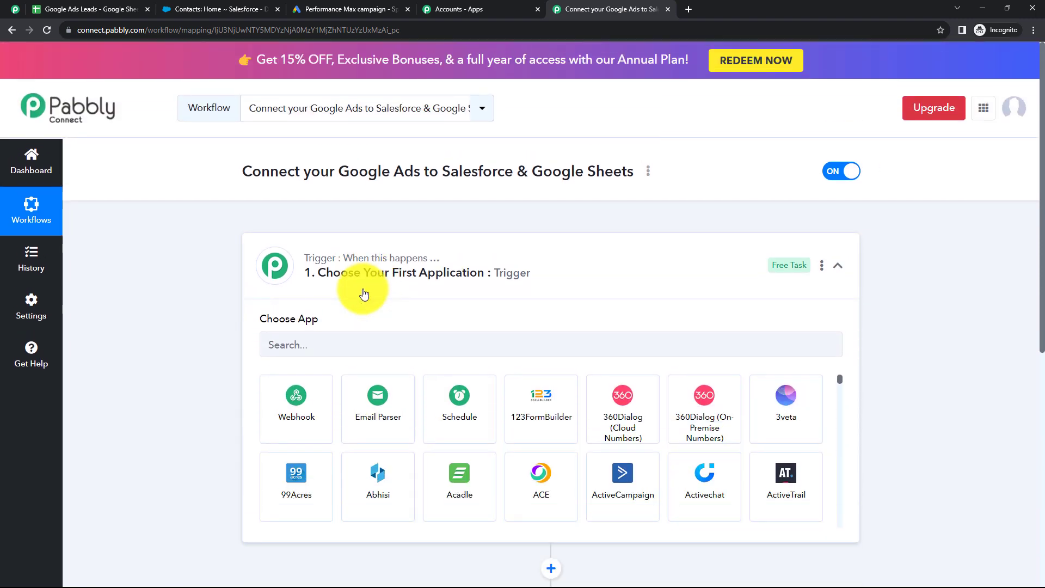
left_click(331, 344)
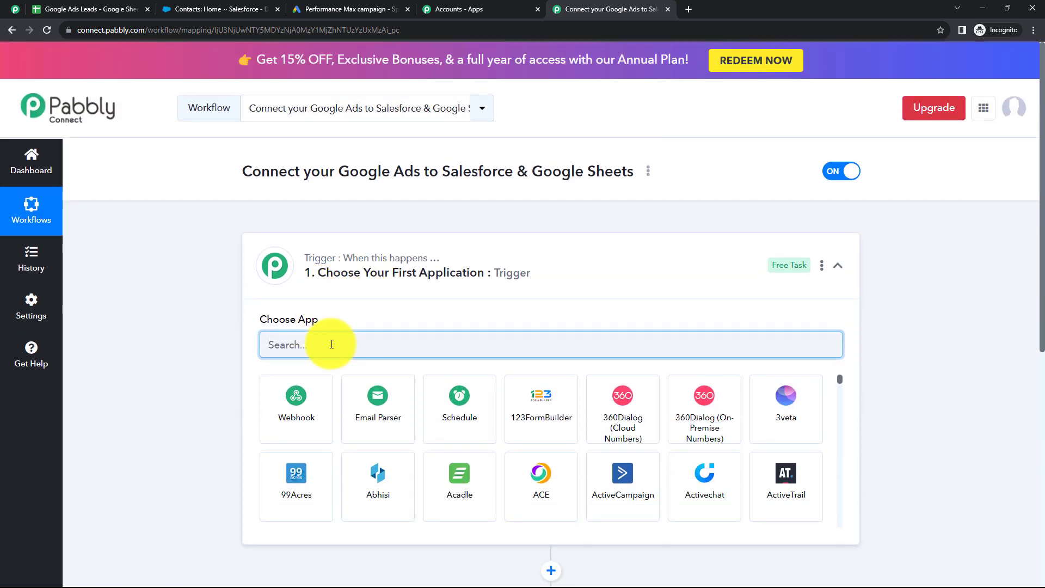
type("Goog")
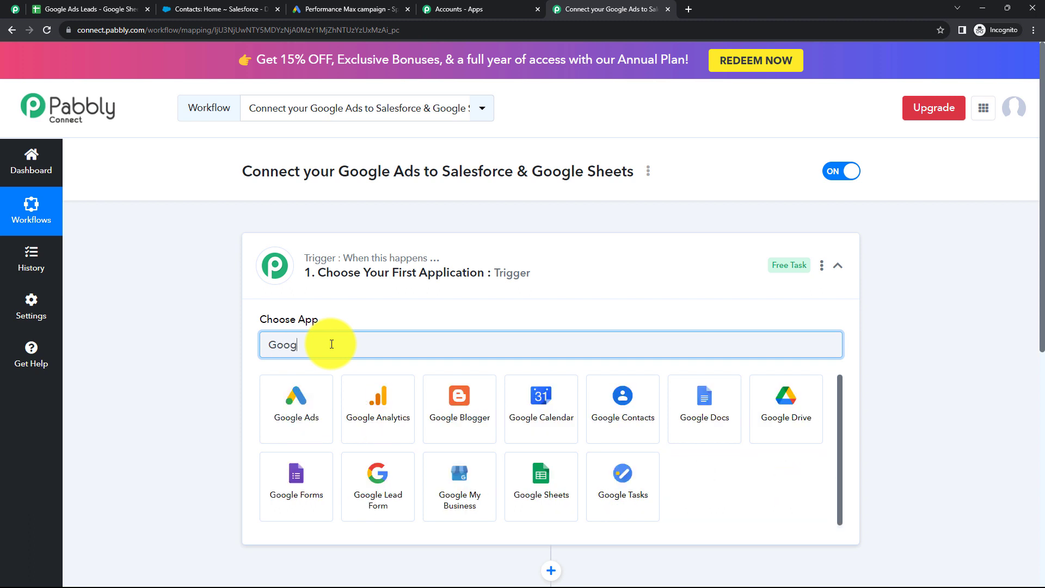
type("le Ads")
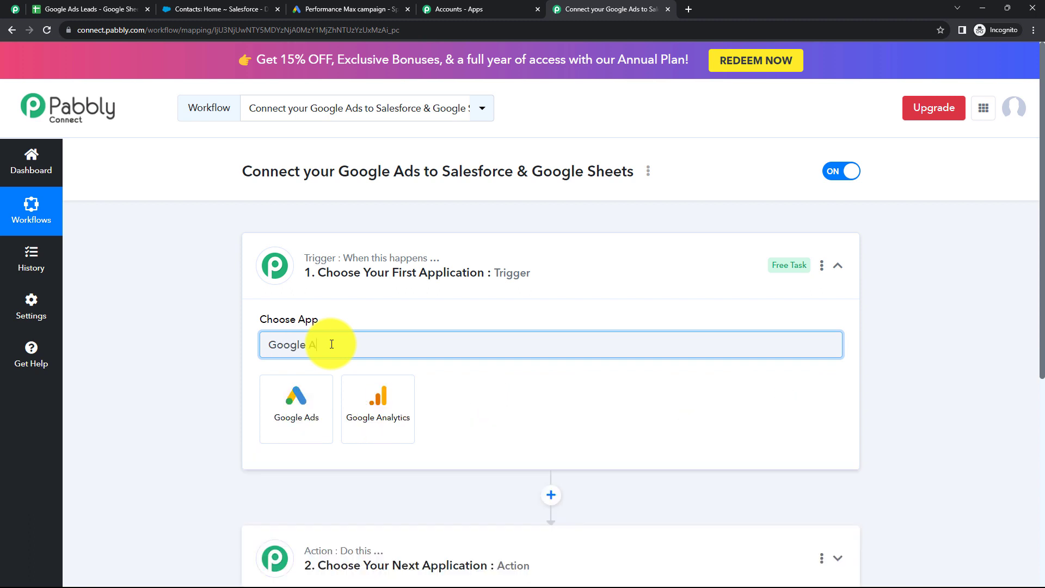
left_click(331, 389)
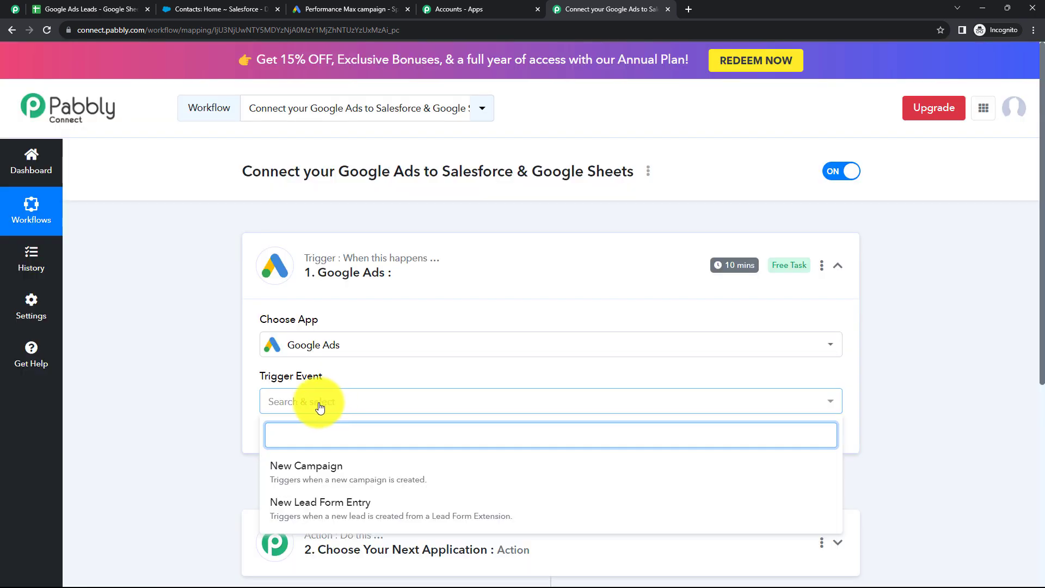
left_click(333, 512)
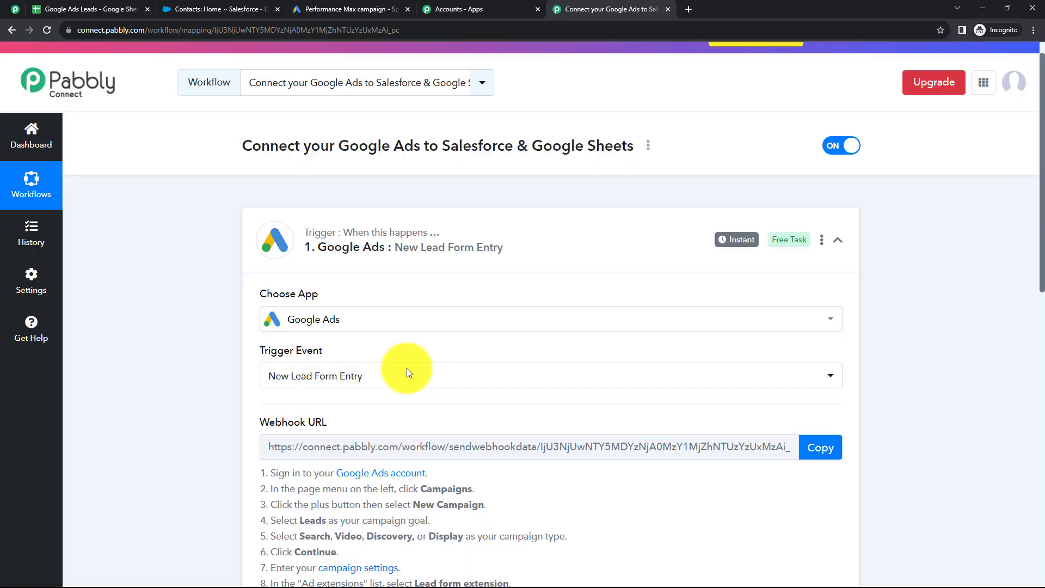
Review the Google Ads trigger's webhook setup instructions and copy its webhook URL
scroll(407, 368, "down", 4)
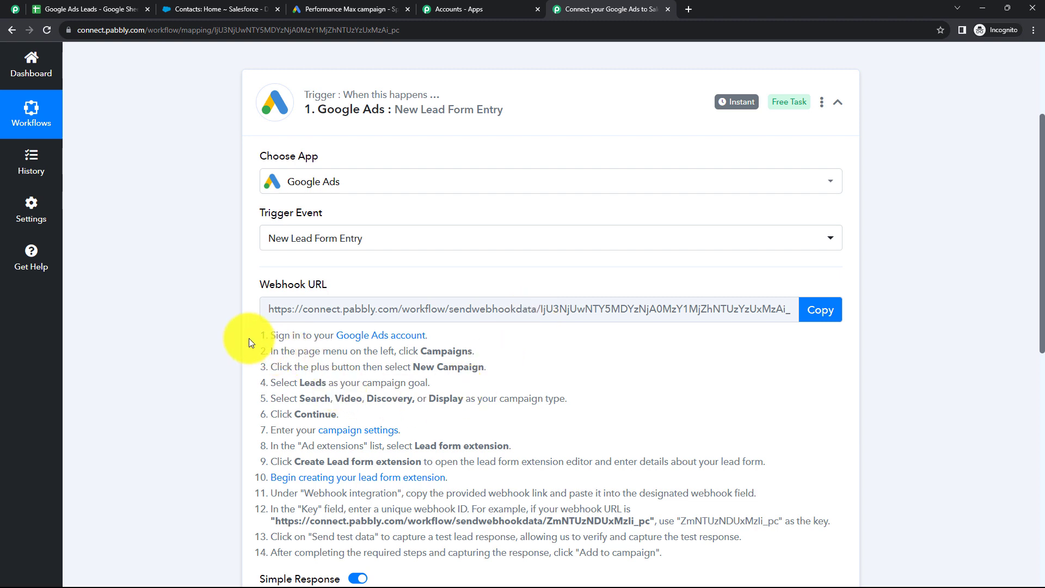
left_click_drag(249, 338, 522, 537)
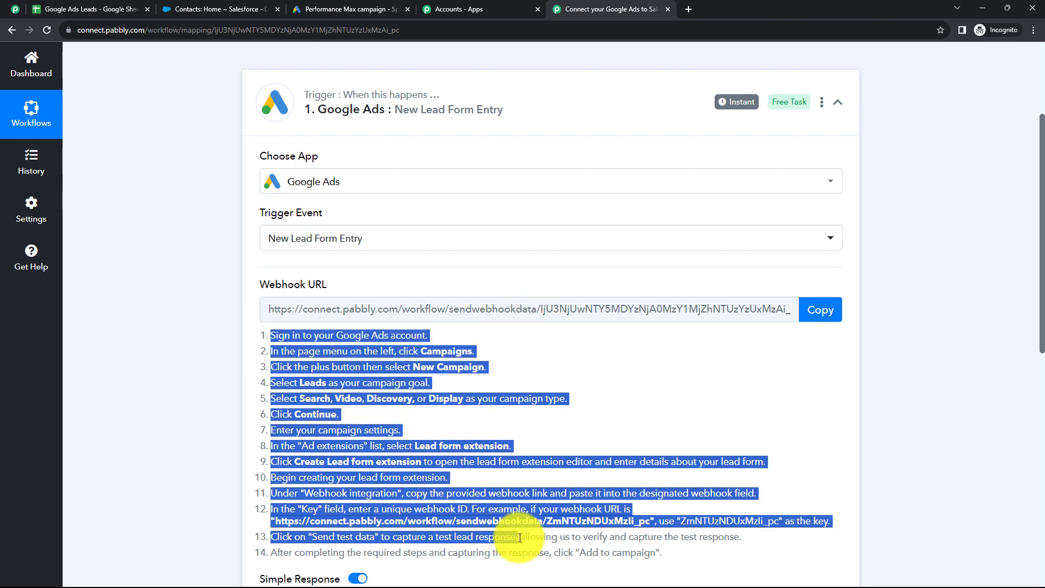
left_click(593, 411)
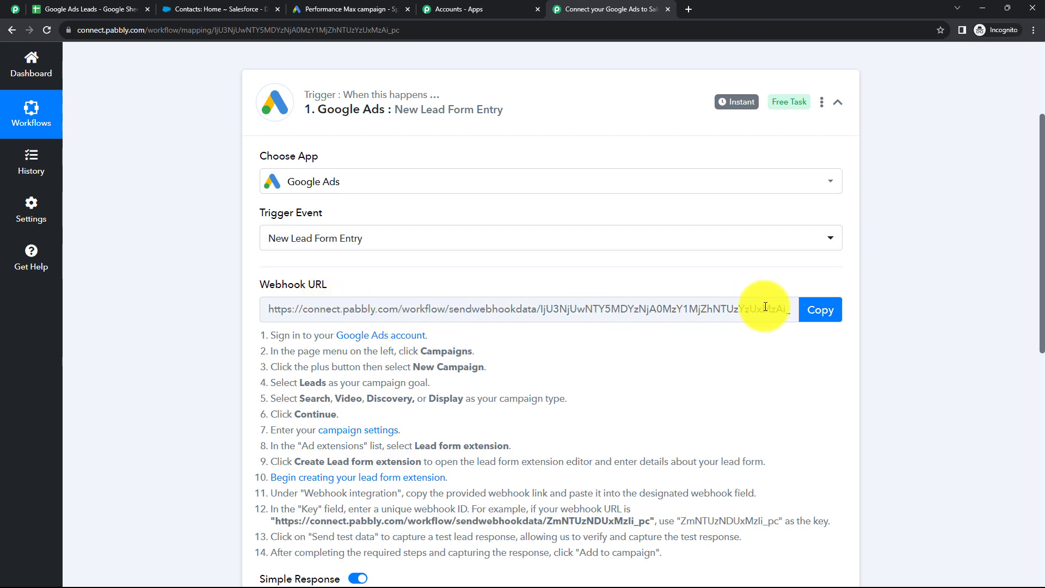
left_click(827, 311)
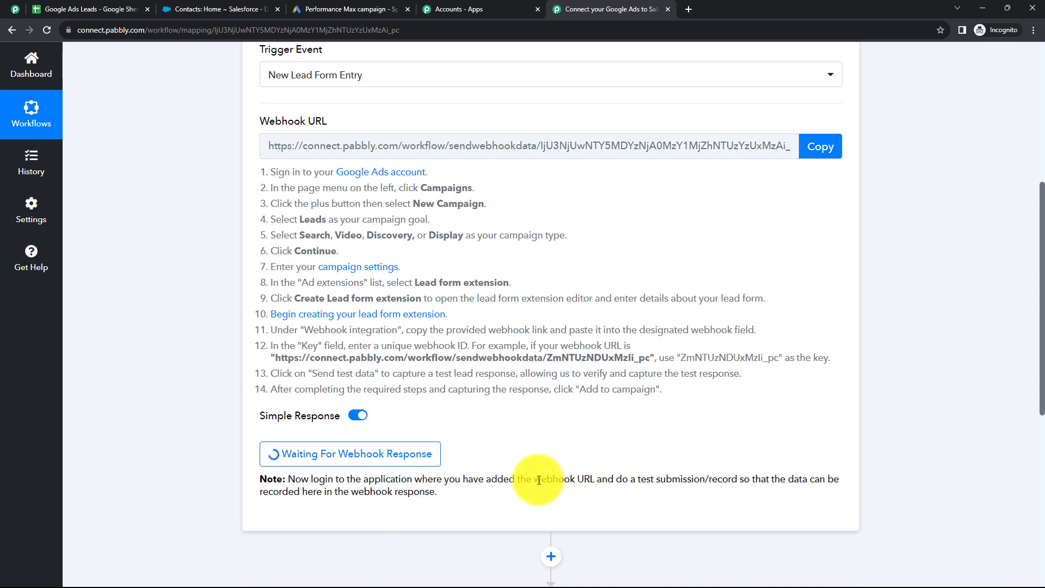
left_click_drag(535, 480, 597, 479)
left_click(555, 454)
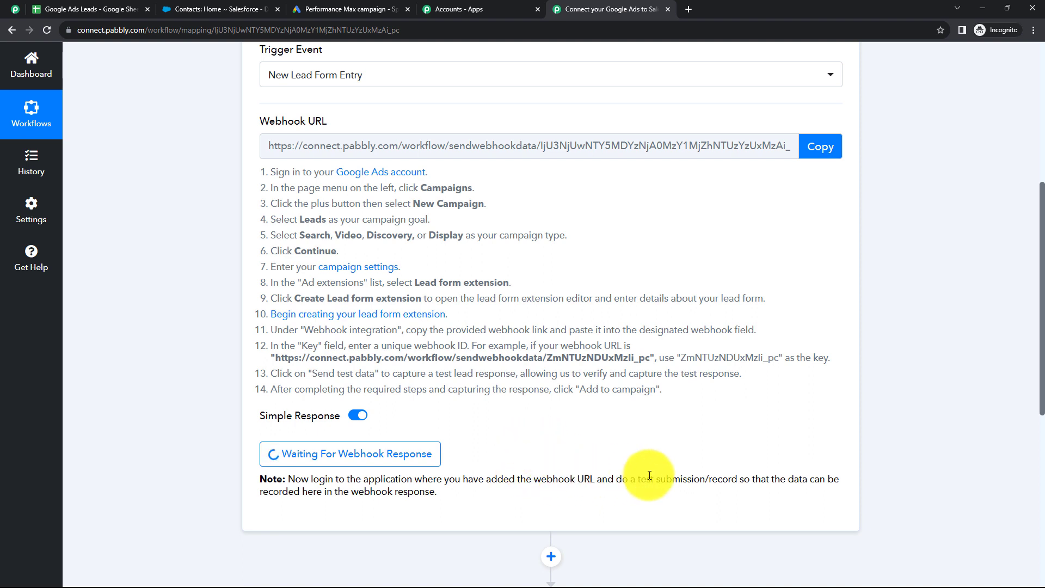
Switch to the Google Ads campaign and open the Sparkle Evenings lead form for editing
left_click_drag(641, 480, 708, 480)
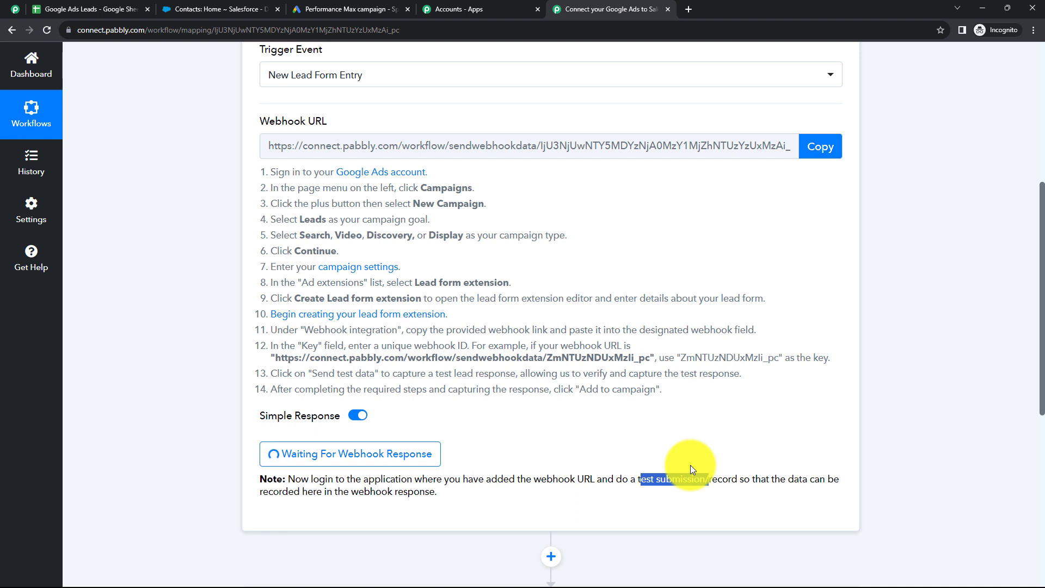
left_click(665, 459)
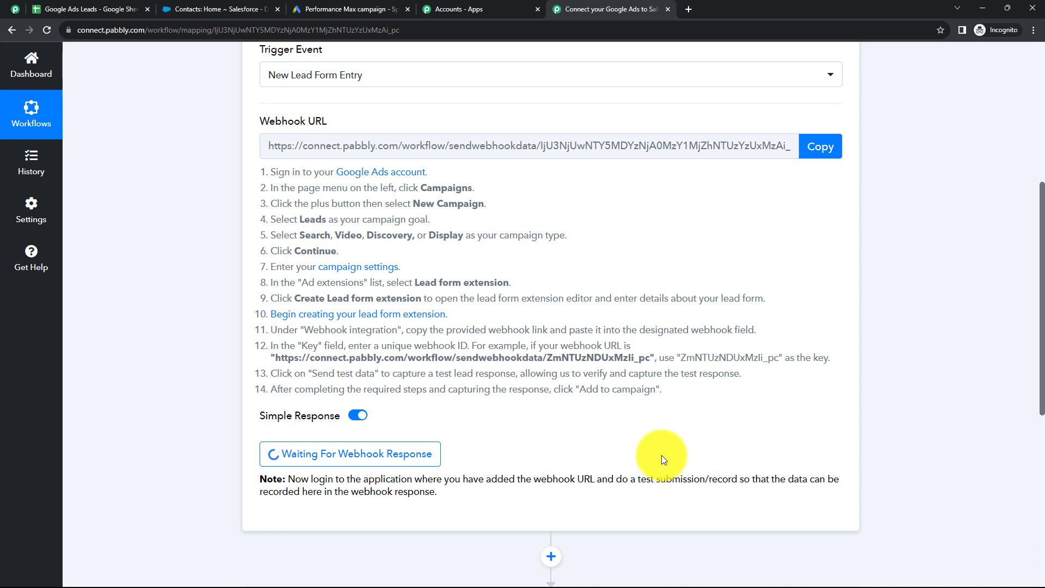
left_click(346, 9)
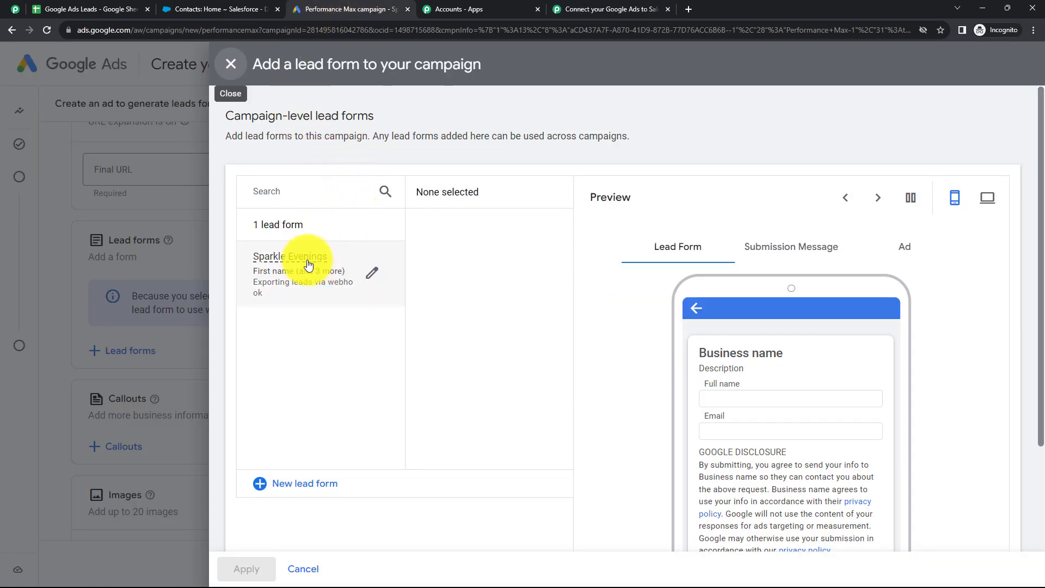
left_click(364, 279)
Examine the lead form's contact questions, preview, submission message and webhook integration settings
scroll(394, 283, "down", 4)
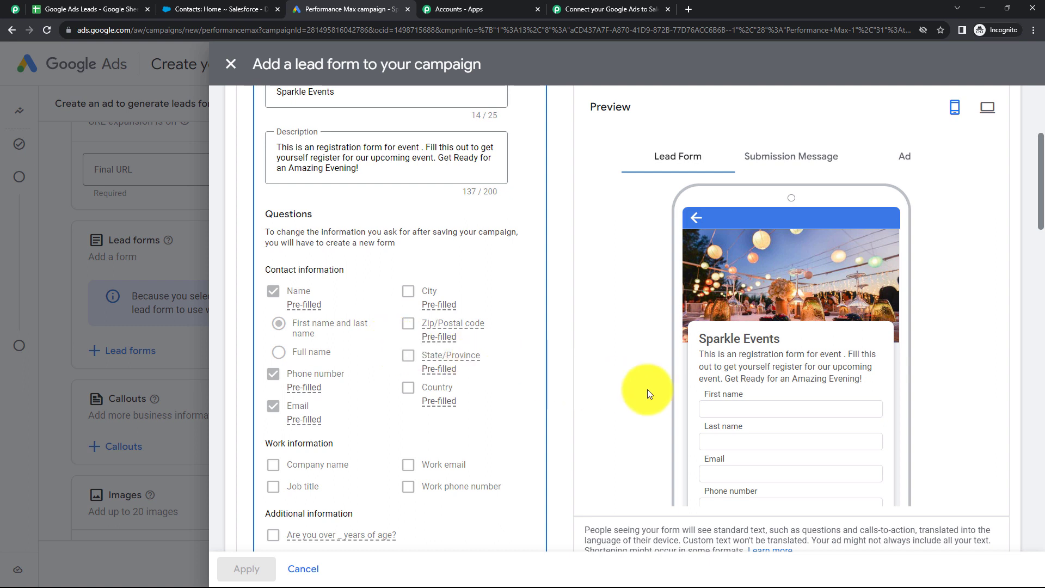
scroll(693, 391, "down", 2)
scroll(696, 384, "up", 1)
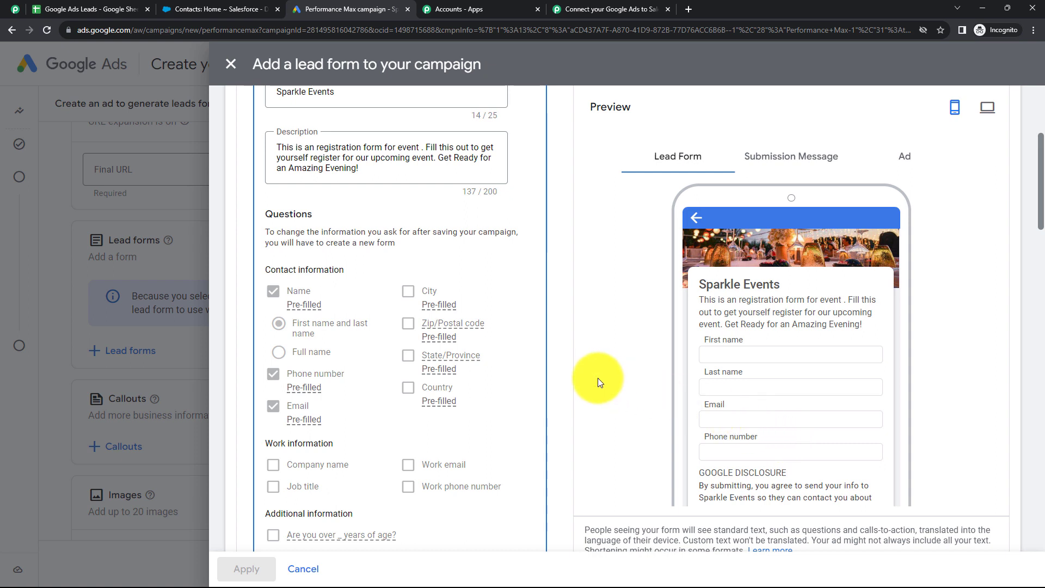
scroll(393, 363, "down", 5)
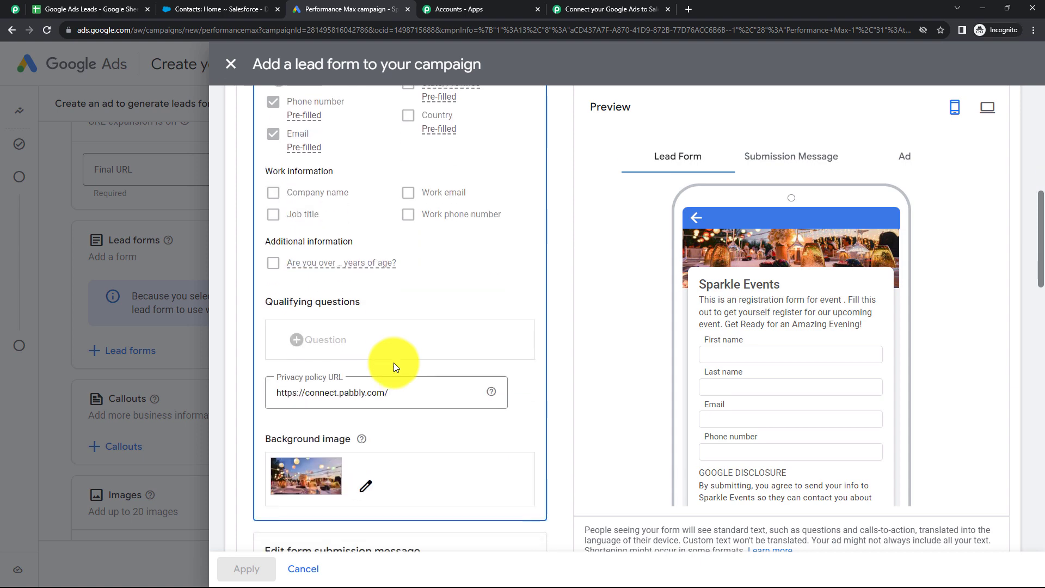
scroll(393, 363, "down", 4)
scroll(430, 359, "down", 2)
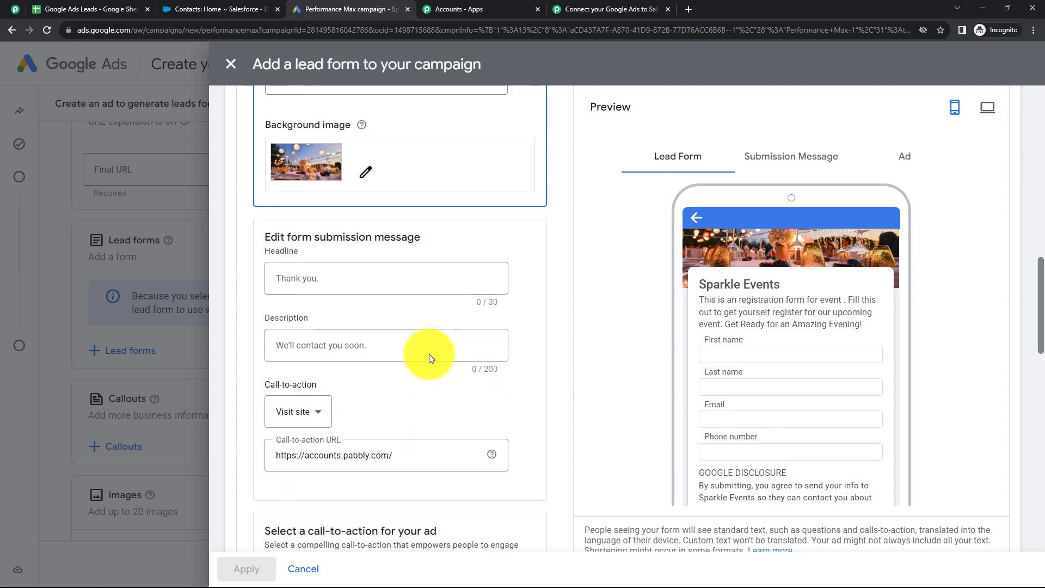
scroll(429, 354, "down", 9)
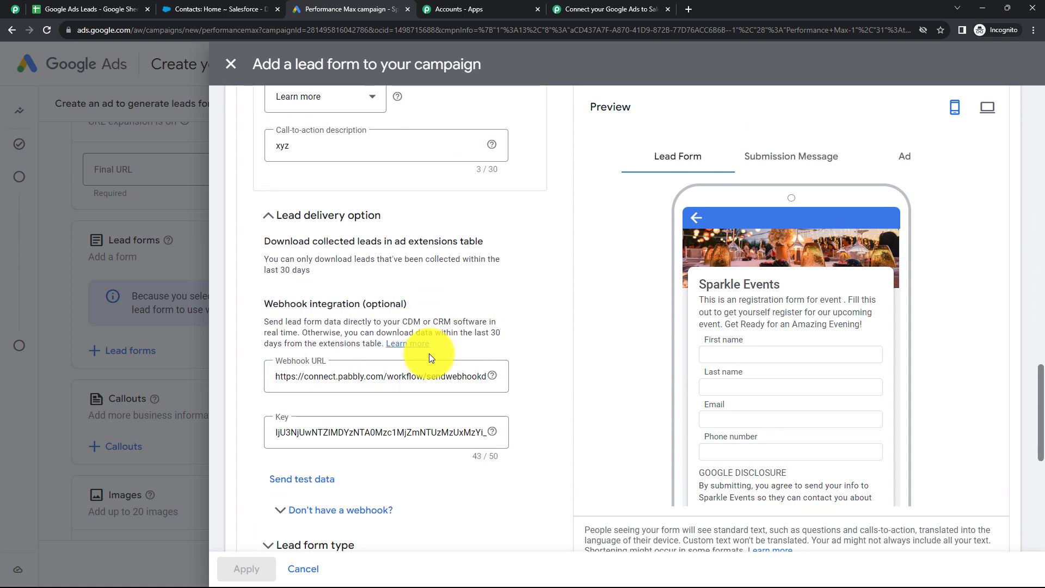
scroll(429, 354, "down", 1)
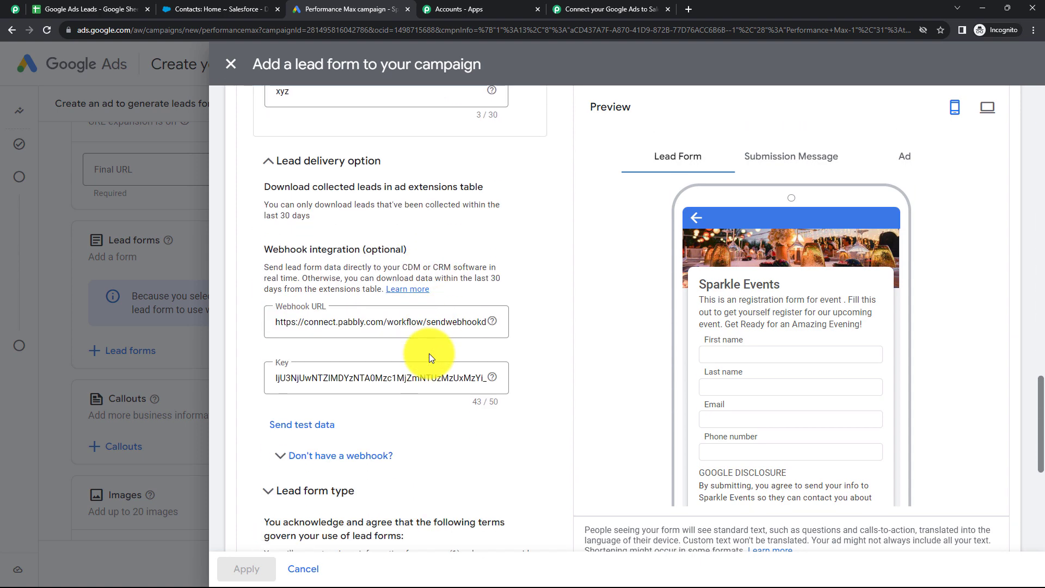
Replace the lead form's webhook URL with the one copied from the Pabbly Connect trigger
left_click(274, 321)
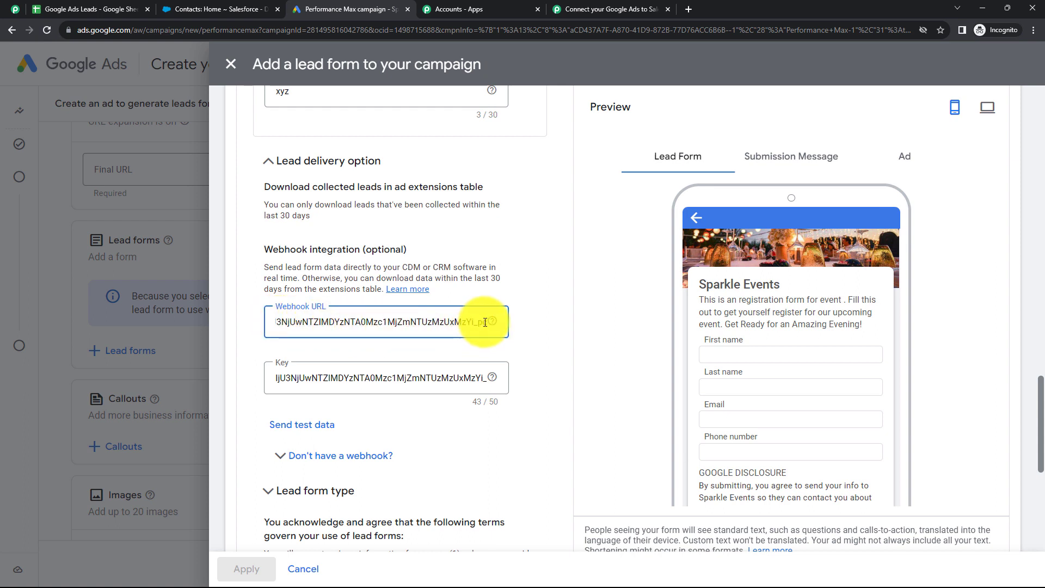
left_click_drag(486, 323, 273, 320)
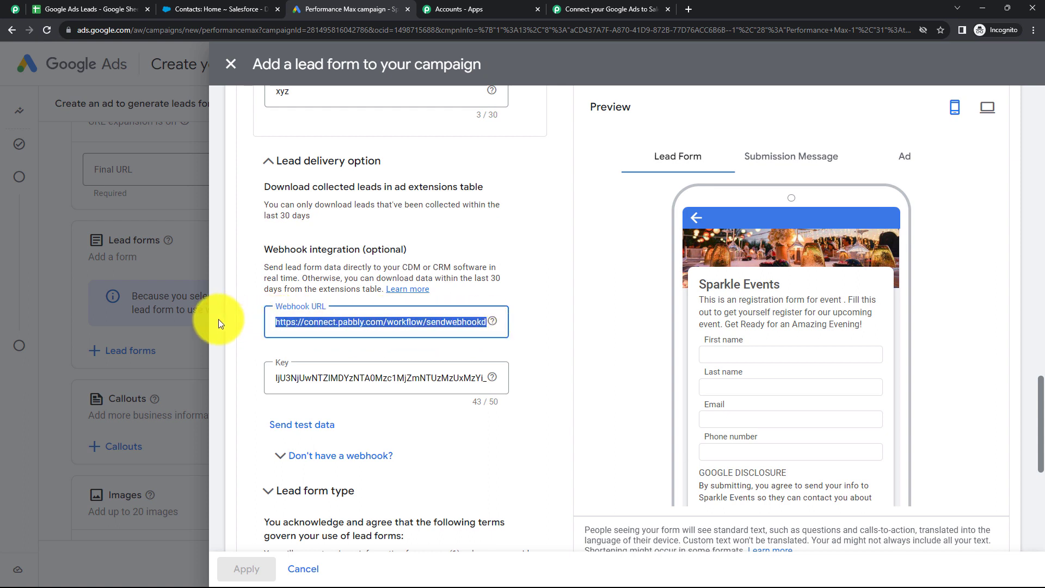
type("c")
key("BackSpace")
left_click(606, 10)
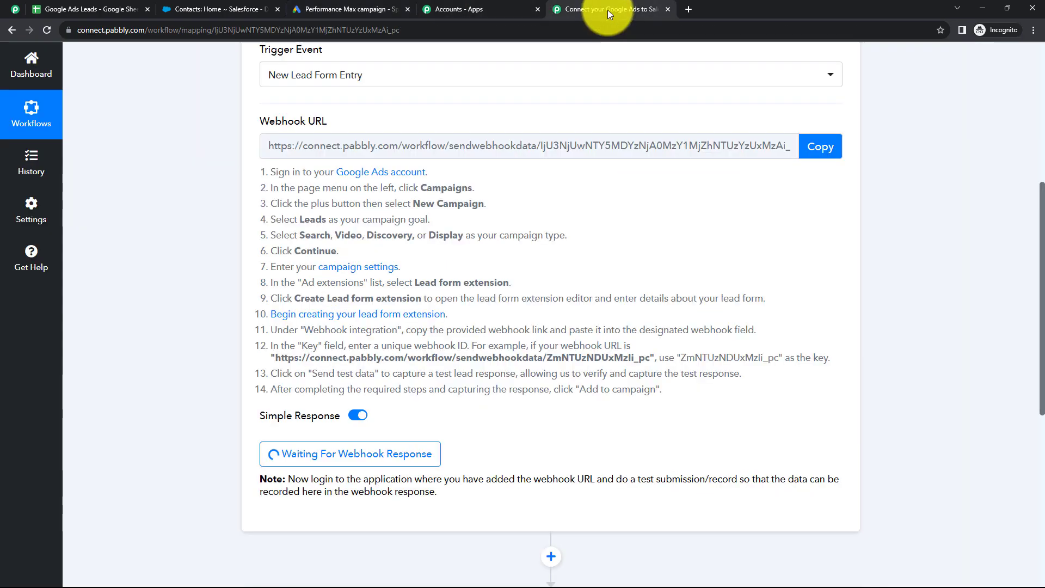
left_click(323, 10)
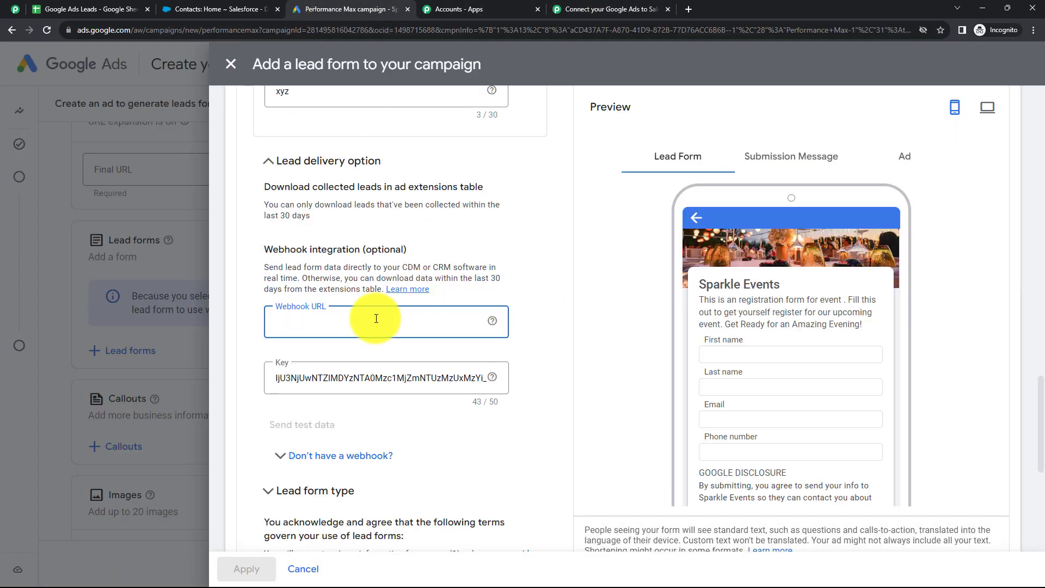
key("ctrl+v")
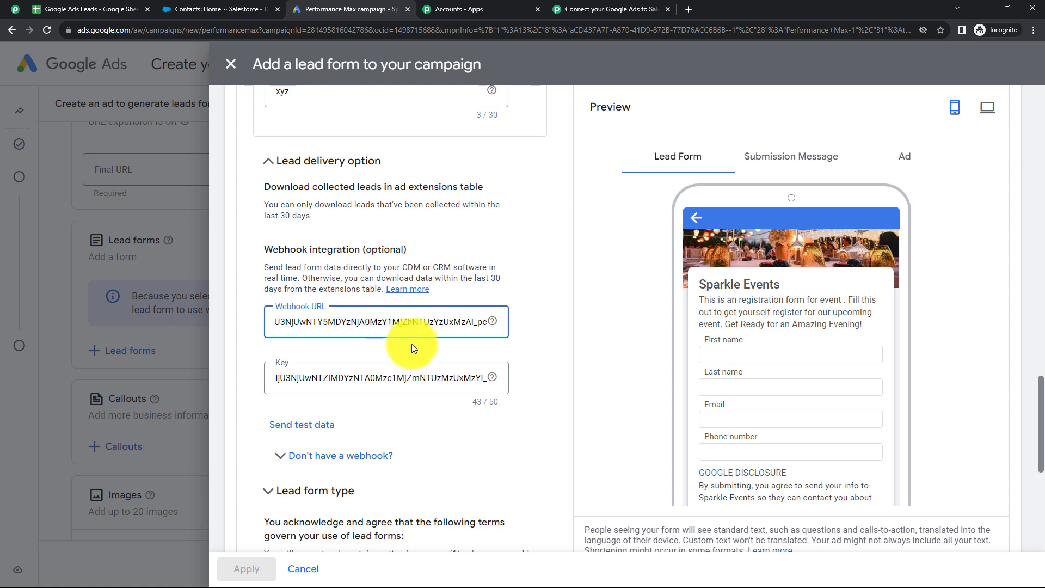
Replace the webhook key with the unique ID copied from the end of the new webhook URL
left_click_drag(279, 377, 490, 388)
key("BackSpace")
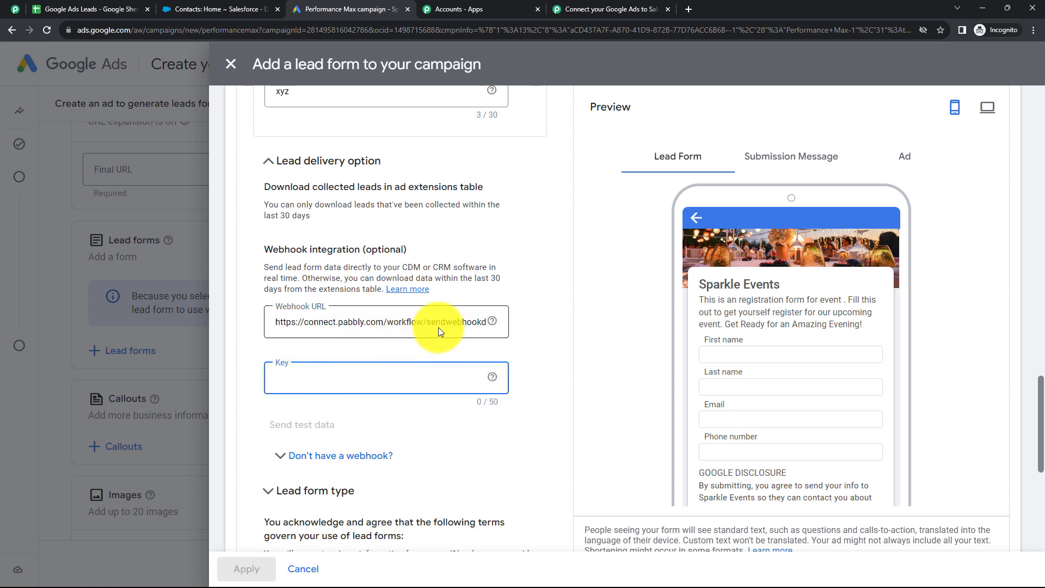
left_click_drag(478, 322, 481, 322)
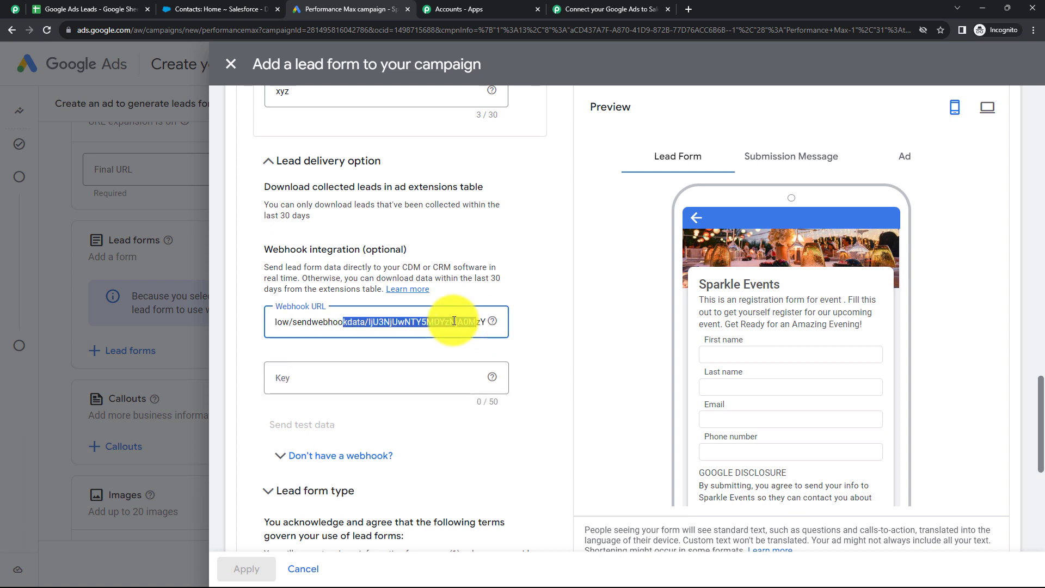
left_click(355, 322)
left_click_drag(426, 325, 508, 328)
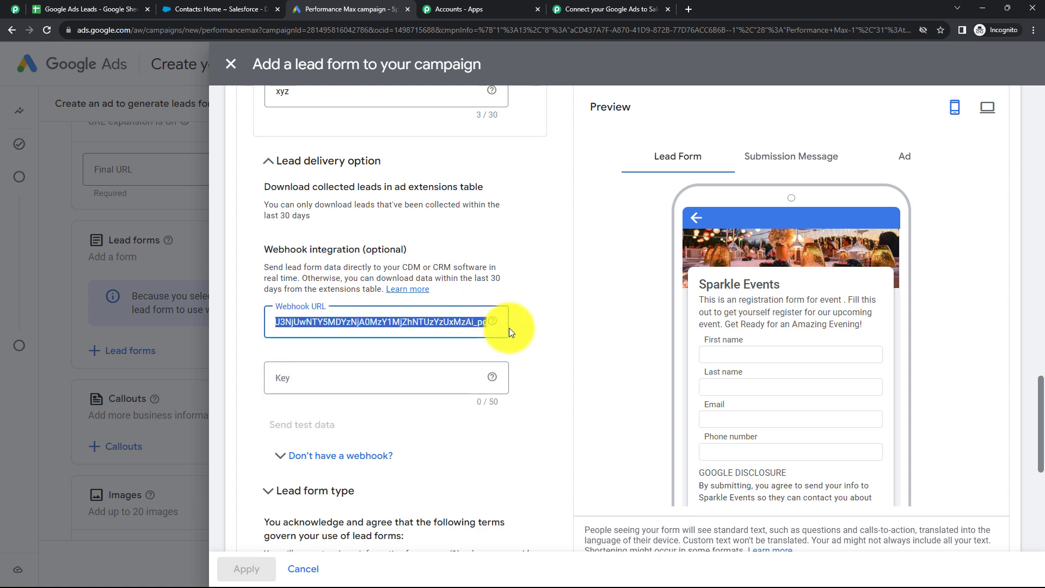
key("ctrl+c")
left_click(278, 378)
key("ctrl+v")
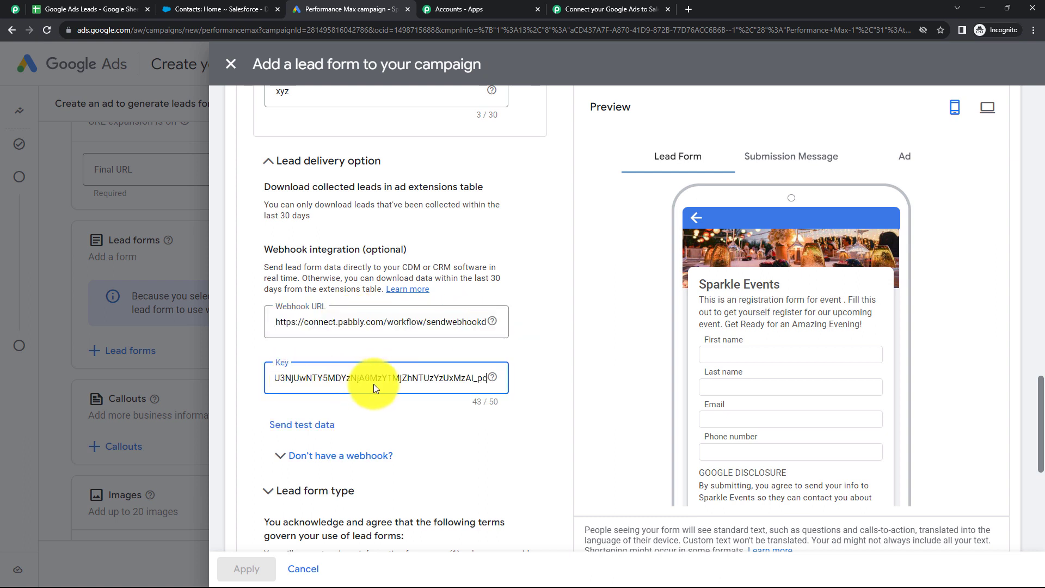
Send test data from the lead form and check the captured webhook response in the Pabbly Connect trigger
left_click(314, 429)
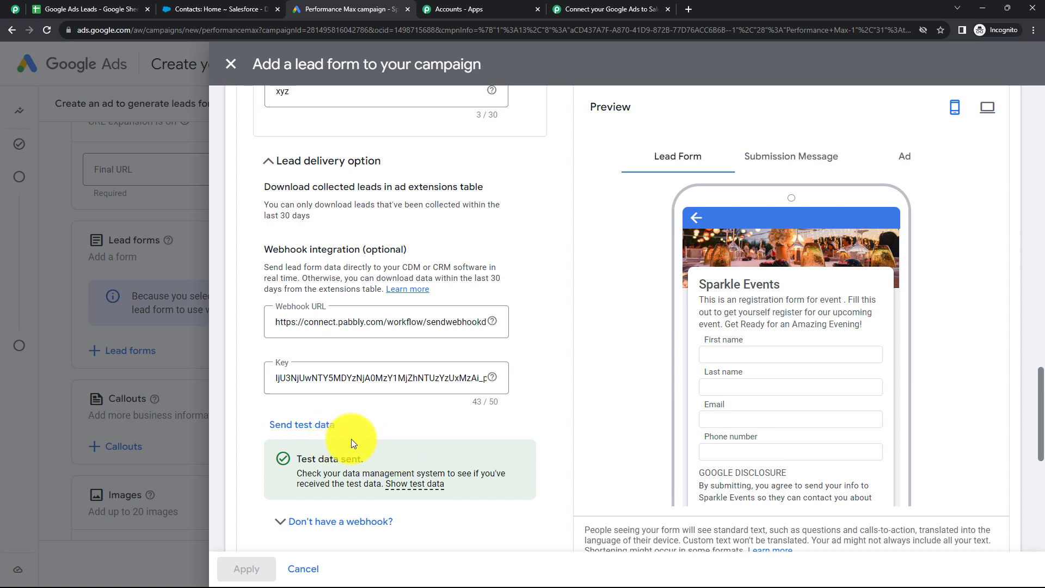
left_click(579, 15)
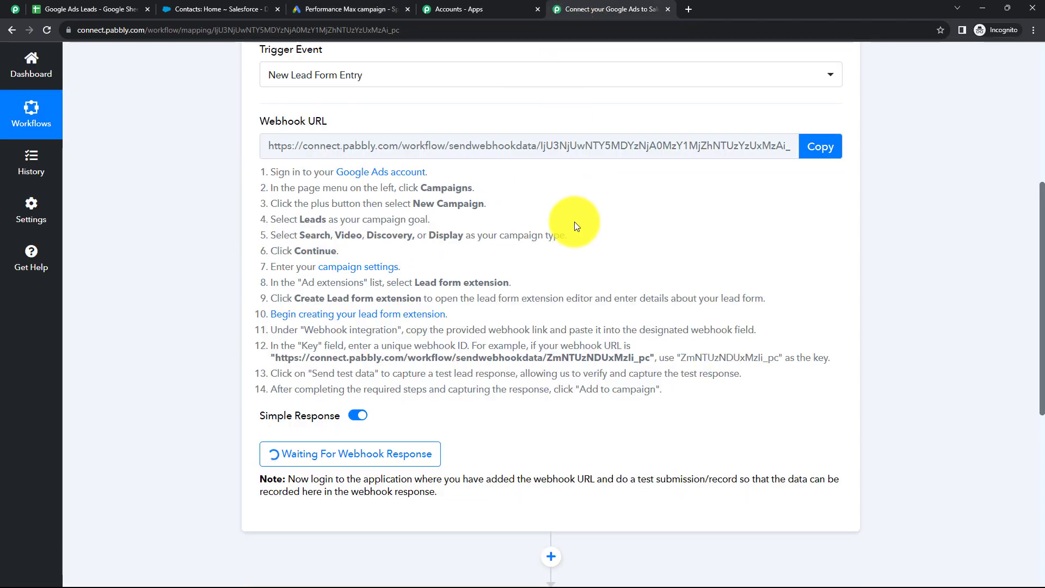
scroll(589, 289, "down", 3)
scroll(589, 290, "down", 2)
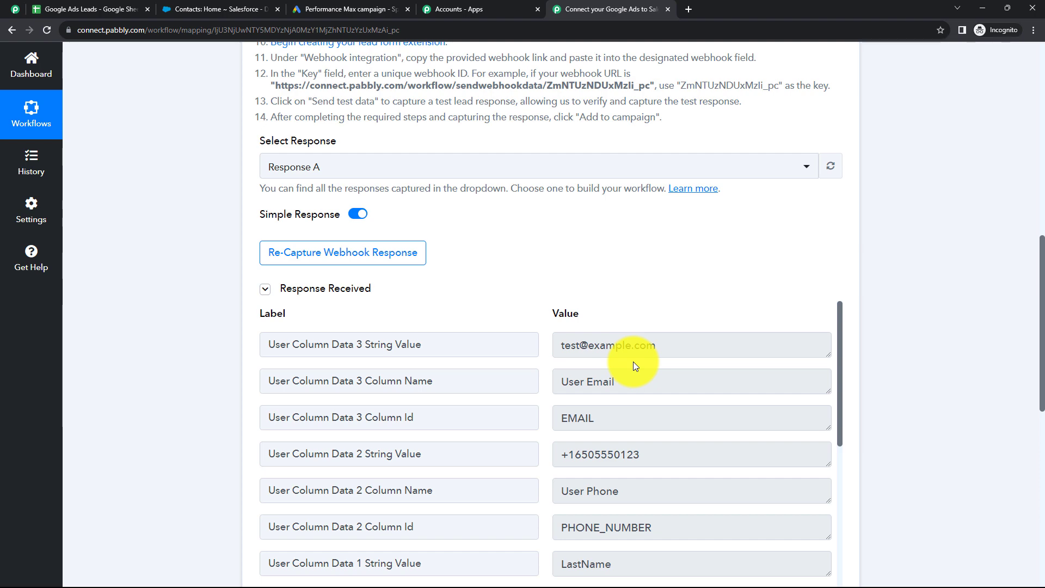
left_click(345, 4)
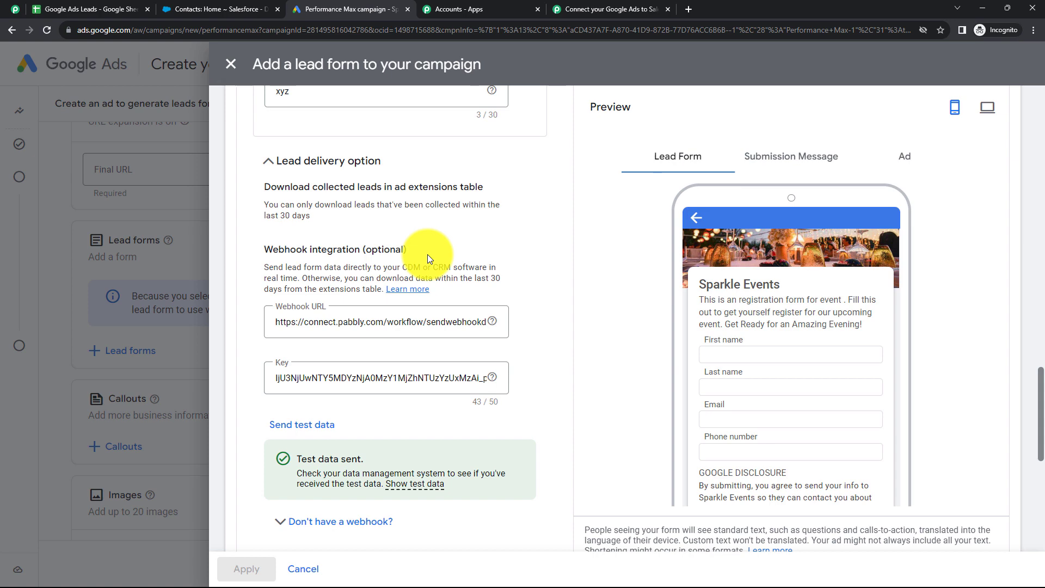
left_click(623, 4)
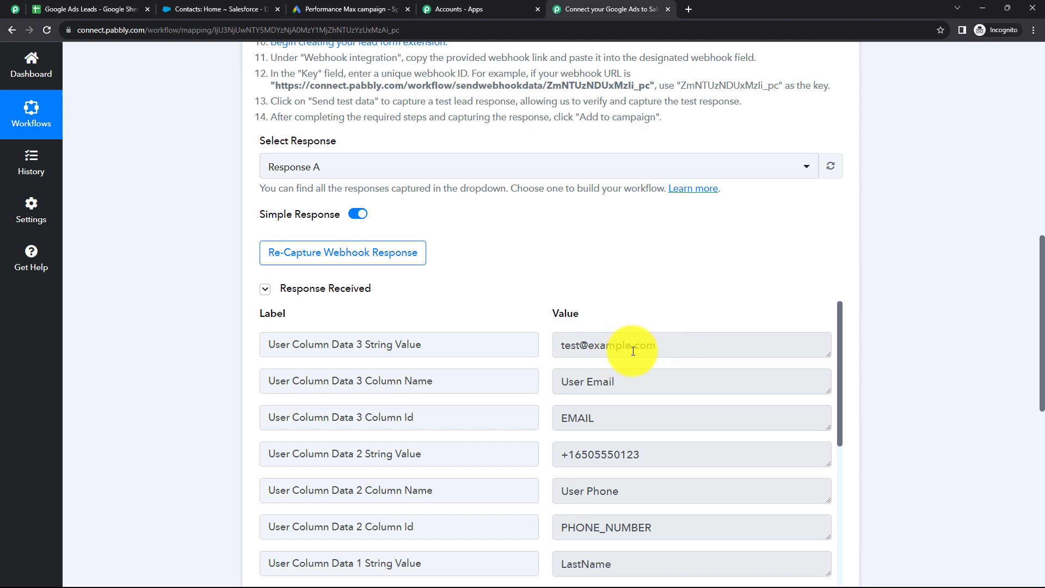
scroll(637, 456, "down", 1)
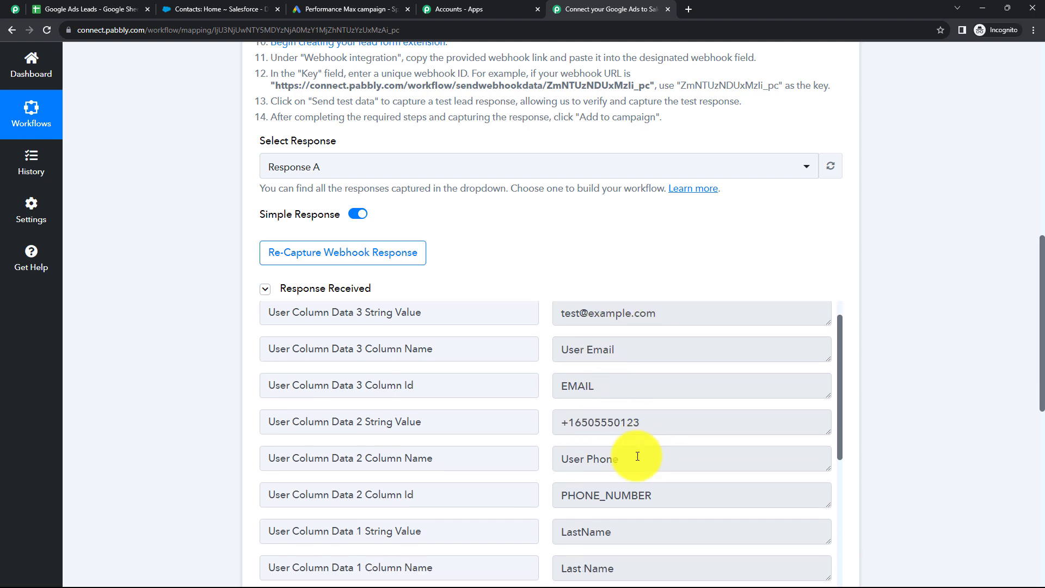
scroll(637, 456, "down", 3)
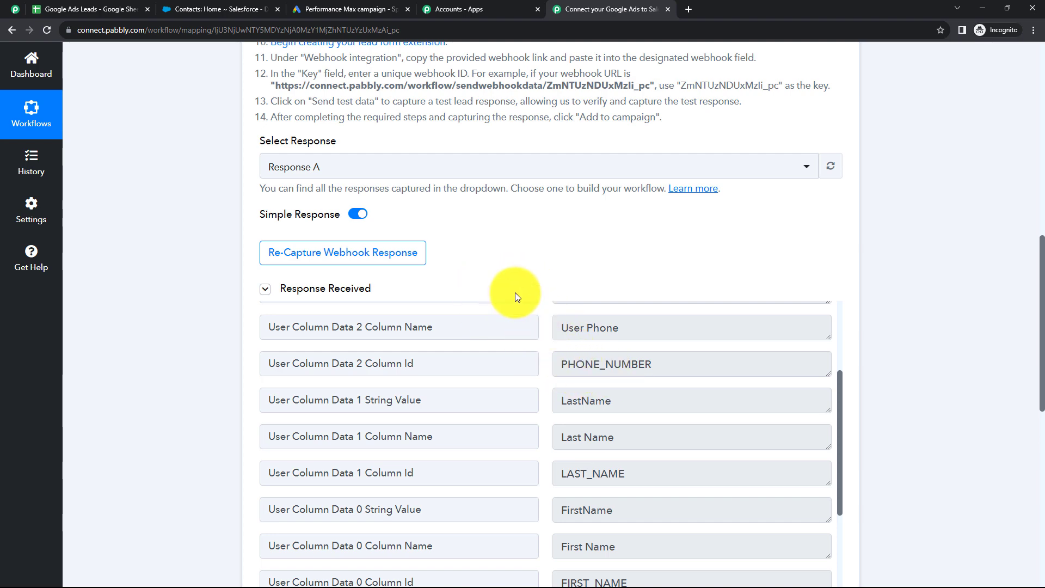
Collapse the Google Ads trigger step in the workflow
scroll(514, 292, "up", 6)
scroll(479, 278, "up", 4)
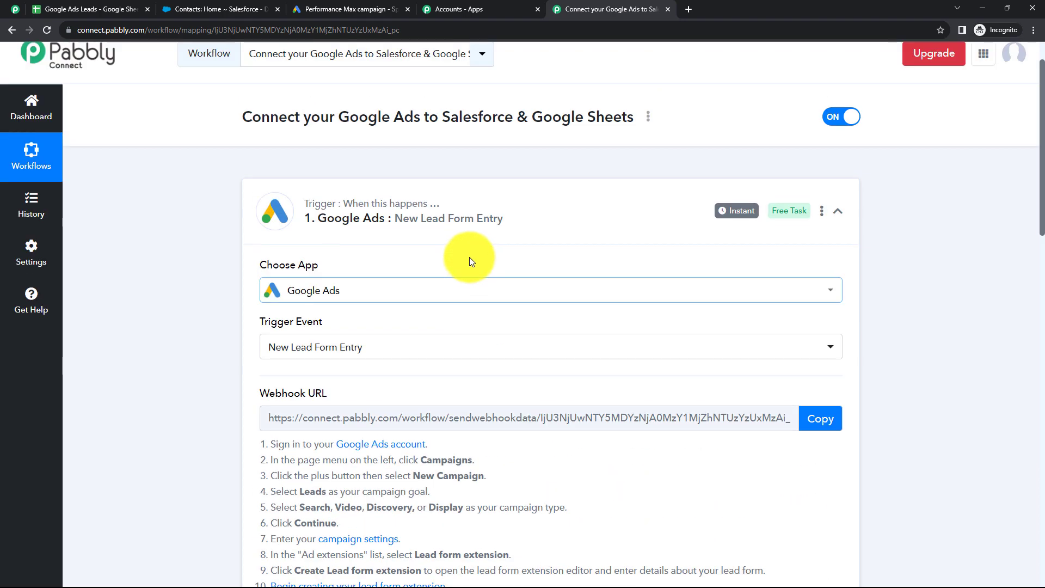
left_click(525, 209)
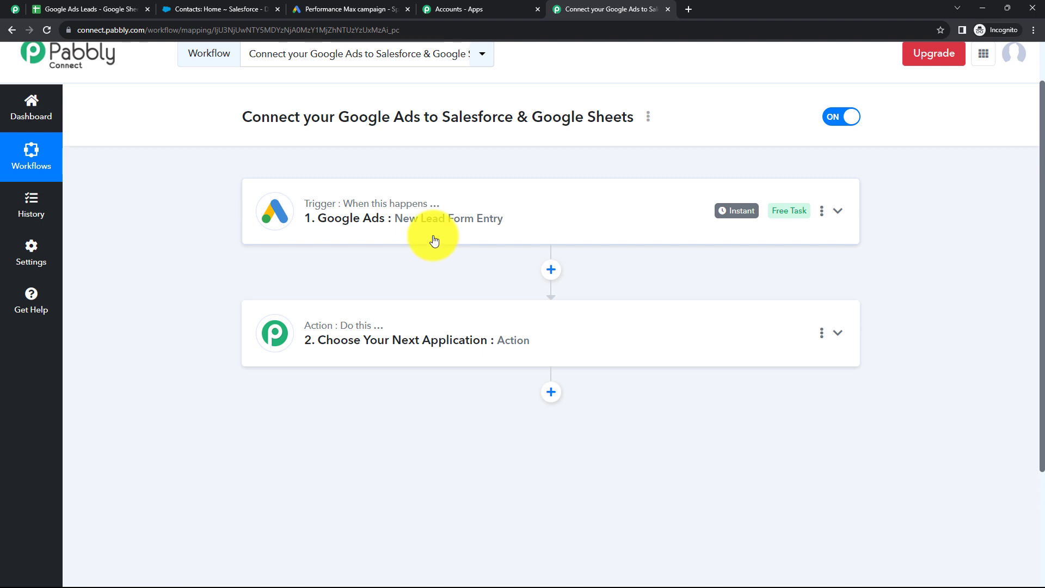
Examine the Google Ads Leads spreadsheet and the Salesforce contacts page, and return to the workflow in Pabbly Connect
left_click(90, 11)
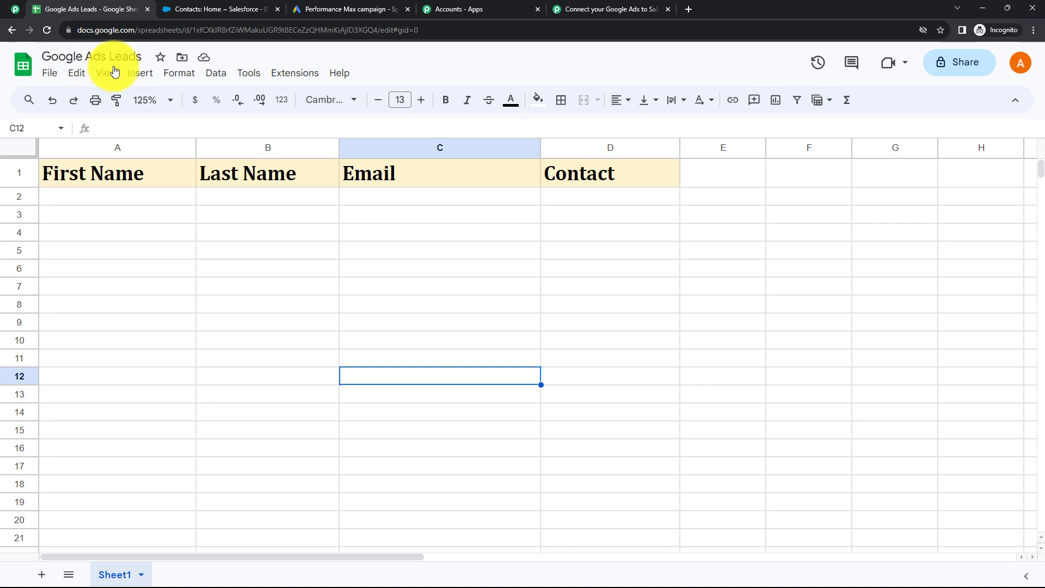
left_click(230, 11)
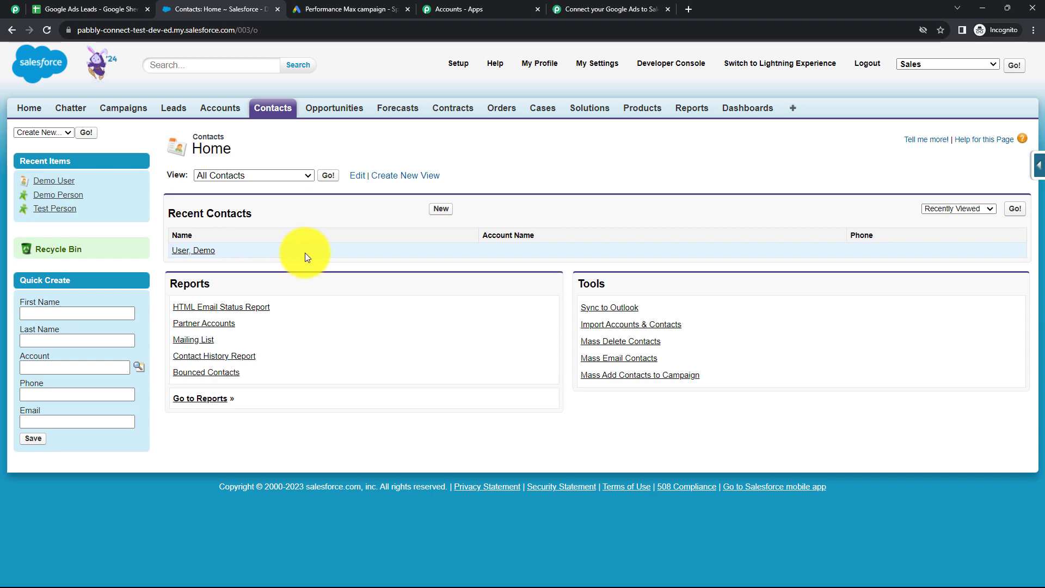
left_click(599, 8)
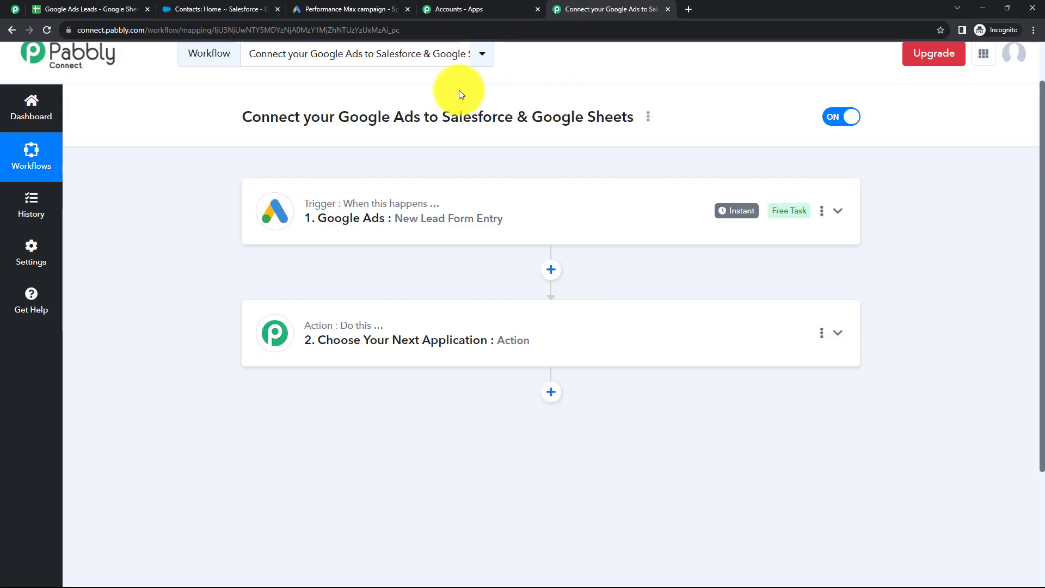
left_click(244, 10)
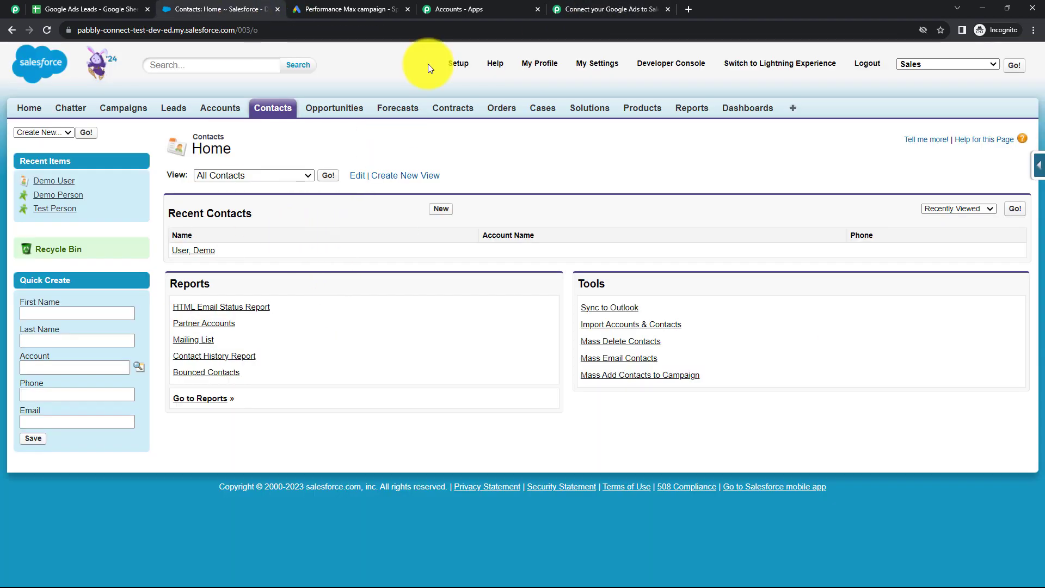
left_click(559, 8)
left_click(472, 228)
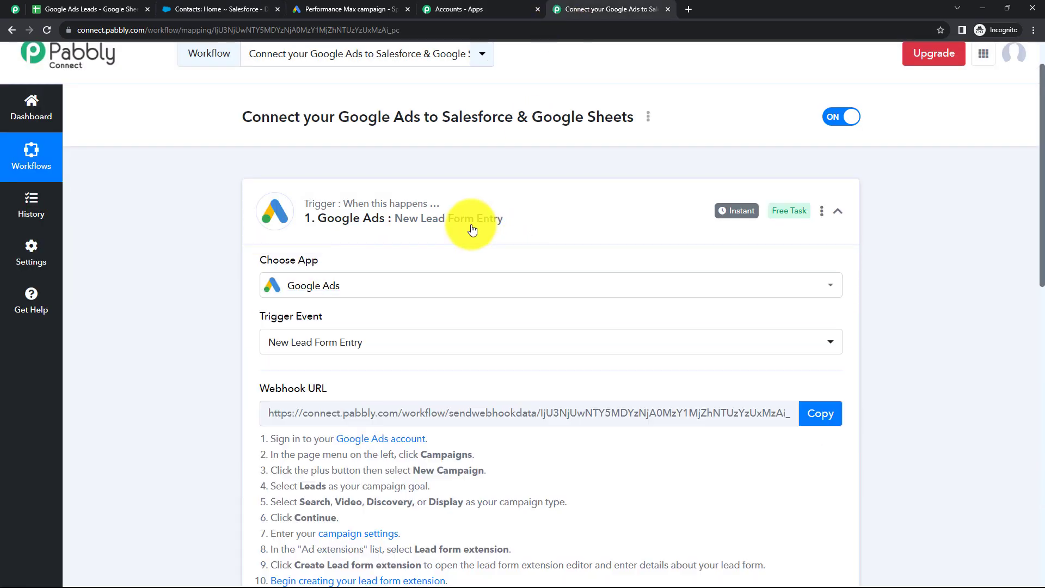
left_click(489, 276)
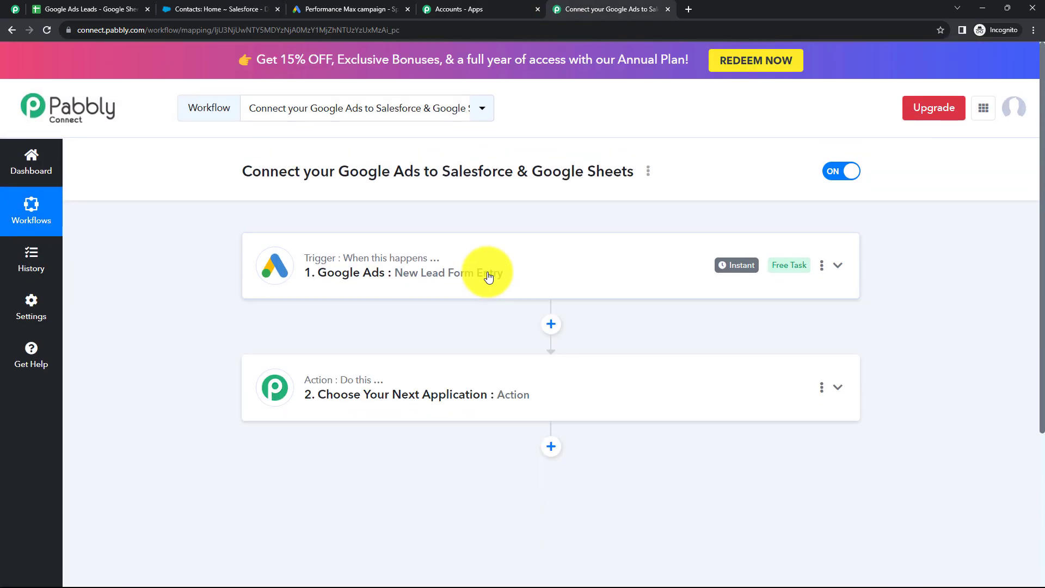
Expand the second workflow step and choose Salesforce as its action app
scroll(463, 275, "down", 1)
left_click(390, 326)
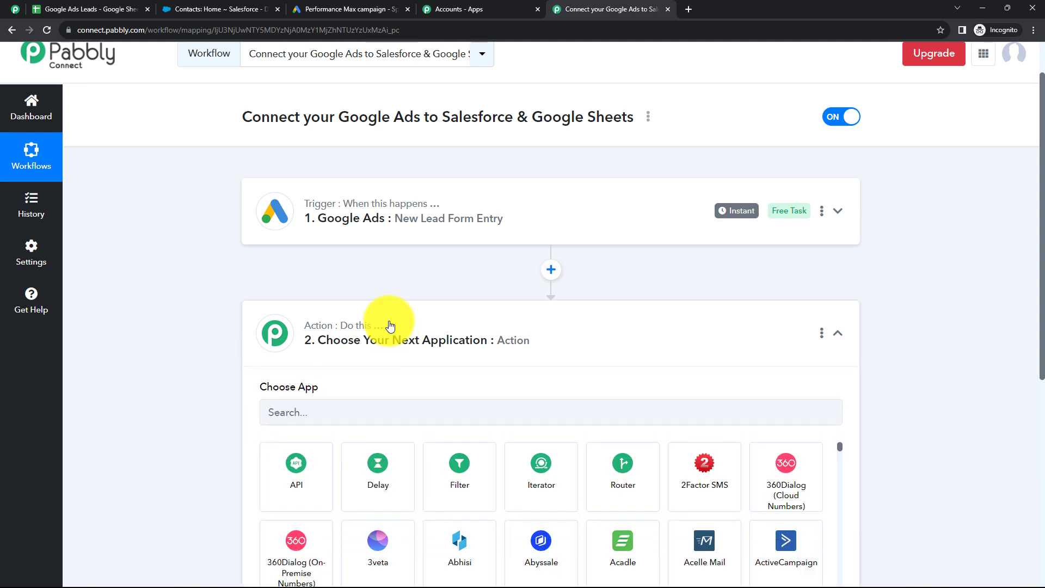
scroll(370, 319, "down", 2)
left_click(338, 305)
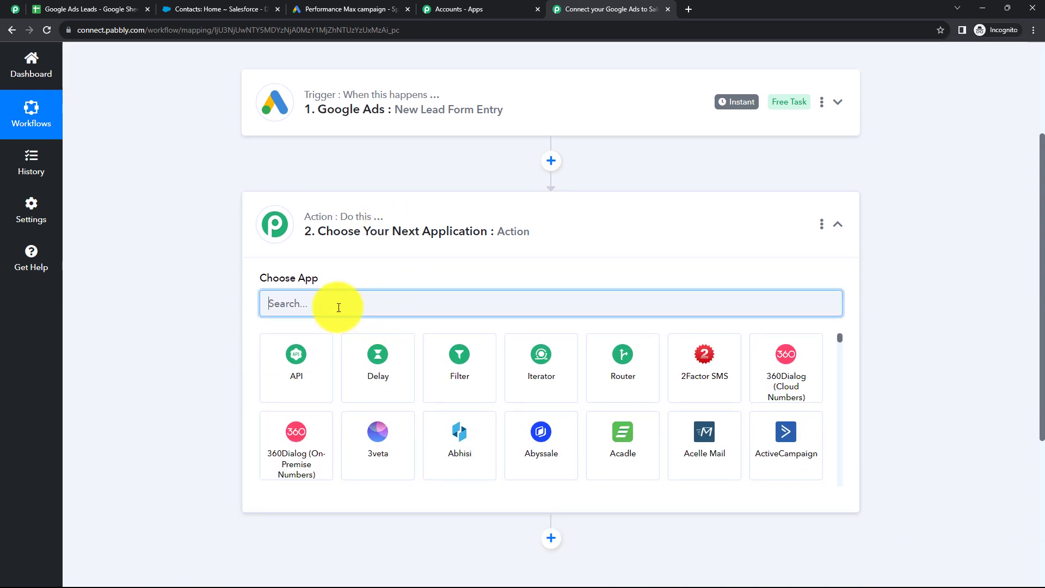
type("Sal")
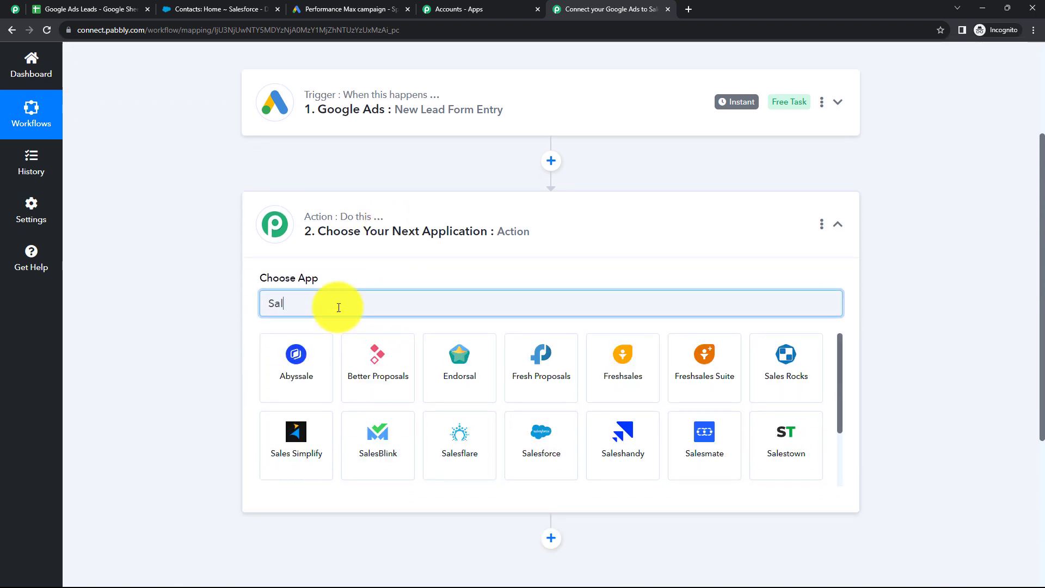
type("es")
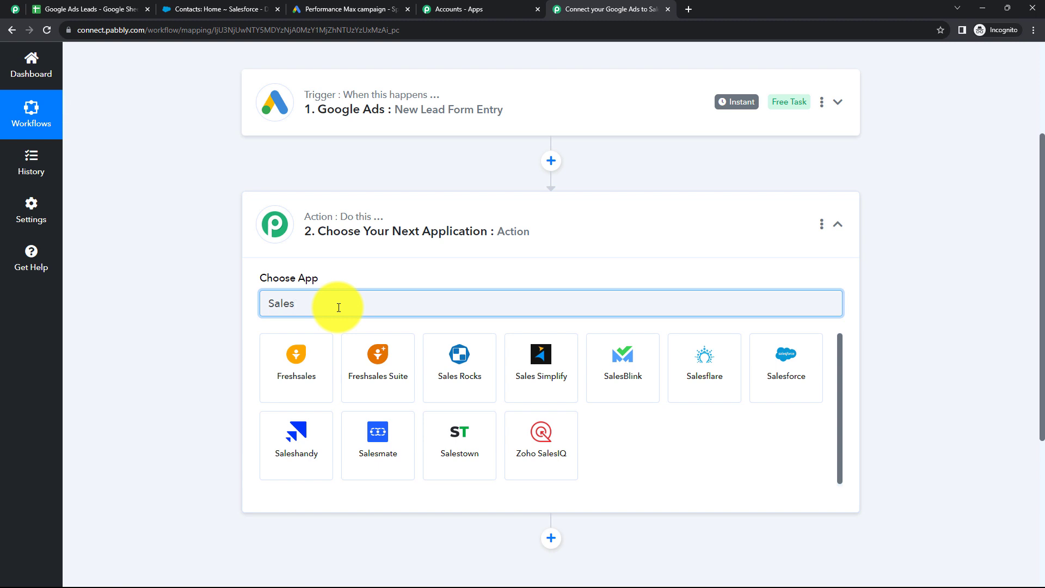
type("force")
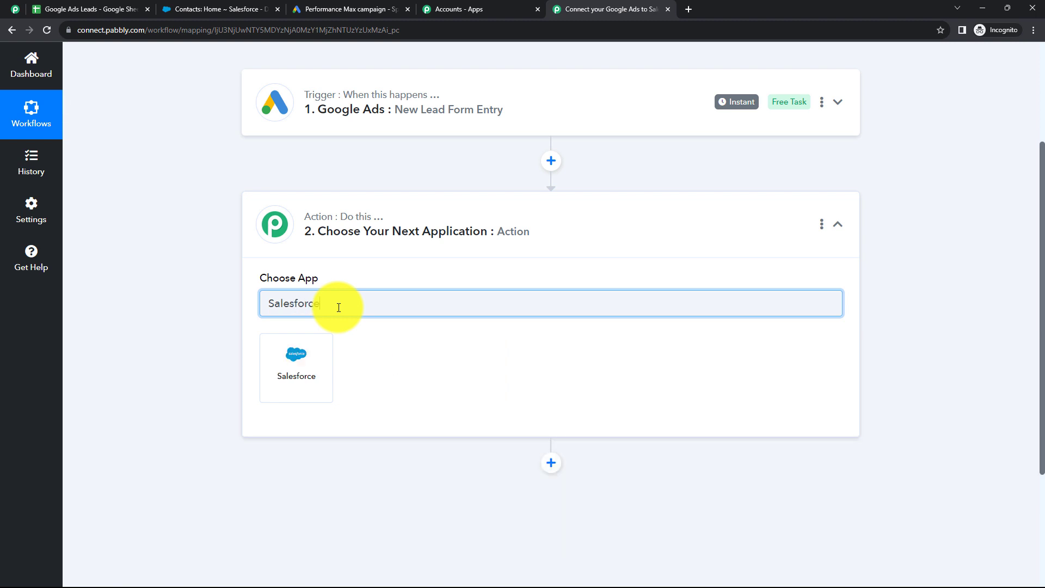
left_click(320, 358)
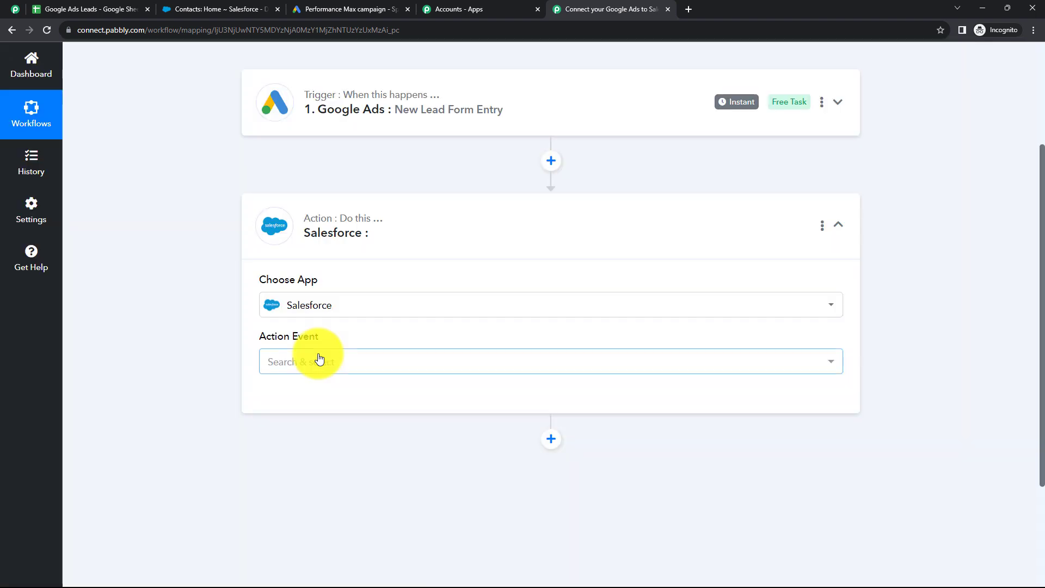
Set the Salesforce step's action event to Create Contact
left_click(313, 361)
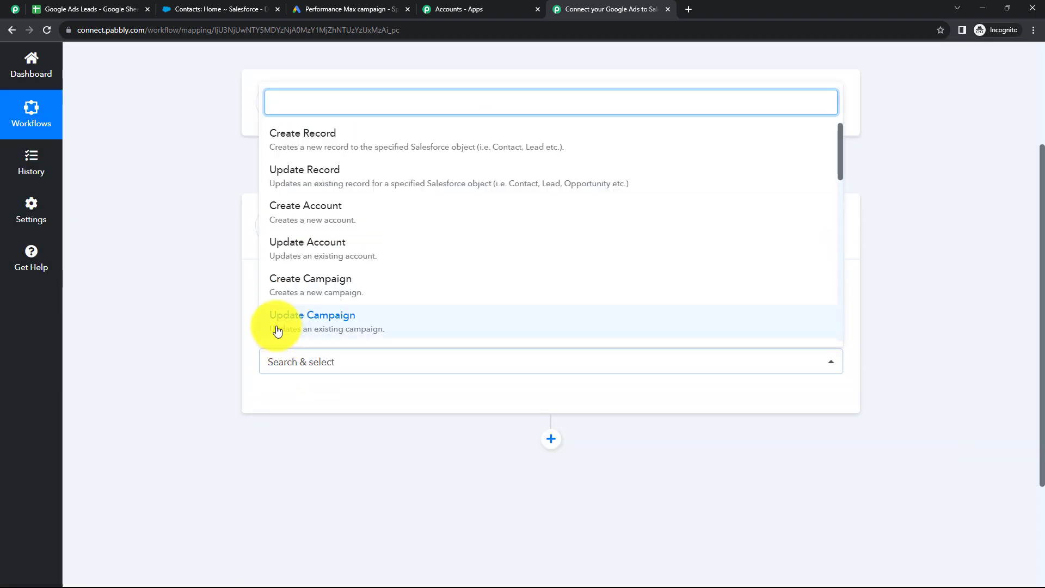
scroll(358, 269, "down", 1)
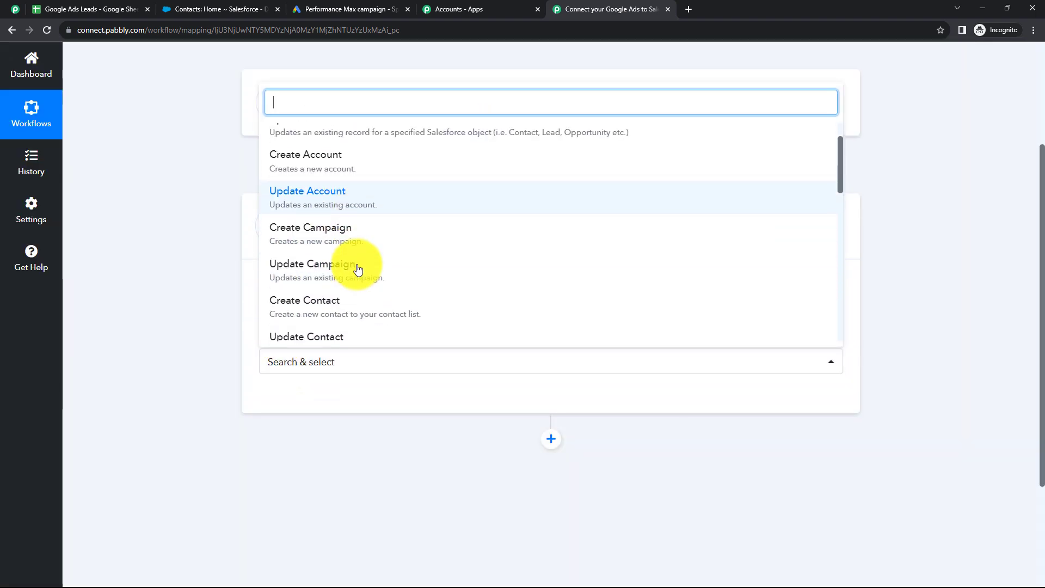
left_click(330, 309)
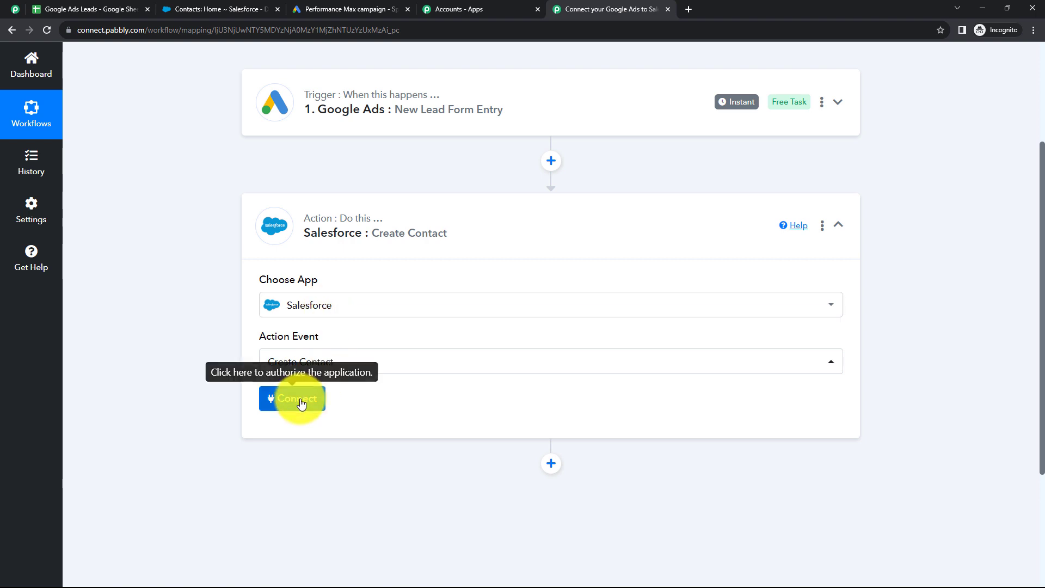
Add a new Salesforce connection to the Create Contact step and allow Pabbly Connect access to the Salesforce account
left_click(301, 402)
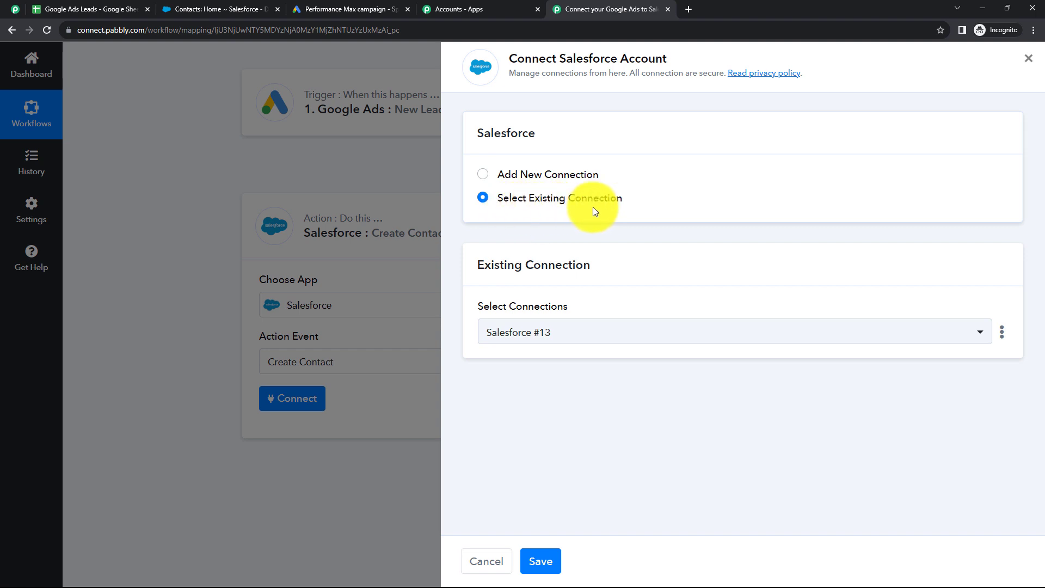
left_click(555, 329)
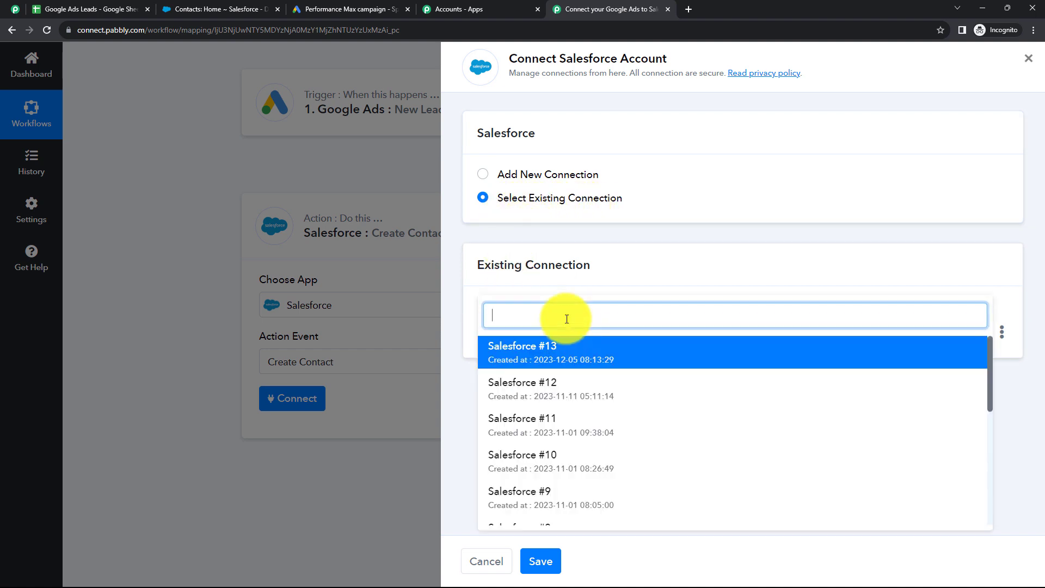
left_click(471, 388)
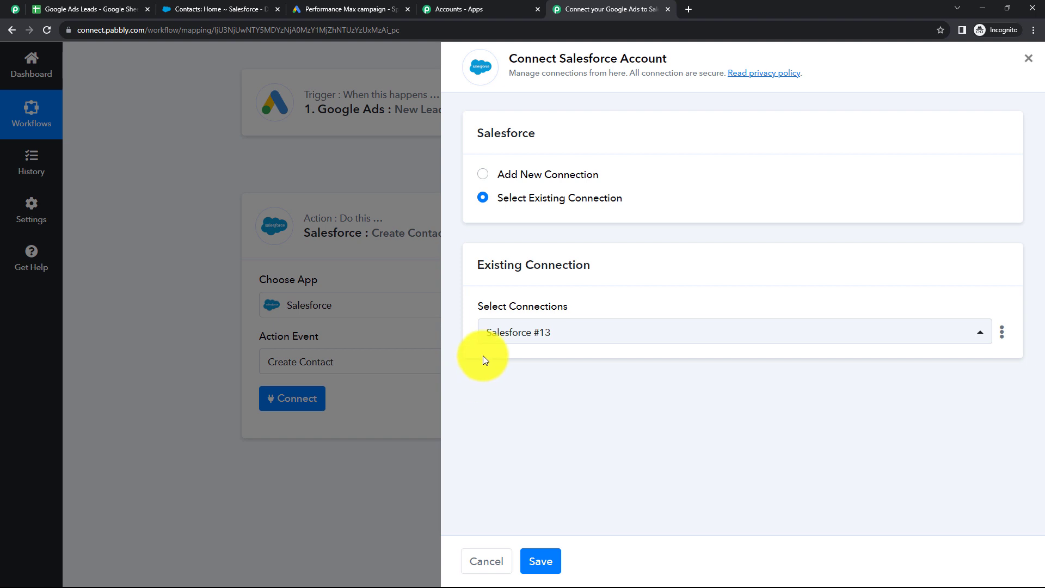
left_click(484, 179)
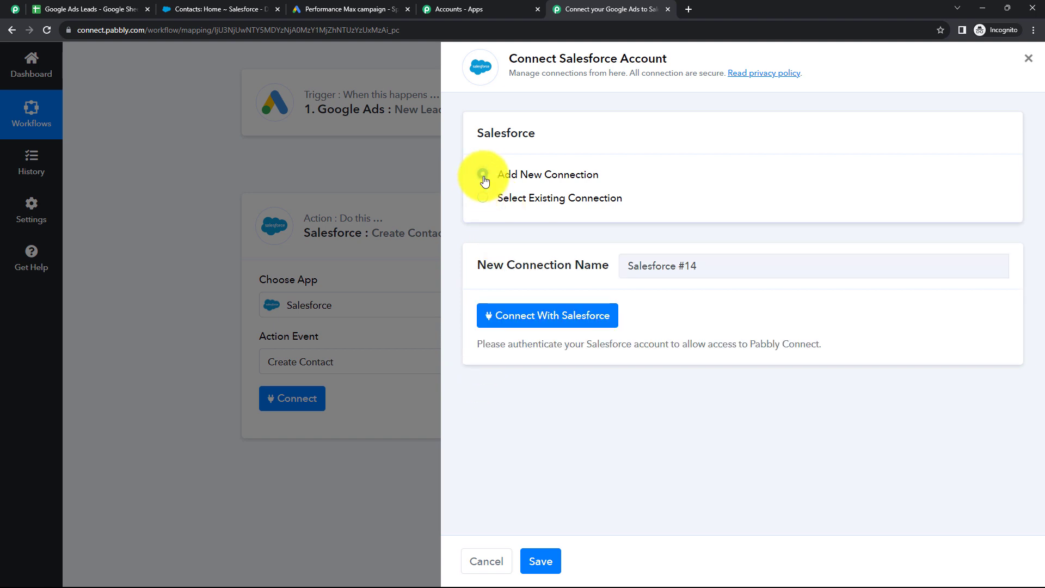
left_click(549, 319)
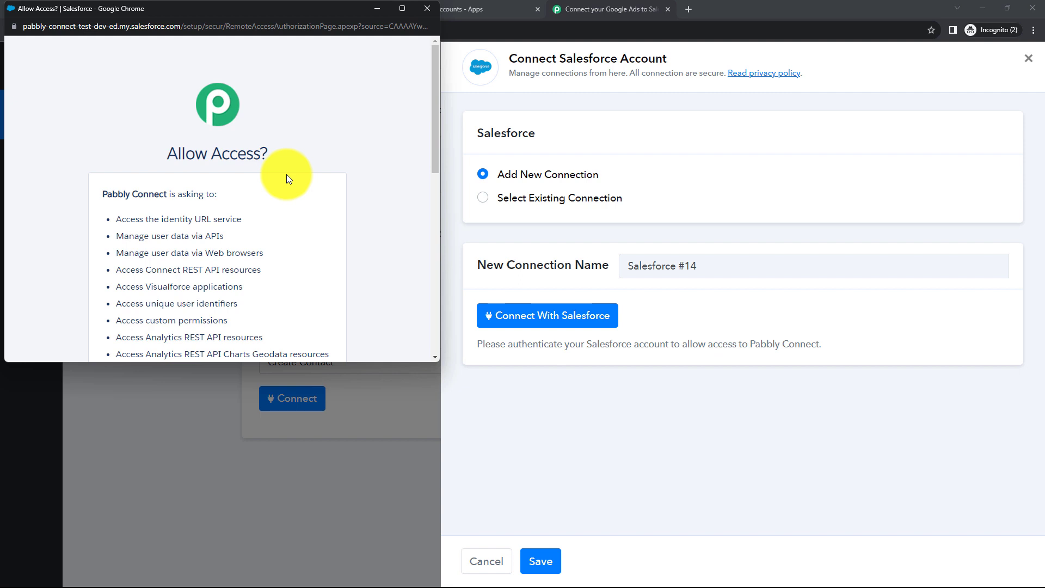
left_click_drag(437, 158, 433, 338)
left_click(305, 278)
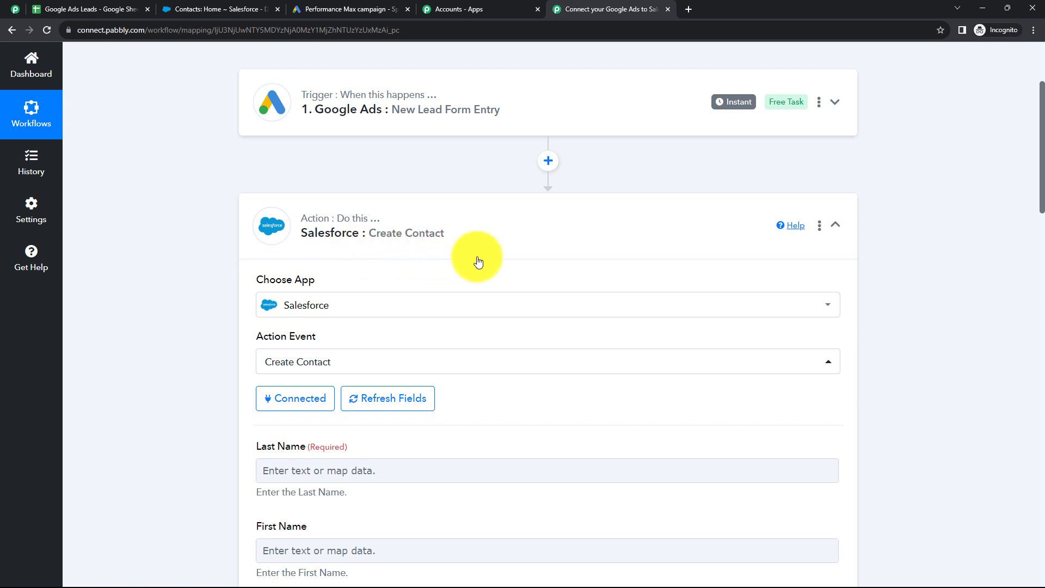
Examine the Create Contact fields that can be mapped and the Google Ads trigger that supplies their data
scroll(478, 262, "down", 3)
scroll(478, 262, "down", 1)
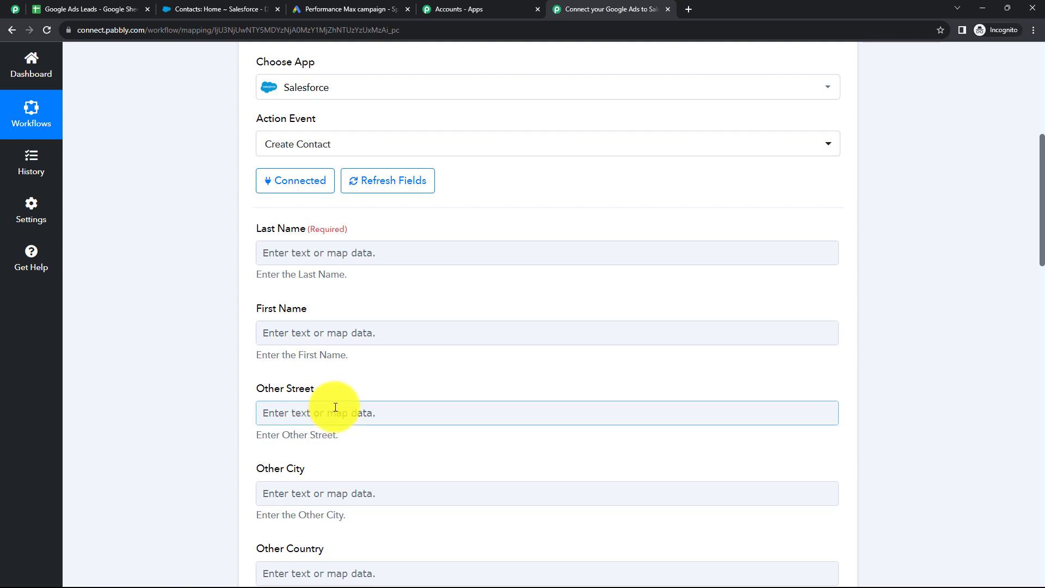
scroll(266, 397, "down", 2)
scroll(338, 431, "down", 8)
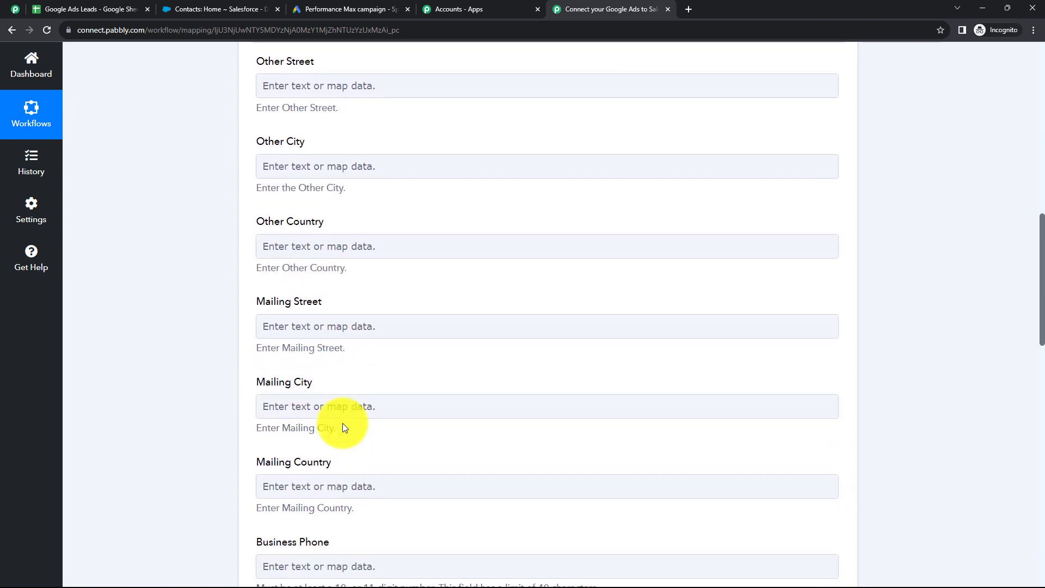
scroll(368, 439, "up", 3)
scroll(366, 400, "up", 5)
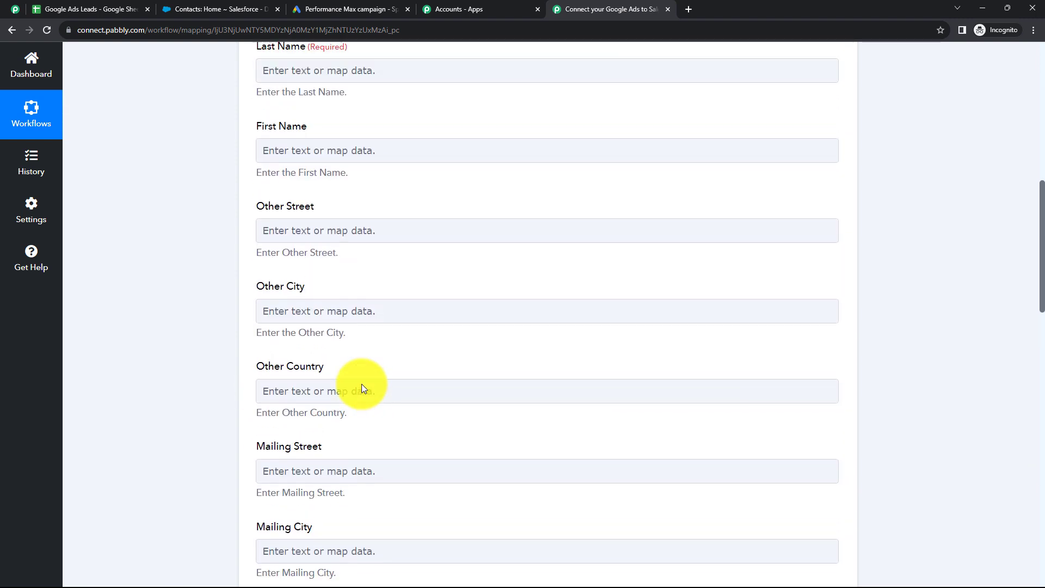
scroll(367, 381, "up", 1)
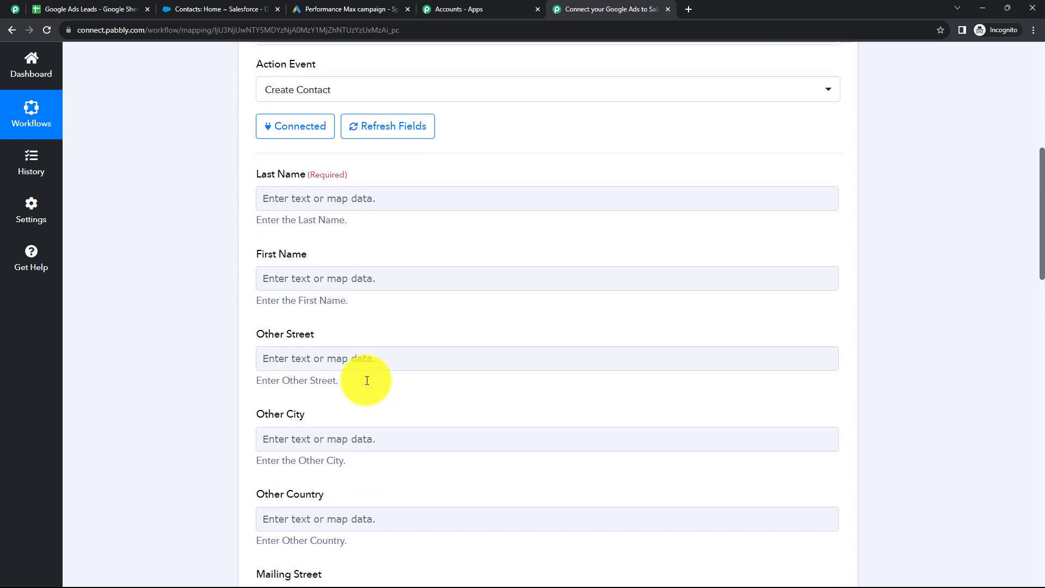
scroll(375, 318, "up", 1)
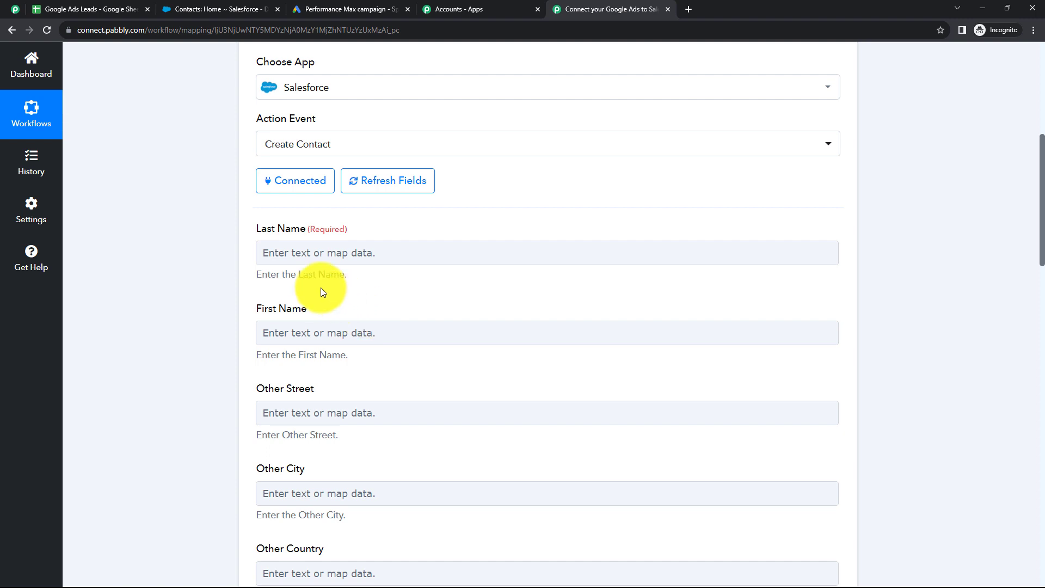
left_click(305, 259)
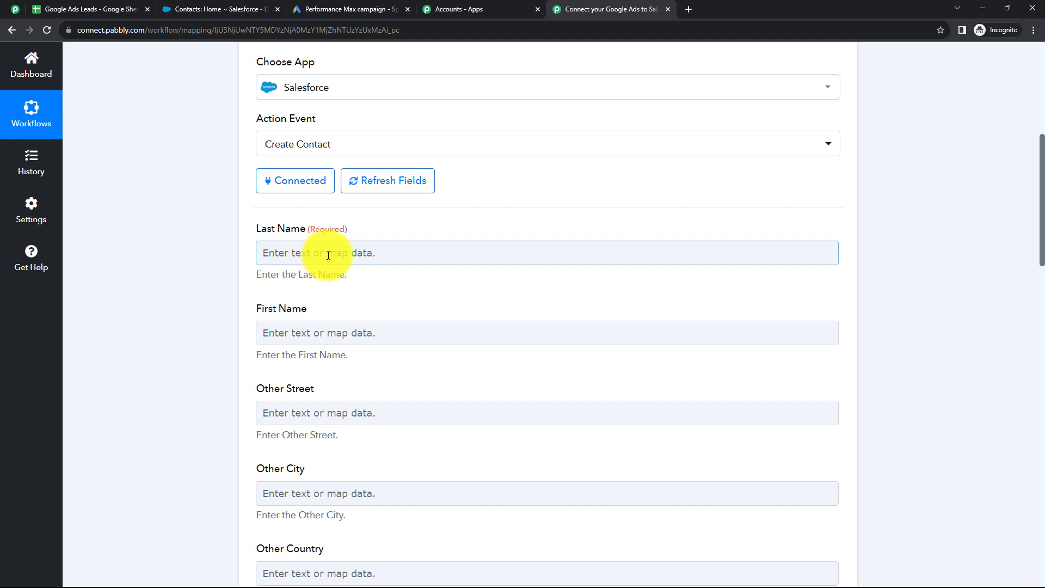
scroll(397, 252, "up", 4)
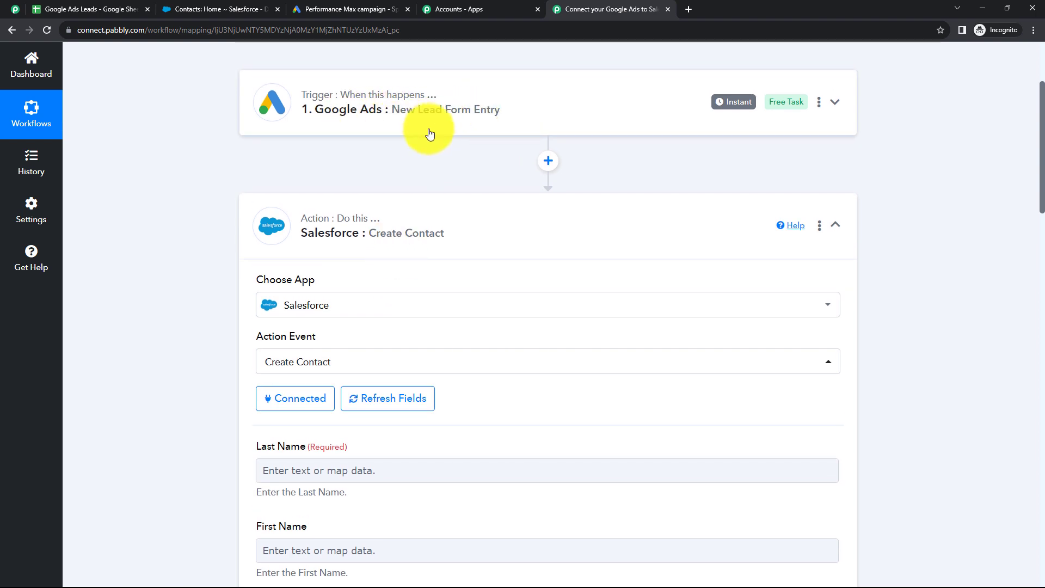
scroll(376, 155, "down", 1)
scroll(381, 170, "down", 1)
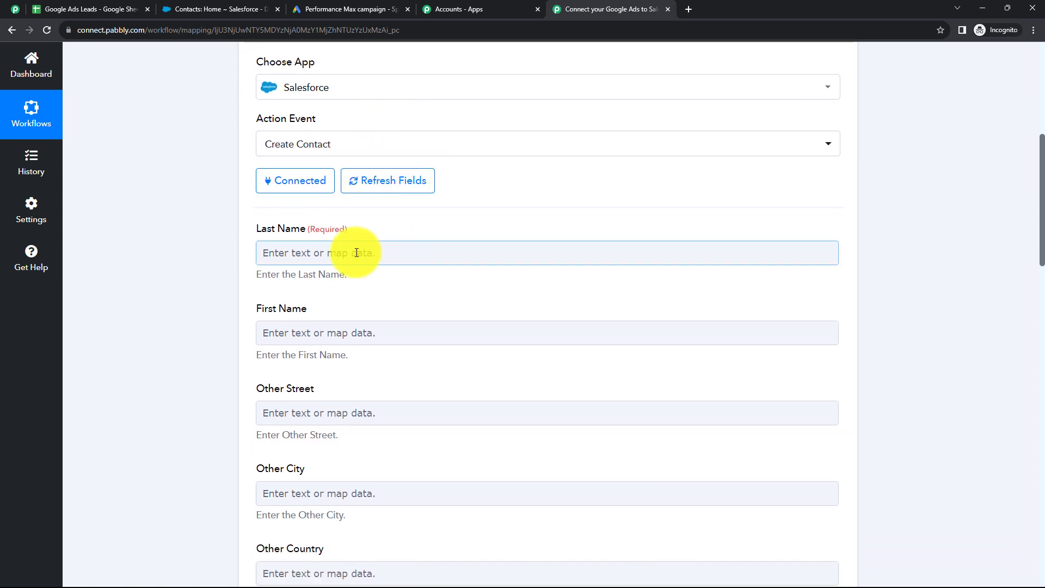
Map the contact's Last Name field to User Column Data 1 String Value from the Google Ads lead form entry
left_click(329, 253)
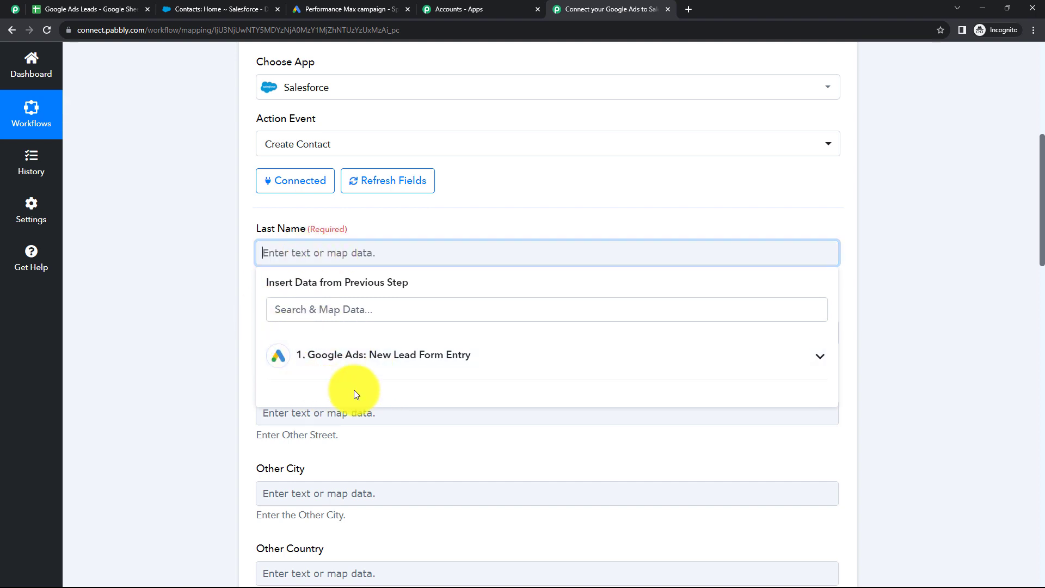
left_click(381, 359)
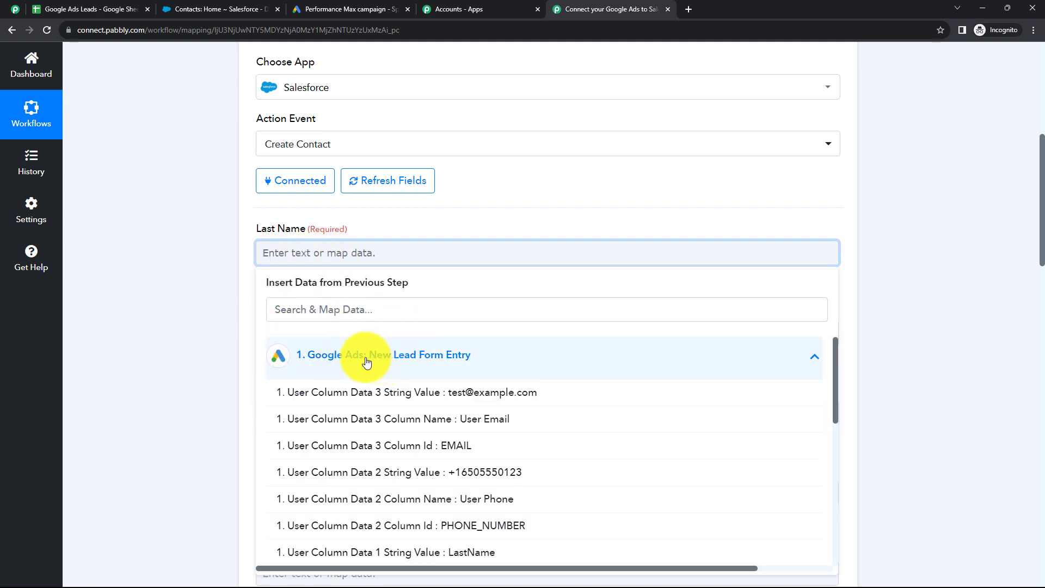
scroll(399, 455, "down", 1)
scroll(400, 457, "down", 2)
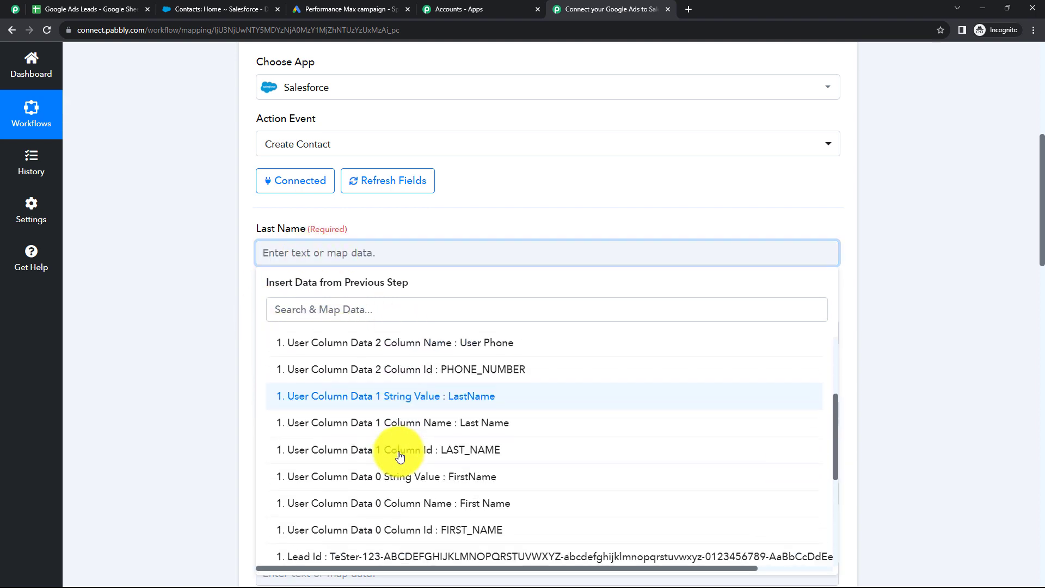
left_click(397, 391)
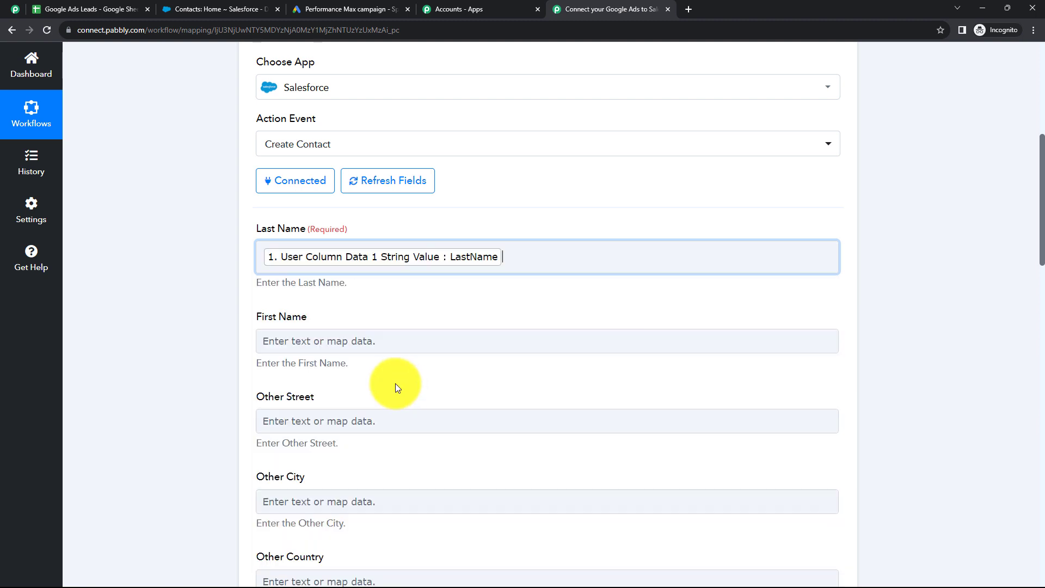
left_click(204, 263)
Map the contact's First Name field to User Column Data 0 String Value from the Google Ads lead form entry
scroll(203, 263, "down", 2)
left_click(296, 233)
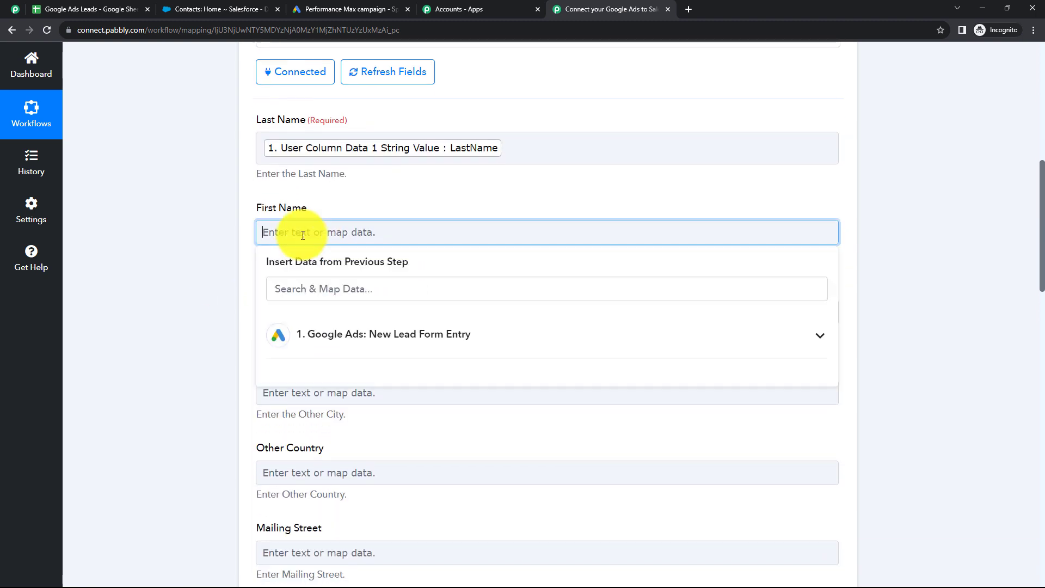
left_click(287, 329)
scroll(430, 457, "down", 3)
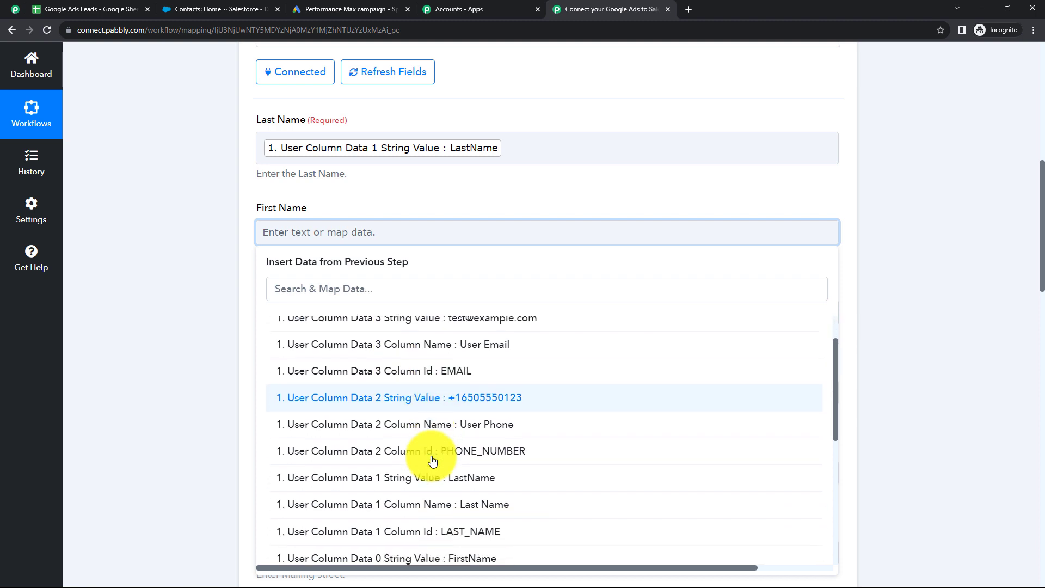
left_click(432, 458)
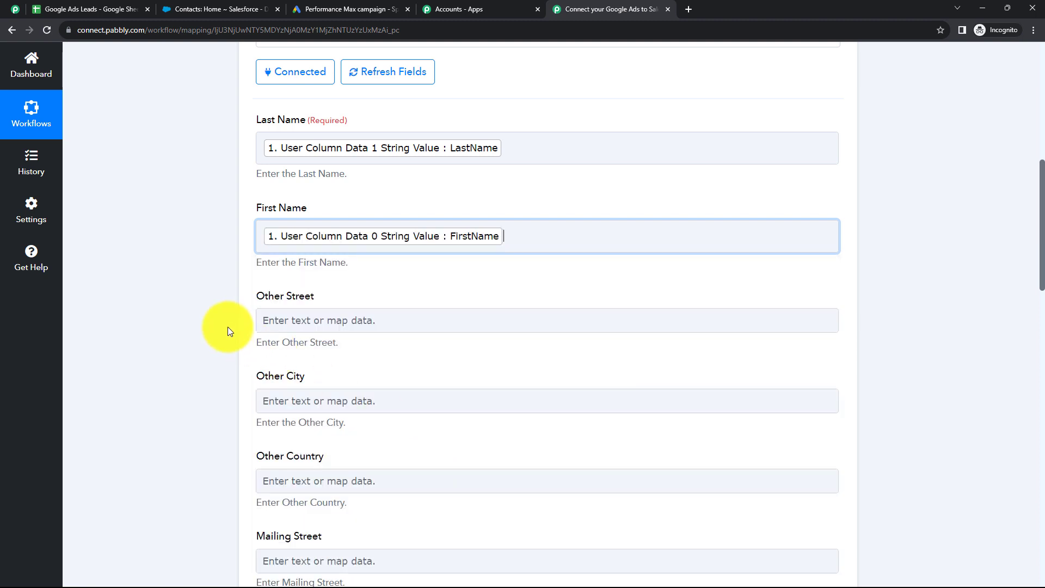
left_click(227, 326)
Map the contact's Mobile Phone field to User Column Data 2 String Value from the Google Ads lead form entry
scroll(433, 282, "down", 3)
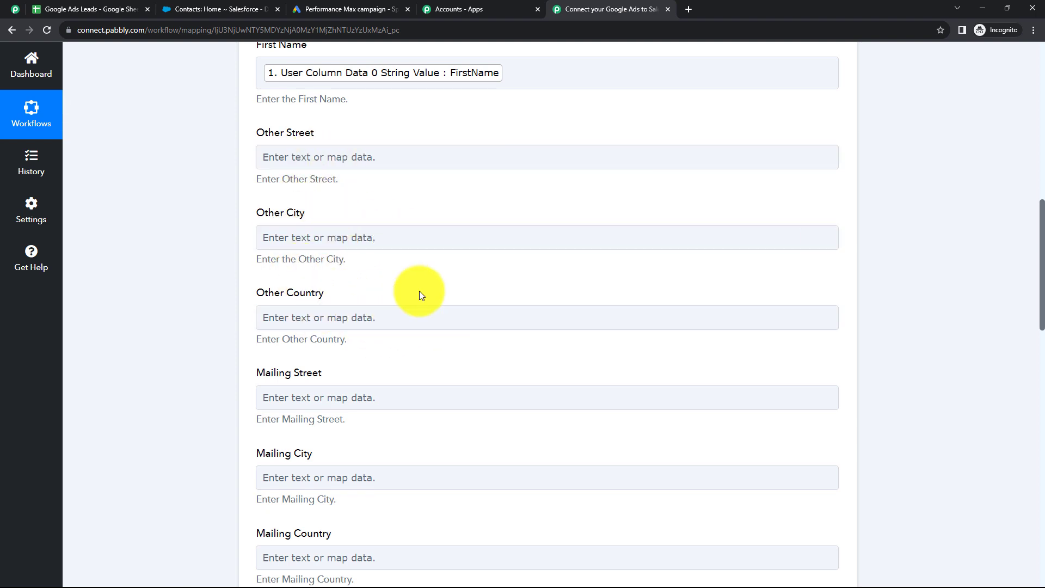
scroll(422, 295, "down", 6)
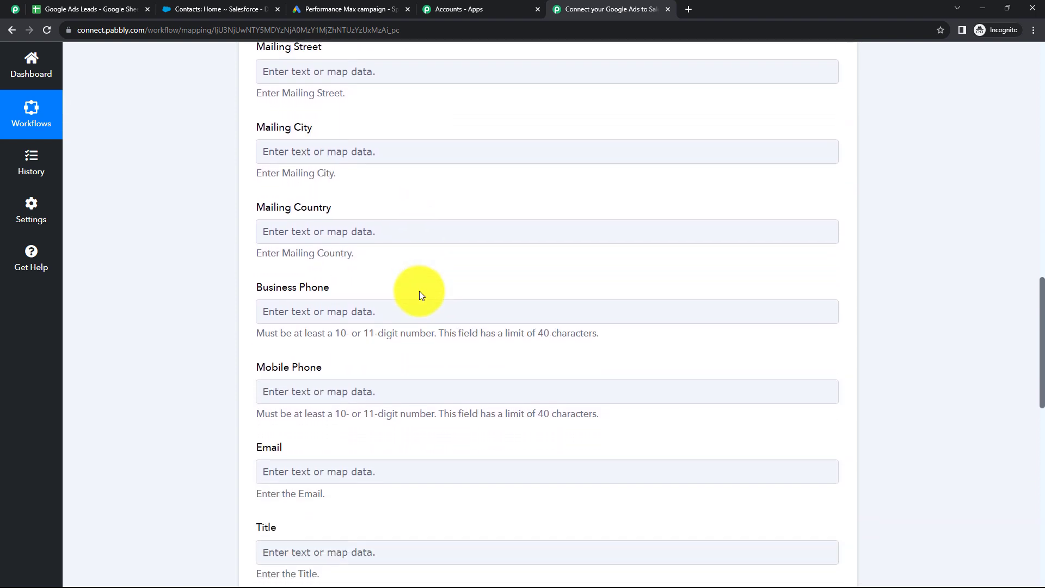
scroll(420, 295, "down", 2)
left_click(306, 283)
left_click(371, 397)
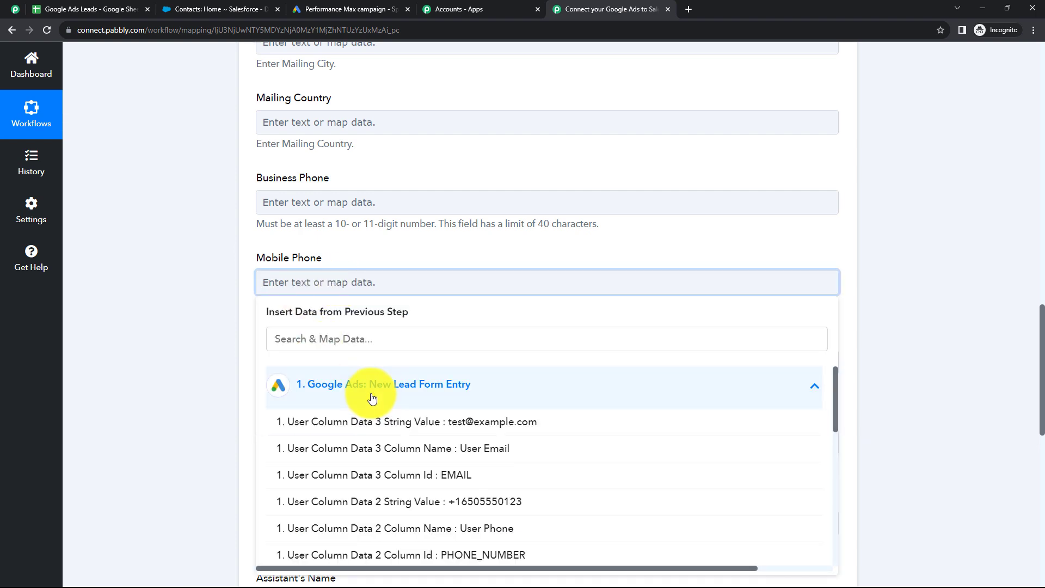
left_click(446, 500)
Map the contact's Email field to User Column Data 3 String Value from the Google Ads lead form entry
left_click(308, 370)
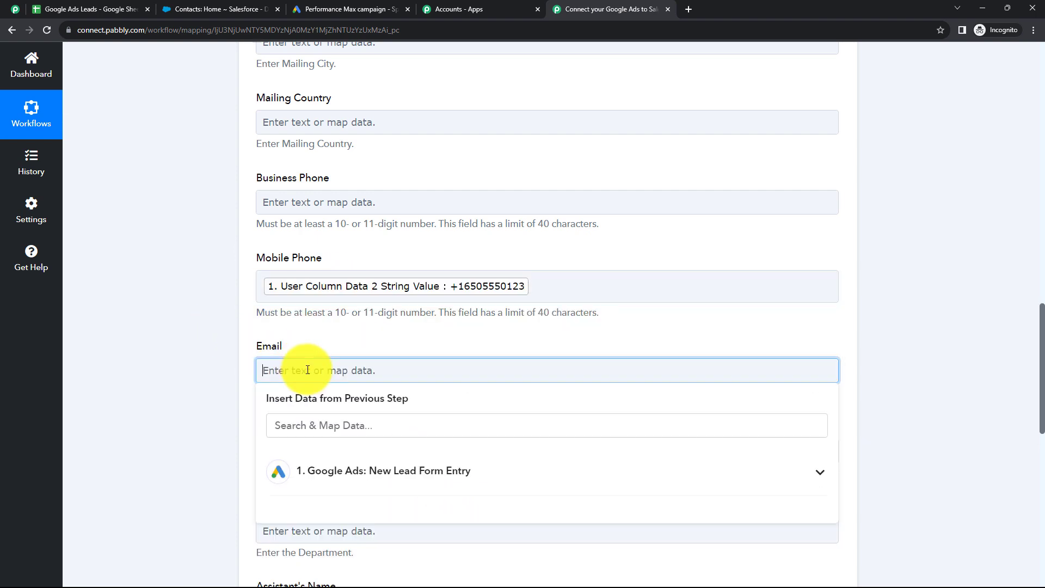
left_click(343, 473)
left_click(381, 504)
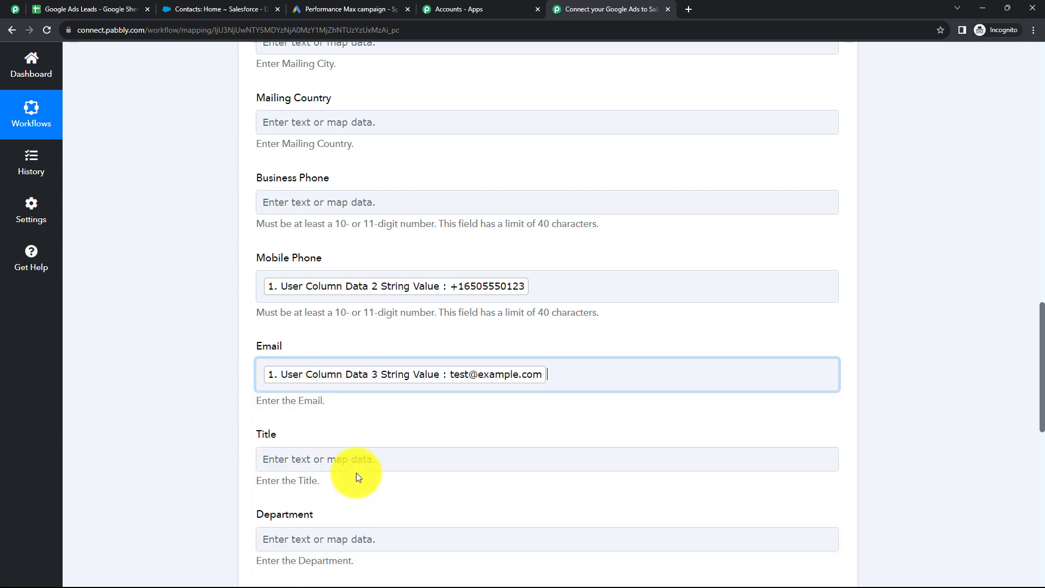
Review the contact's mapped fields and the Google Ads lead form data available for the First Name field
left_click(195, 341)
scroll(193, 337, "up", 1)
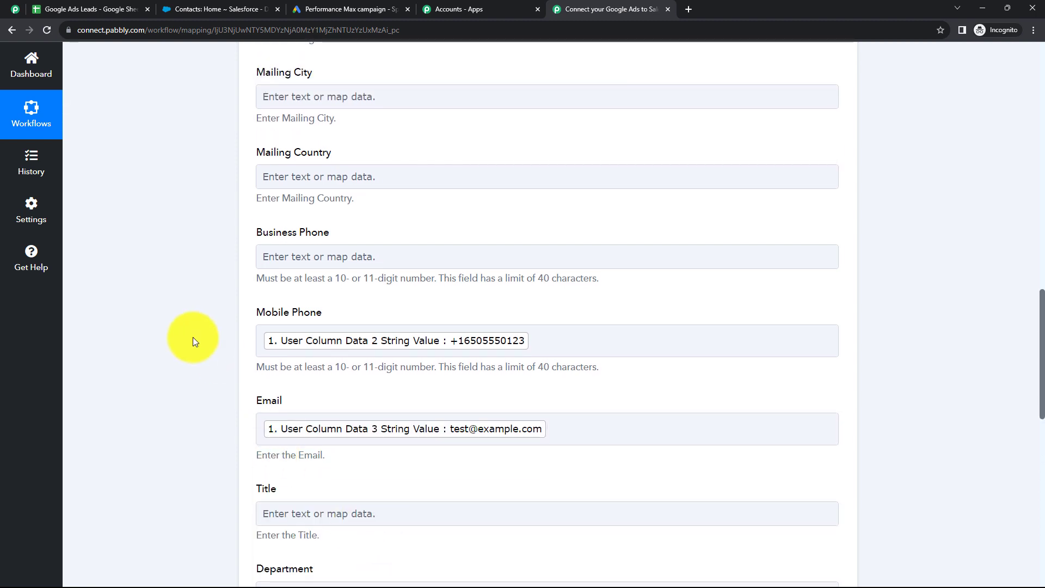
scroll(351, 319, "up", 4)
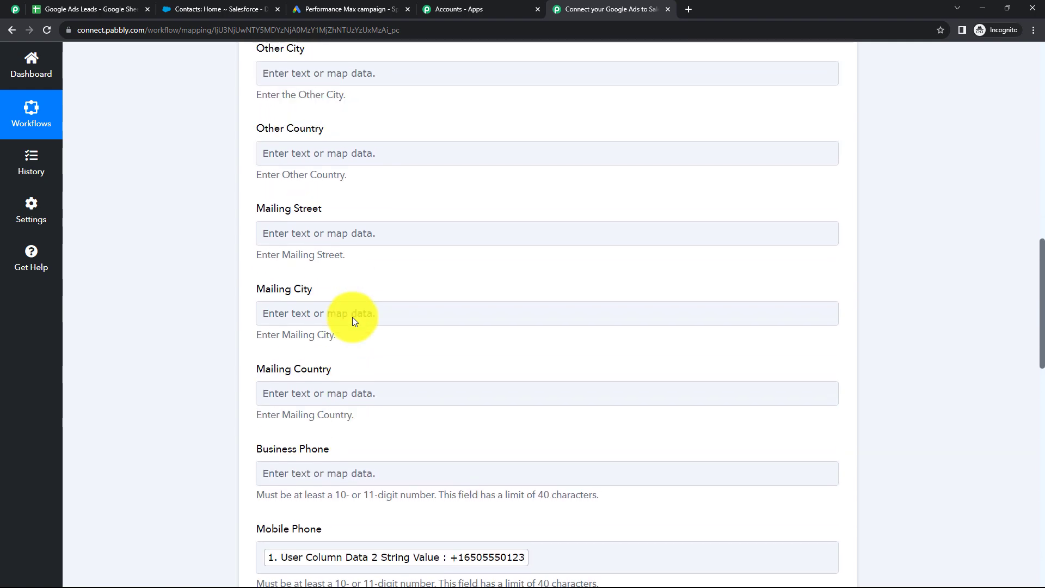
scroll(351, 317, "up", 6)
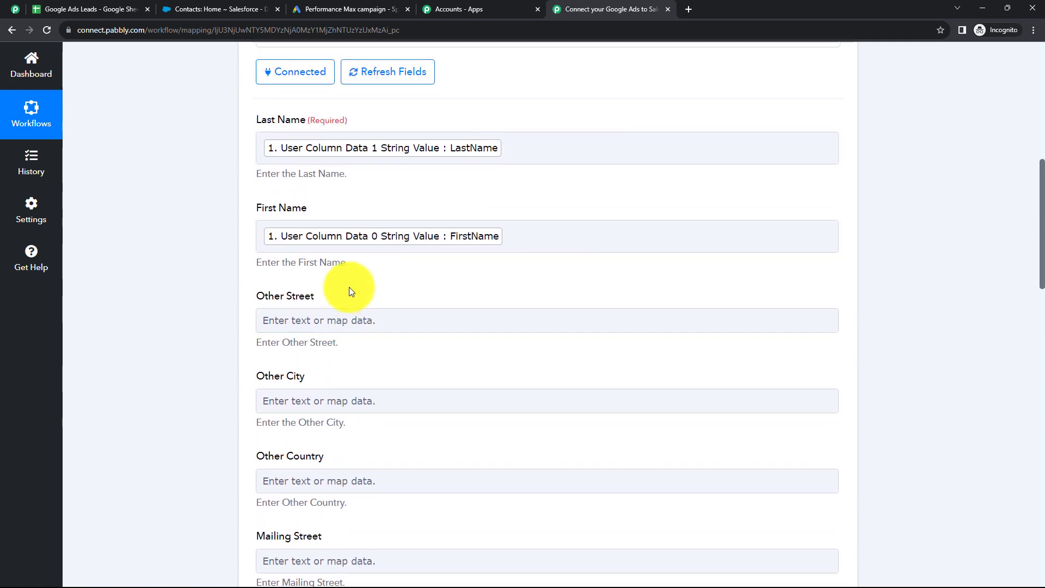
left_click(515, 240)
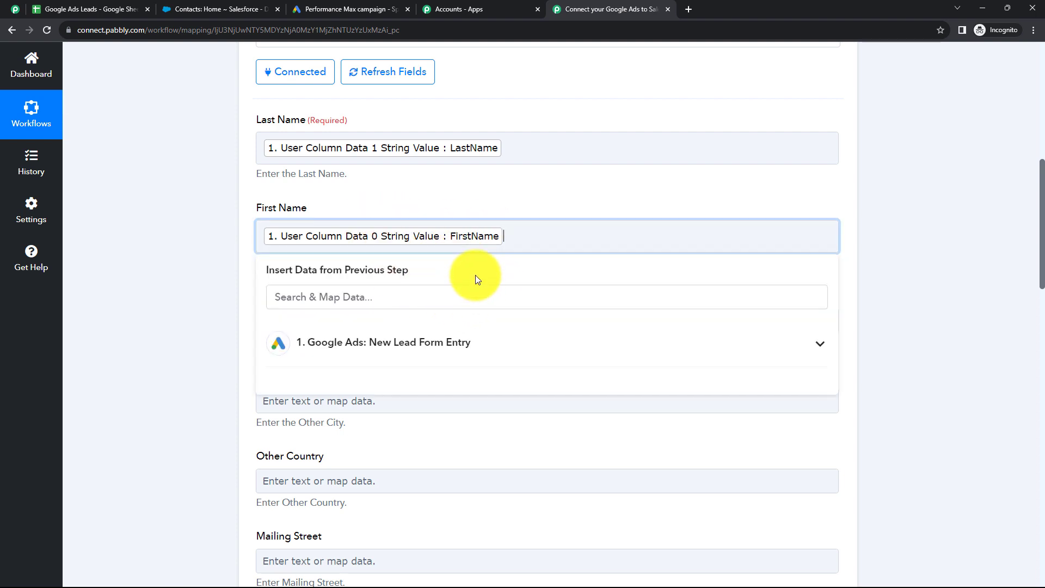
left_click(352, 343)
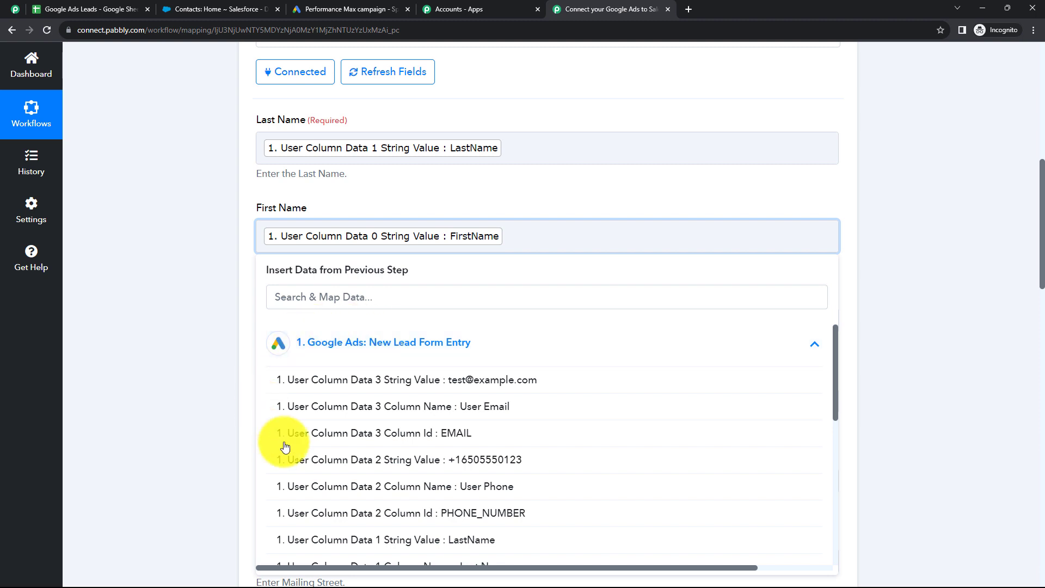
left_click(379, 359)
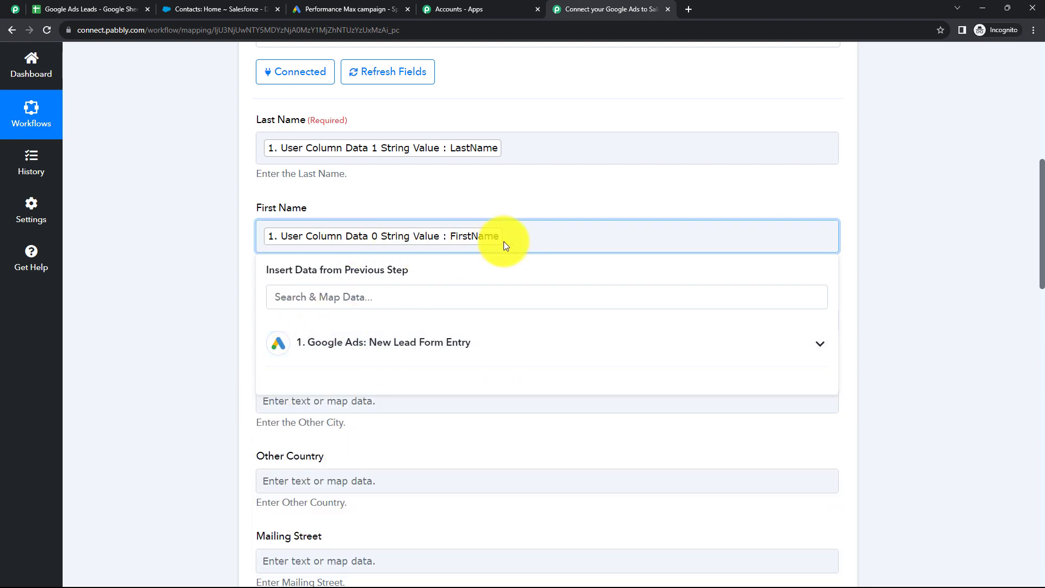
left_click(473, 198)
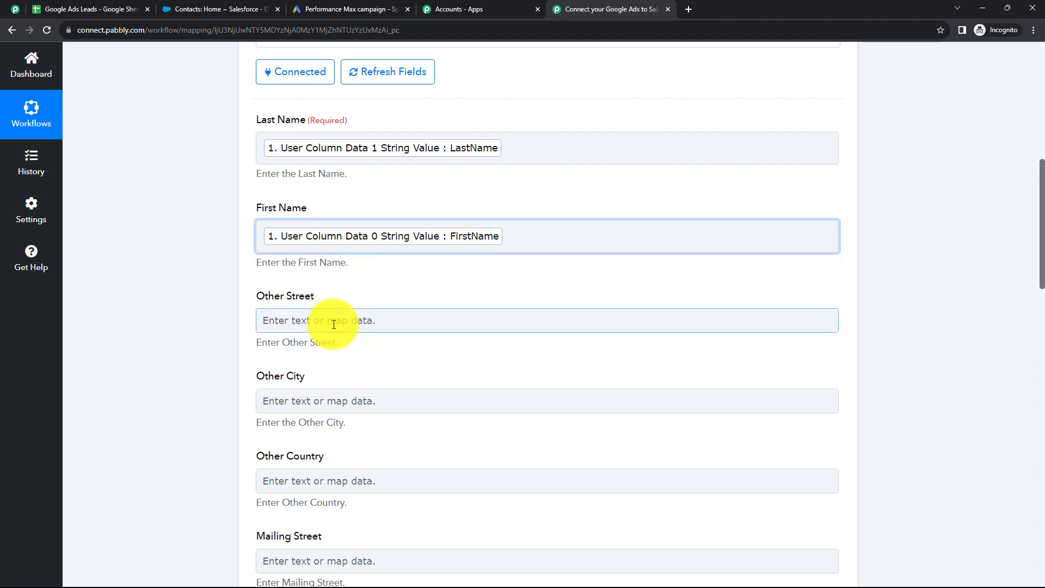
Try Mumbai as a fixed value in the contact's Other City field and clear it again
left_click(312, 401)
type("Mumbai")
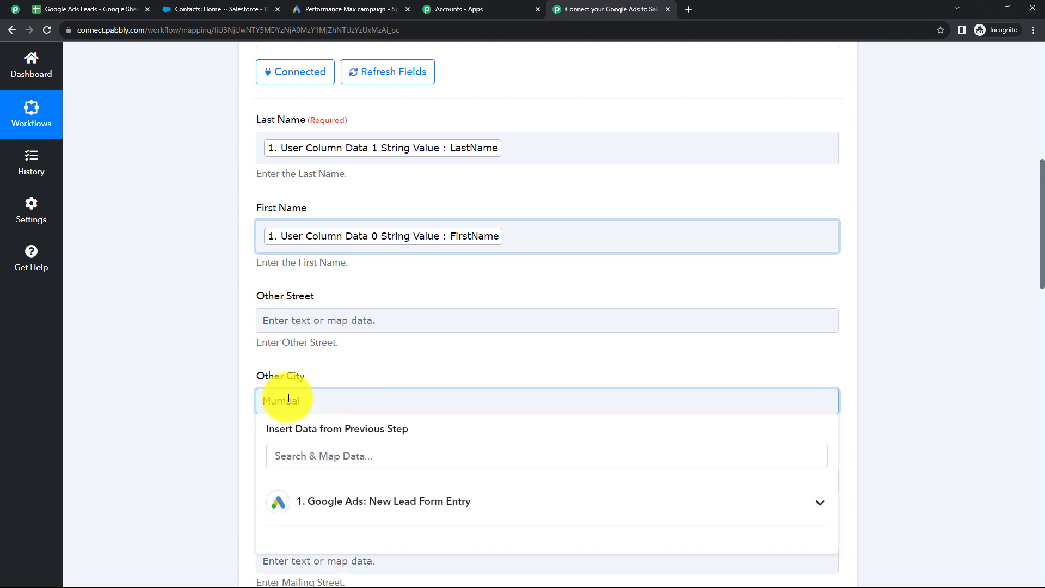
left_click(204, 396)
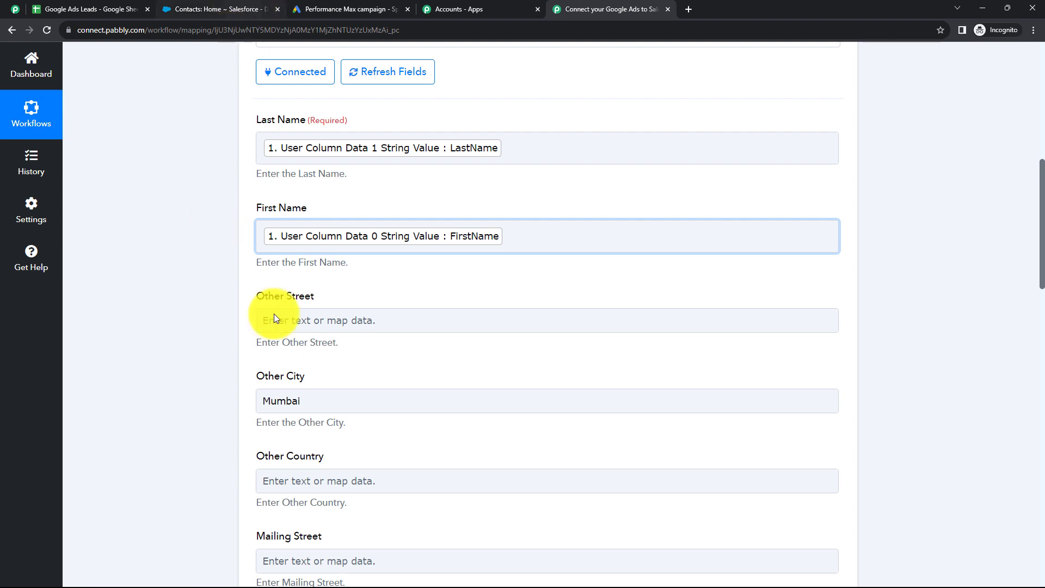
left_click(338, 403)
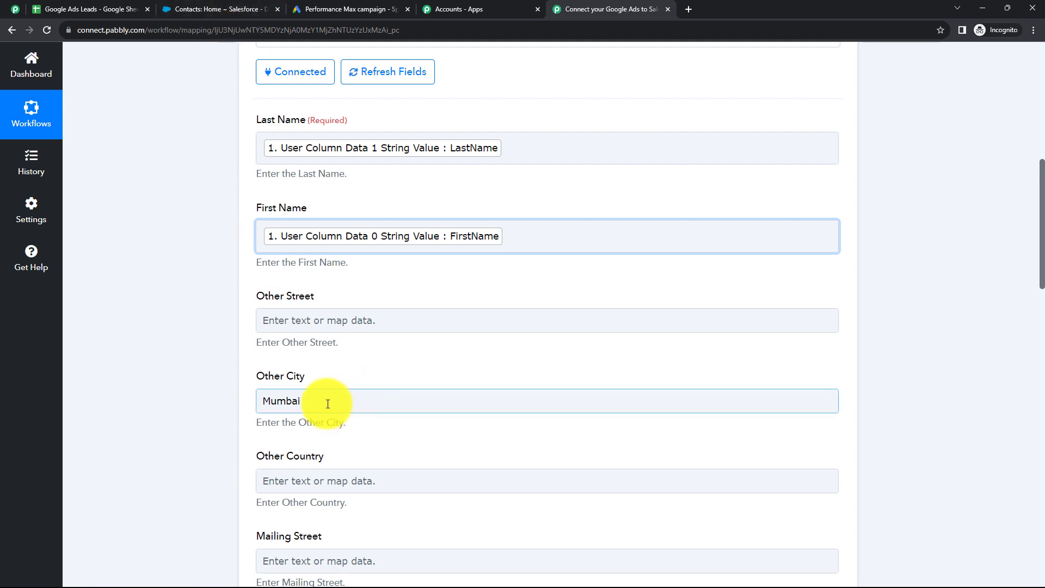
left_click_drag(326, 400, 253, 400)
key("BackSpace")
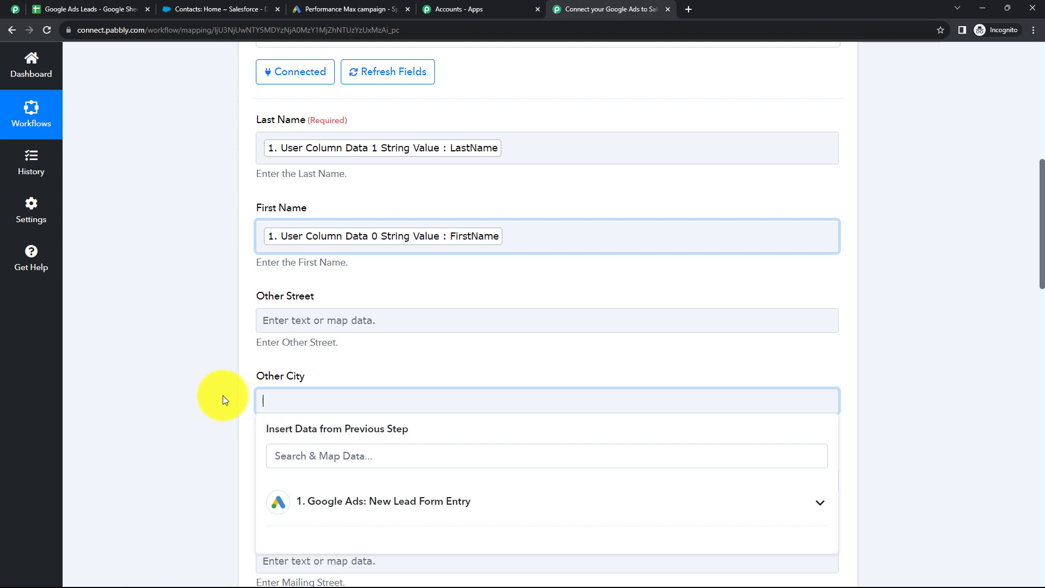
left_click(200, 380)
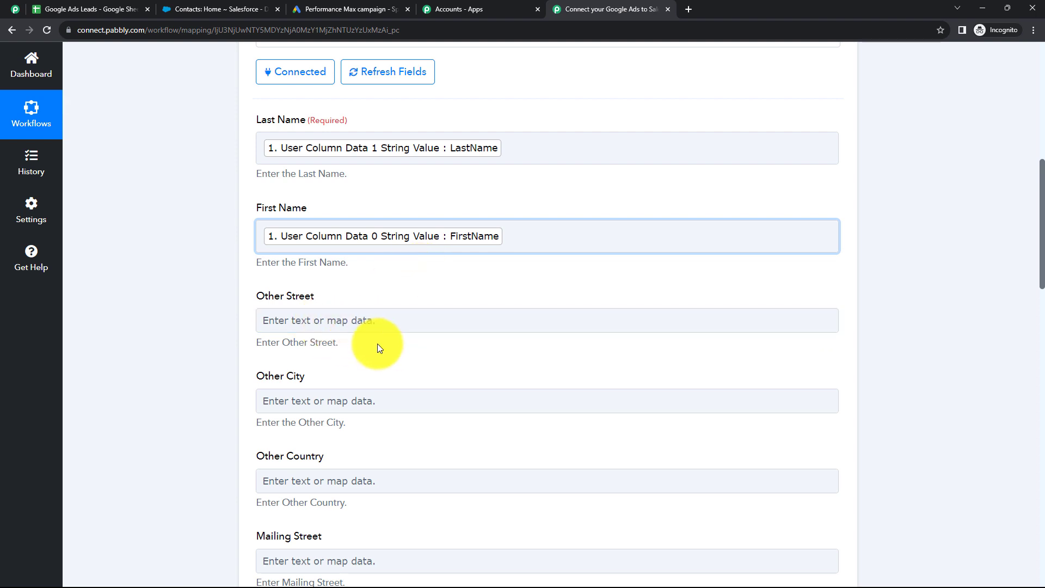
Save the Salesforce Create Contact action with a test request and check the Id and Success values in its response
scroll(414, 348, "down", 7)
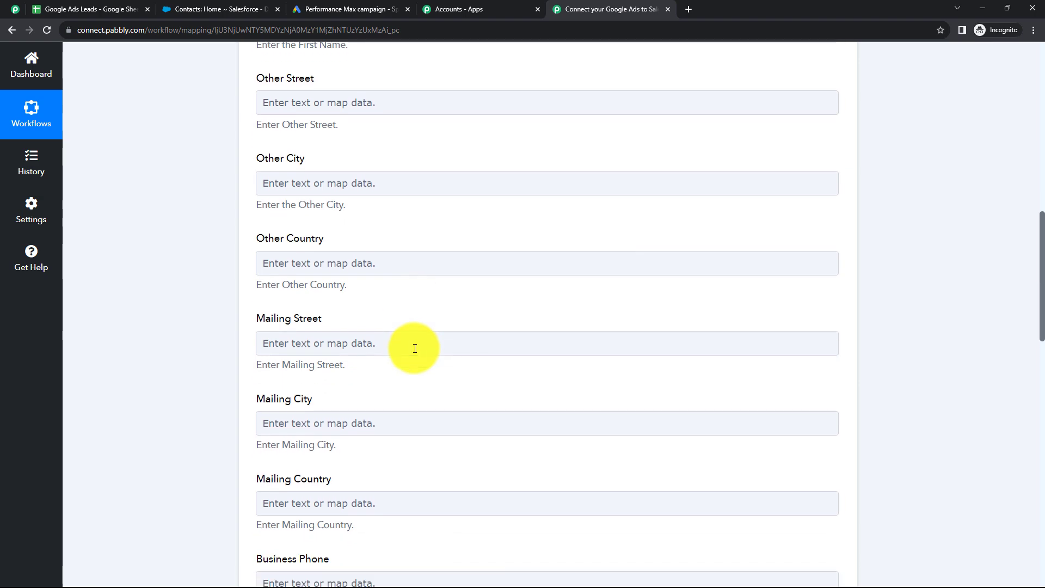
scroll(415, 349, "down", 11)
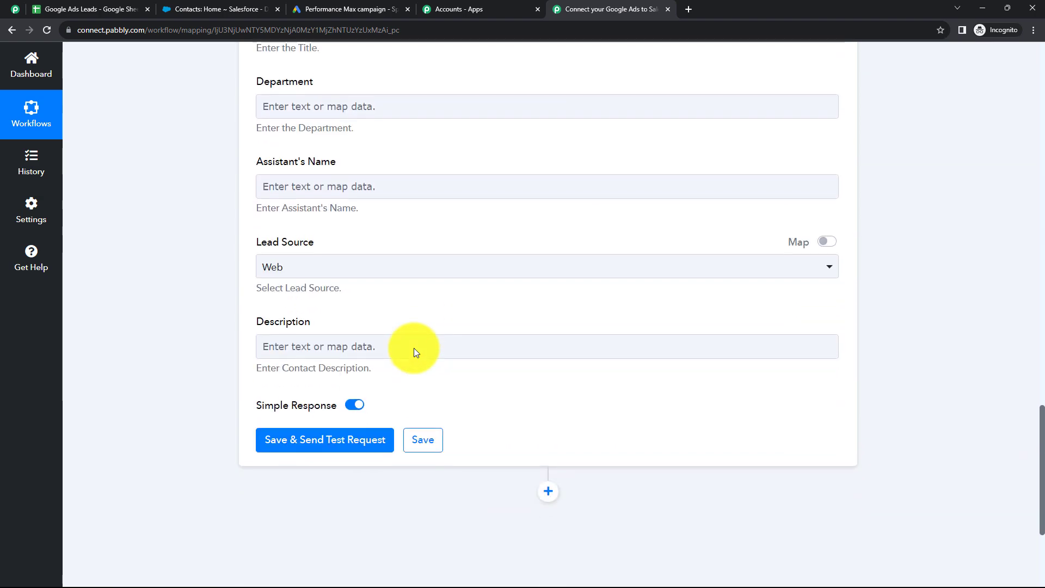
left_click(325, 446)
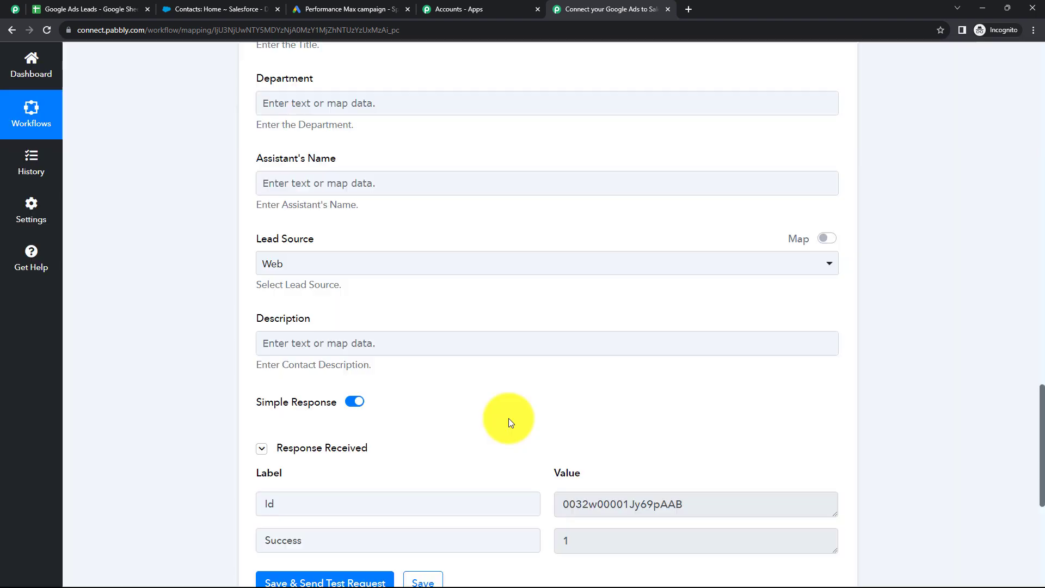
scroll(455, 413, "down", 2)
left_click(642, 399)
double_click(643, 399)
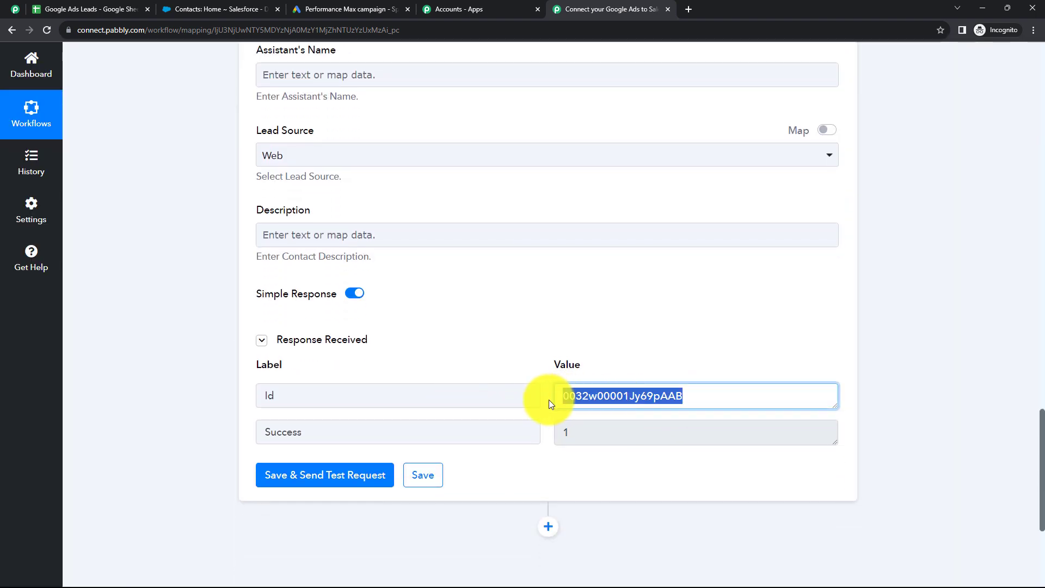
double_click(566, 434)
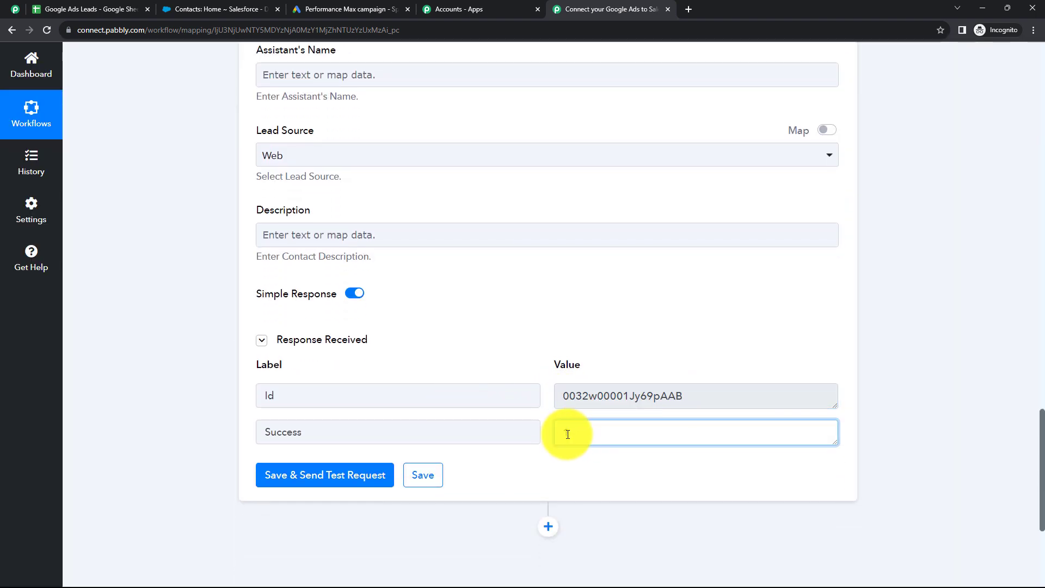
left_click(500, 340)
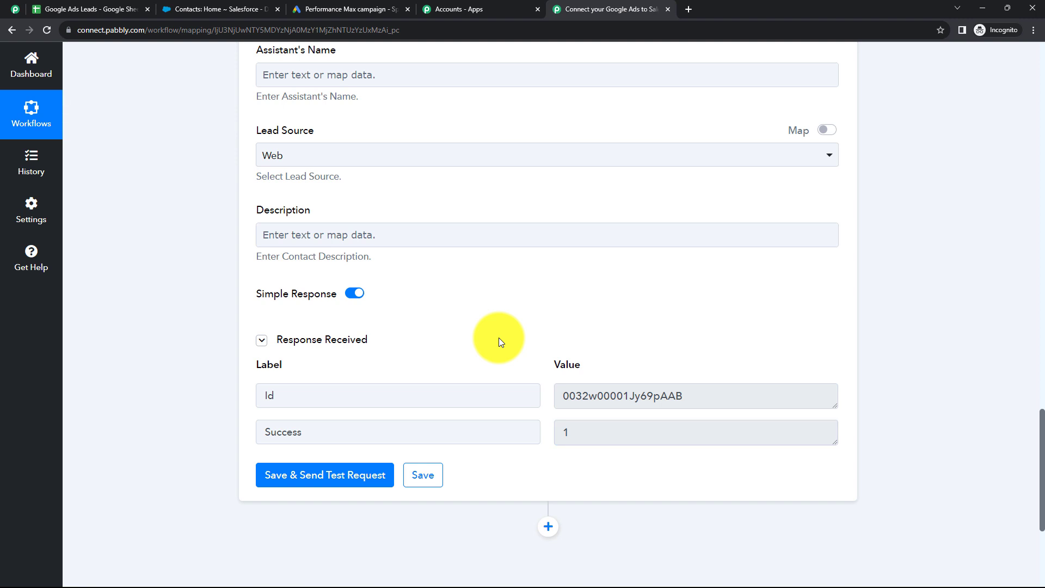
Switch to Salesforce, reload the Contacts page, and check the details of the newly created test contact
left_click(230, 9)
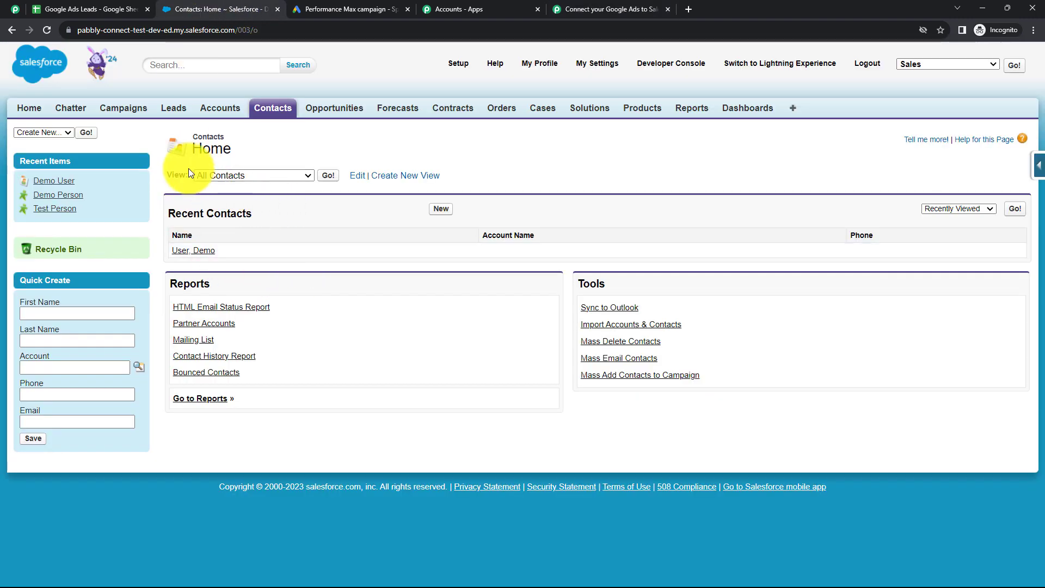
left_click(51, 31)
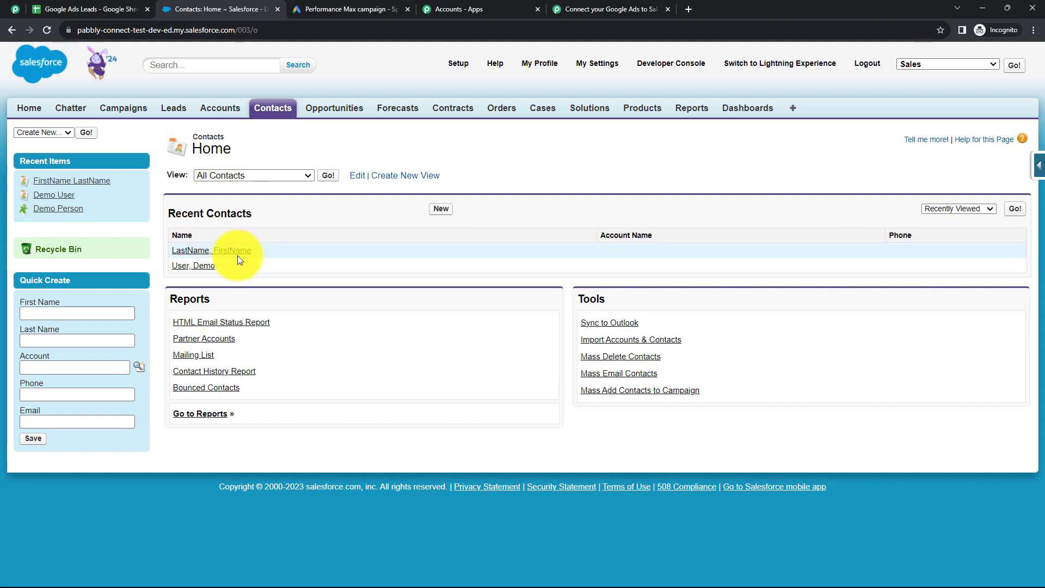
left_click(208, 253)
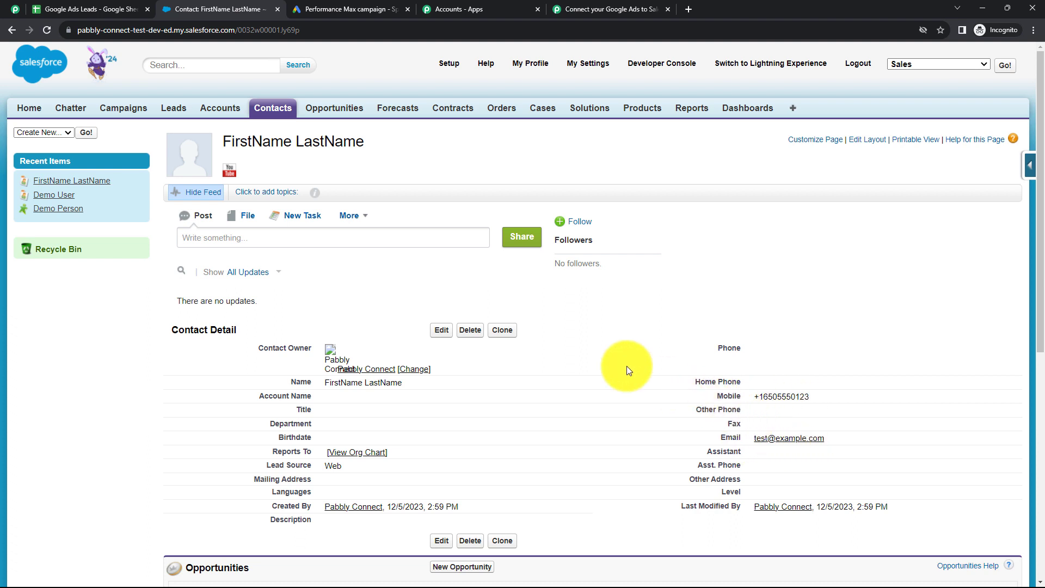
left_click(12, 30)
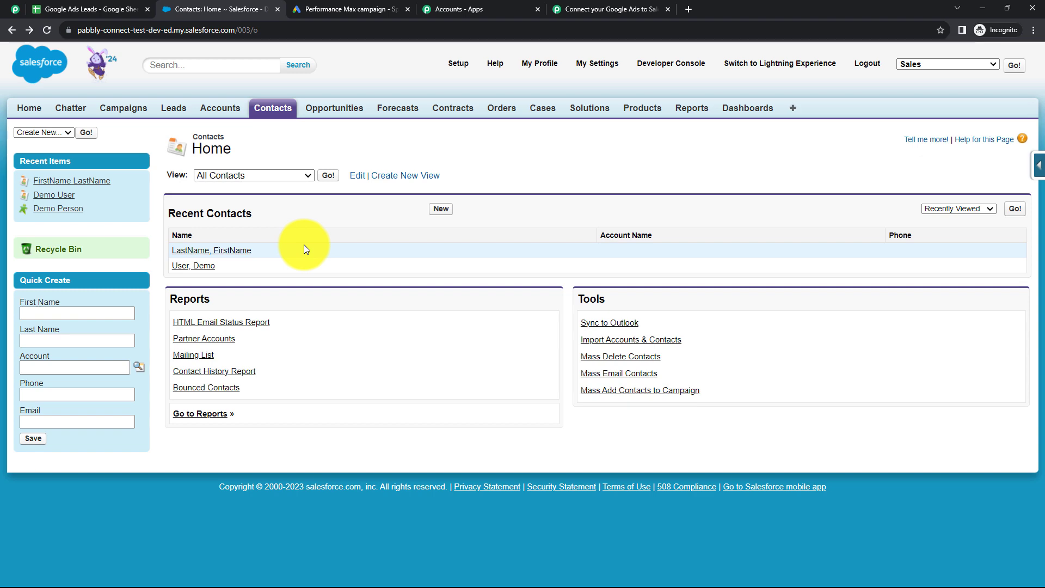
Switch back to the Pabbly Connect workflow and add a Google Sheets action after Salesforce with the Add New Row event
left_click(619, 4)
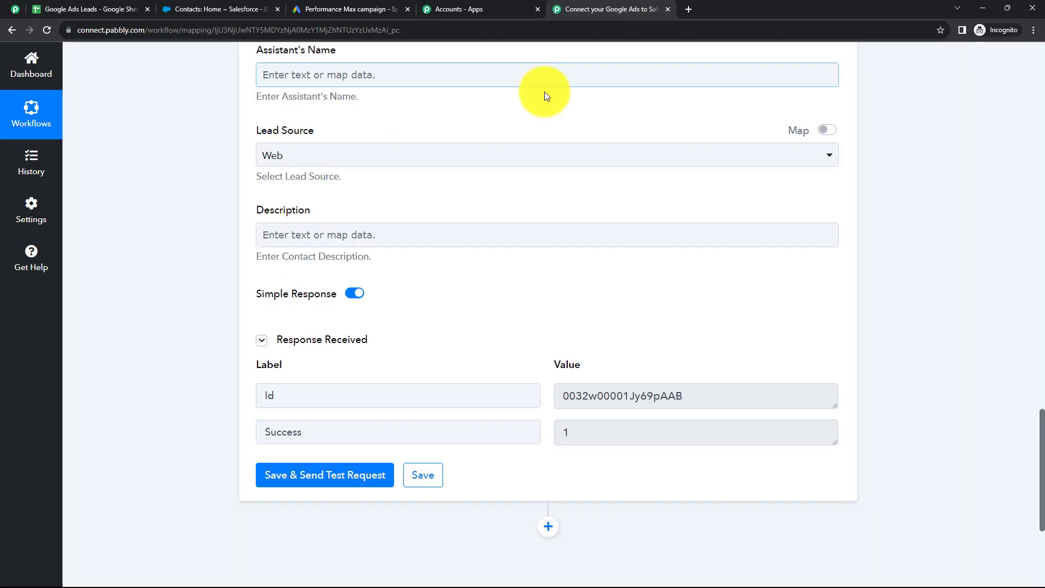
scroll(545, 93, "up", 6)
scroll(545, 93, "up", 10)
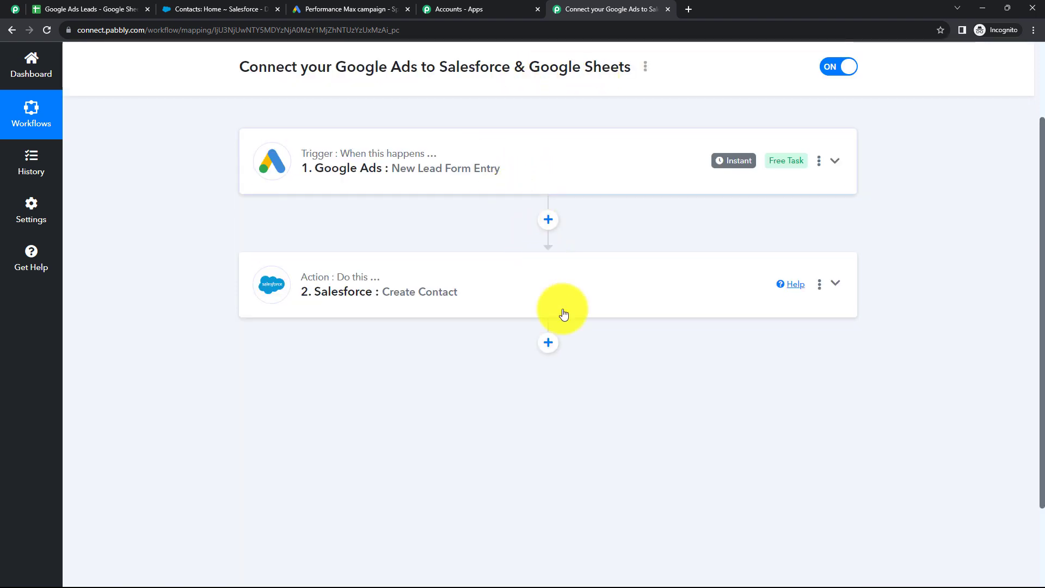
left_click(549, 342)
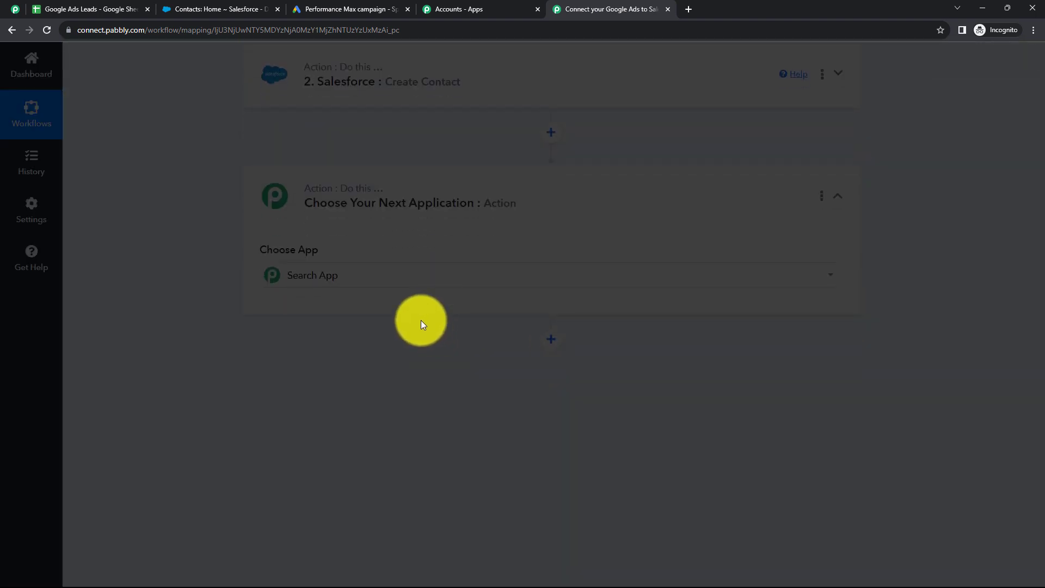
left_click(355, 276)
type("G")
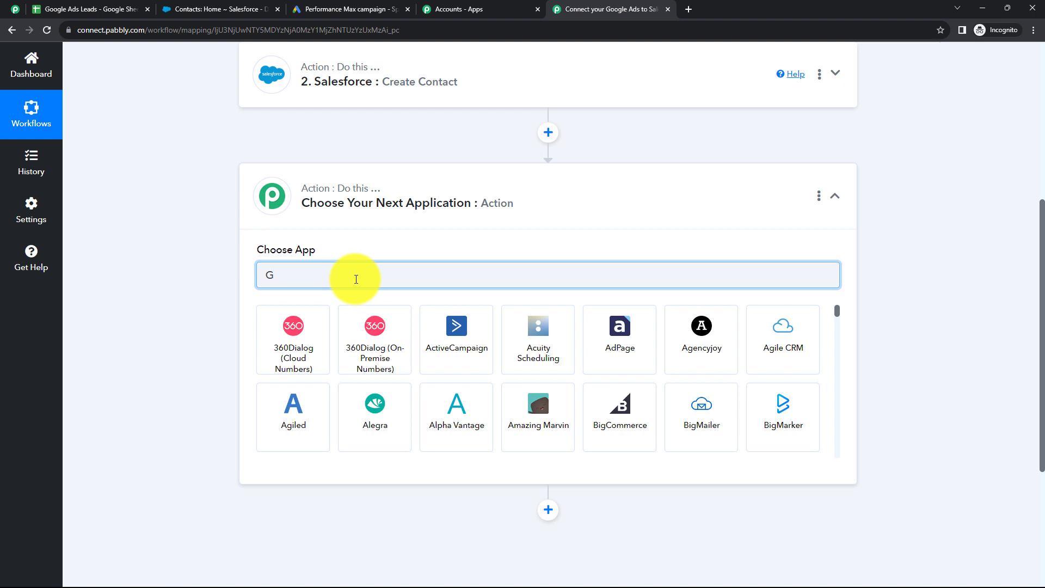
type("oogle S")
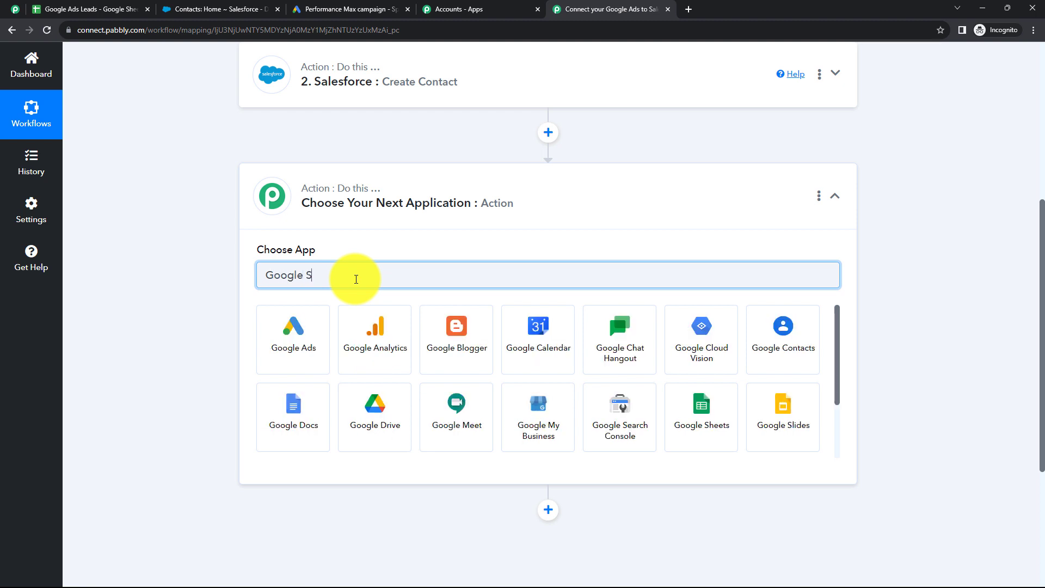
type("heets")
left_click(313, 325)
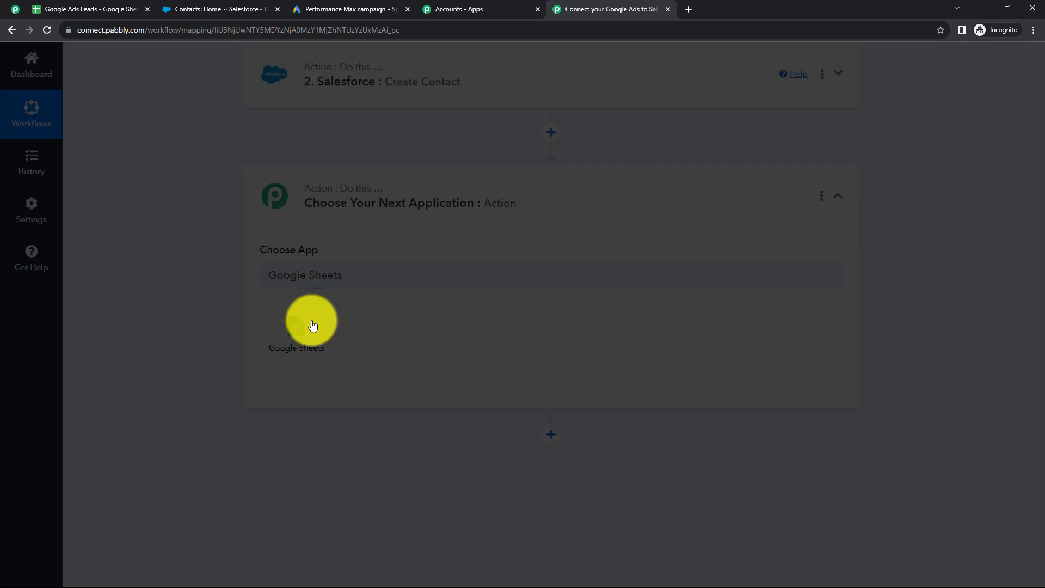
left_click(303, 333)
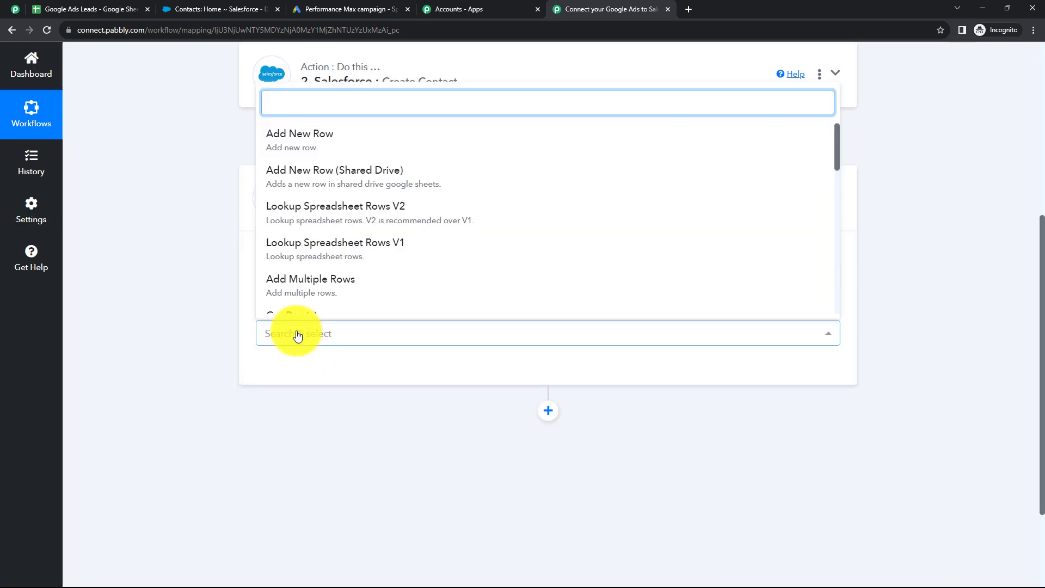
left_click(306, 150)
Connect the Google Sheets action using the existing connection Google Sheets #30
left_click(305, 368)
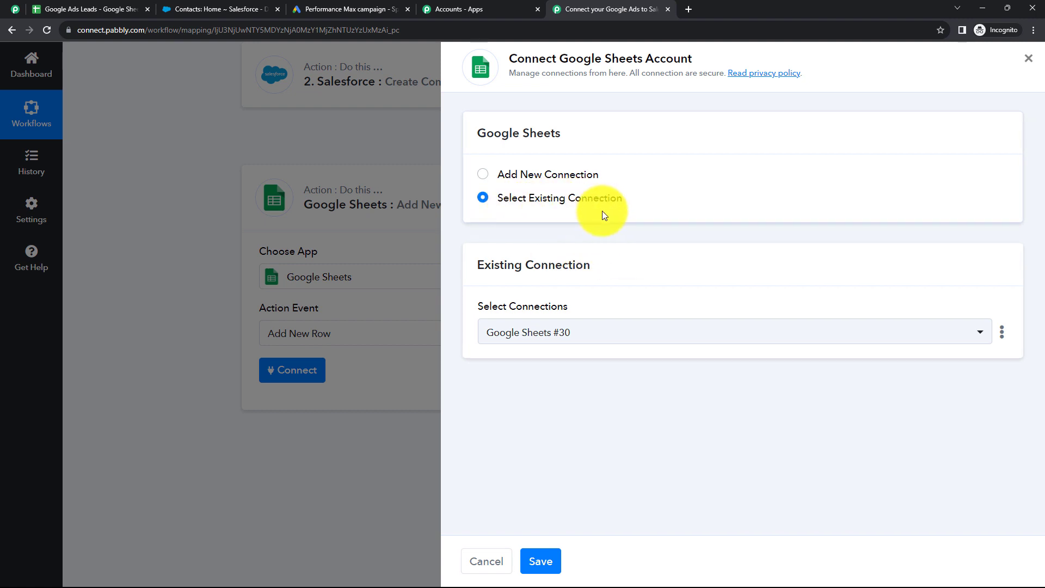
left_click(484, 174)
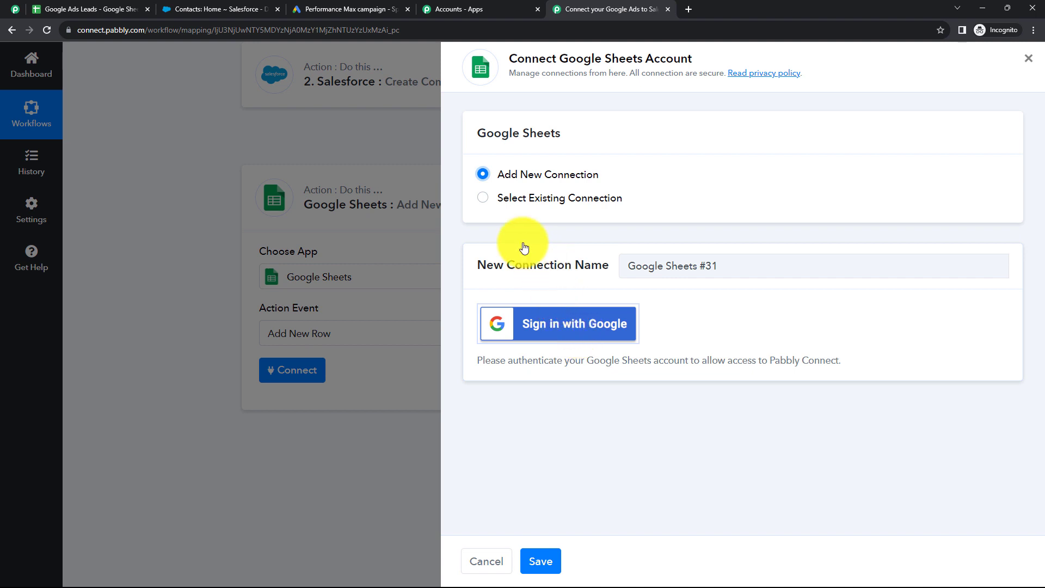
left_click(482, 199)
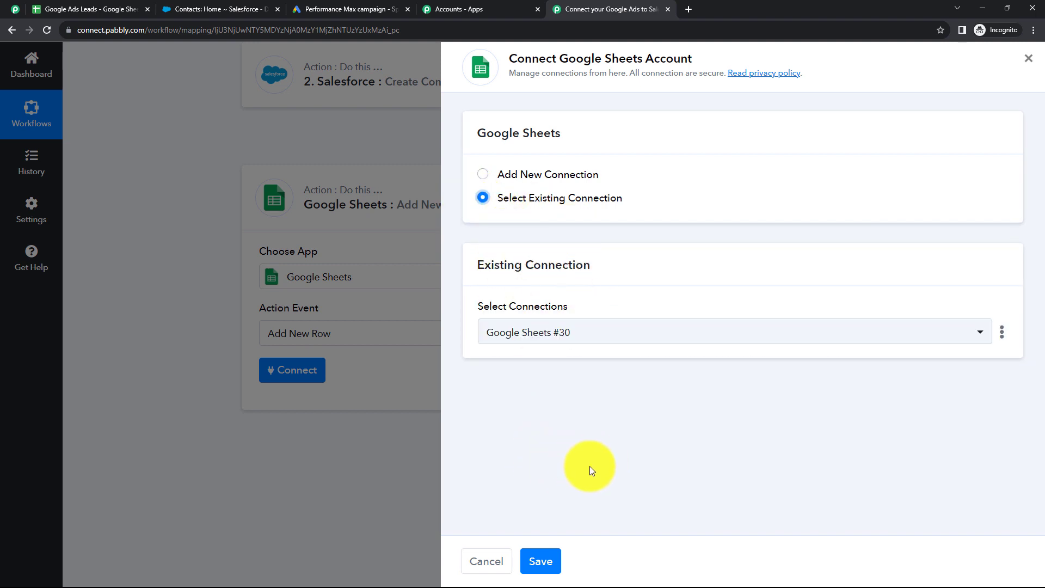
left_click(543, 564)
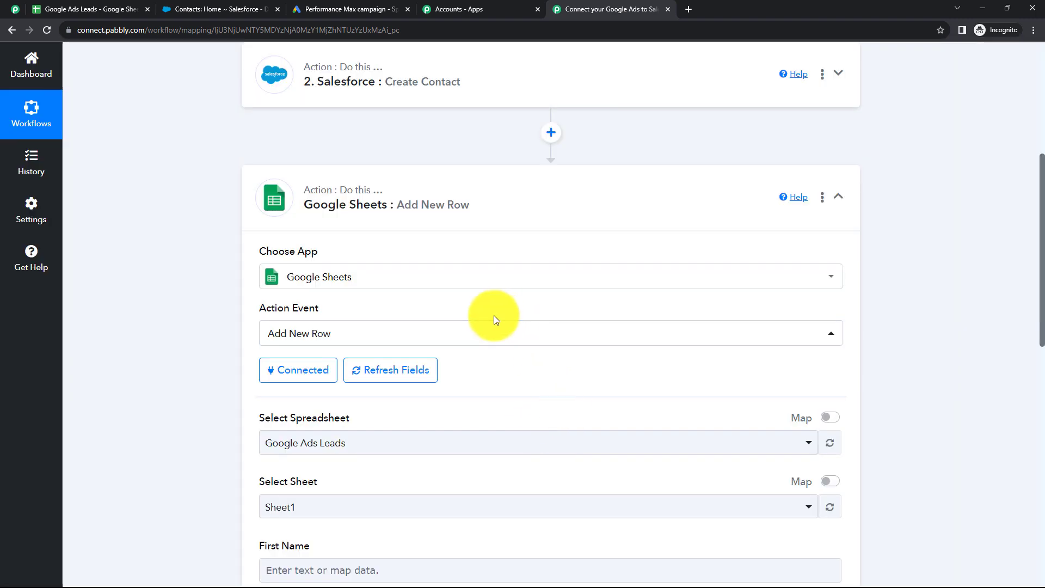
scroll(495, 316, "down", 4)
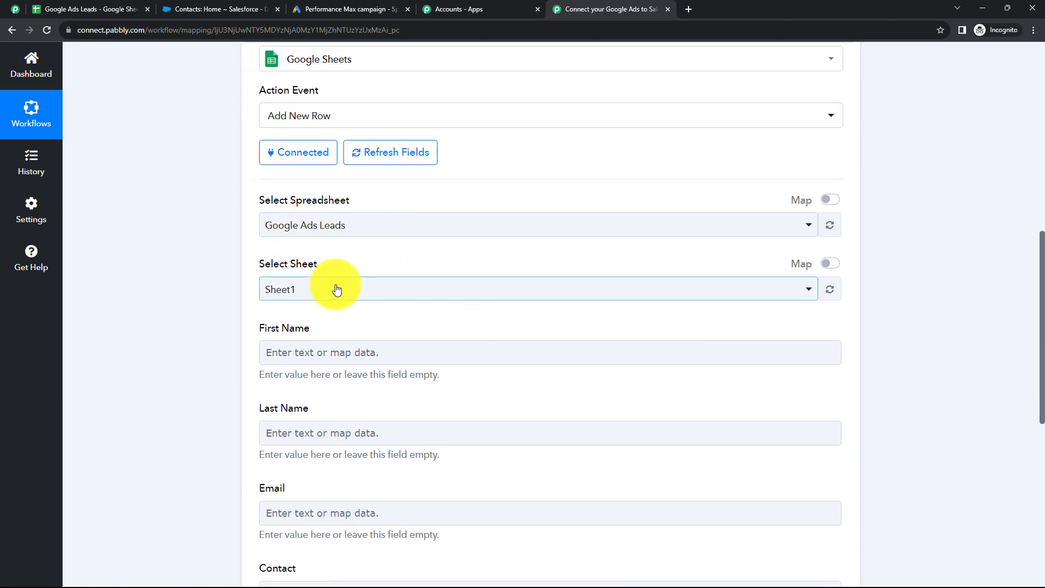
scroll(333, 493, "down", 4)
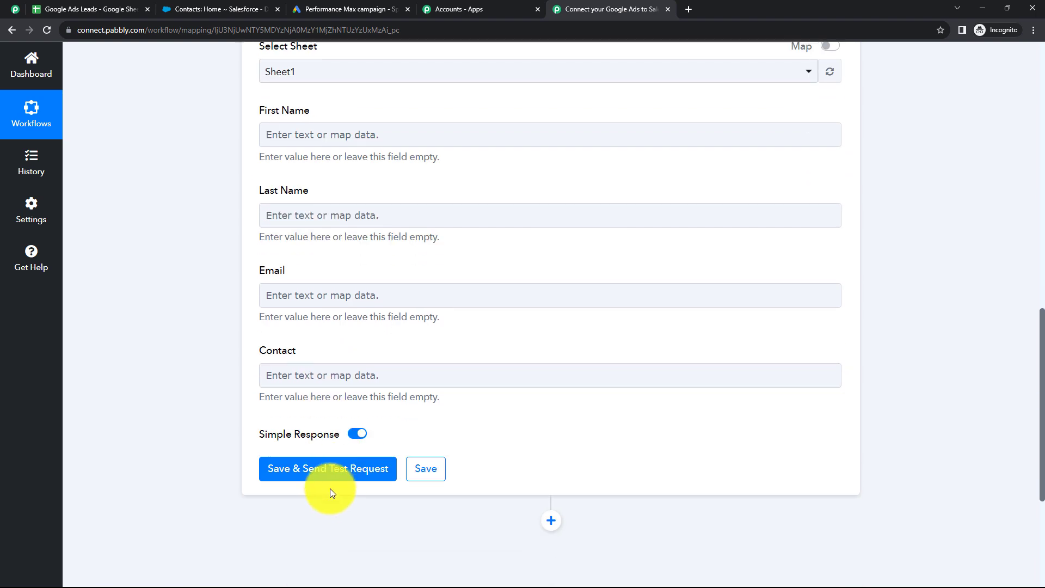
Review the available spreadsheets for the Google Sheets action, keeping Google Ads Leads selected
scroll(333, 300, "up", 4)
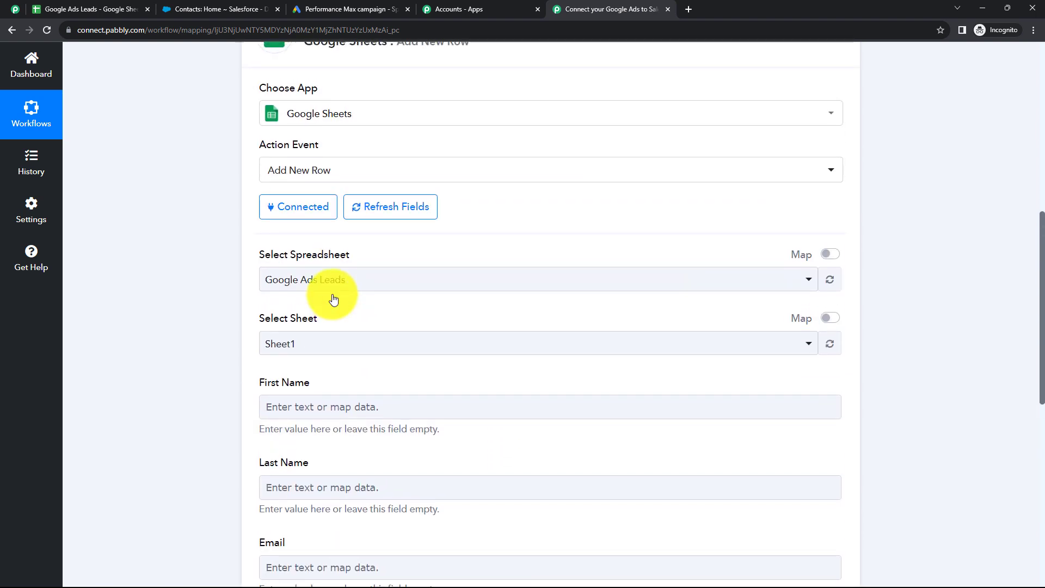
scroll(333, 297, "up", 1)
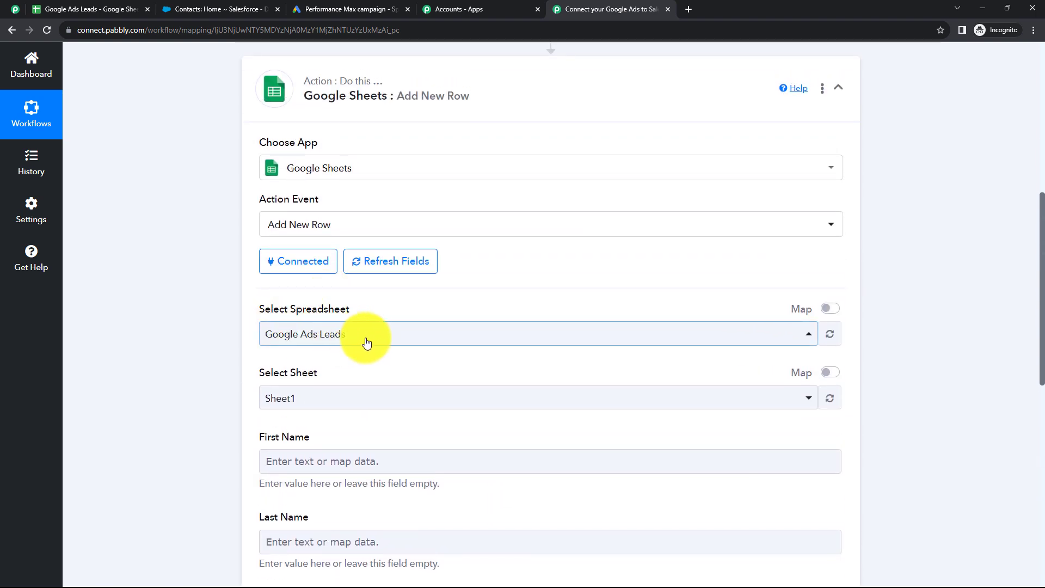
left_click(350, 339)
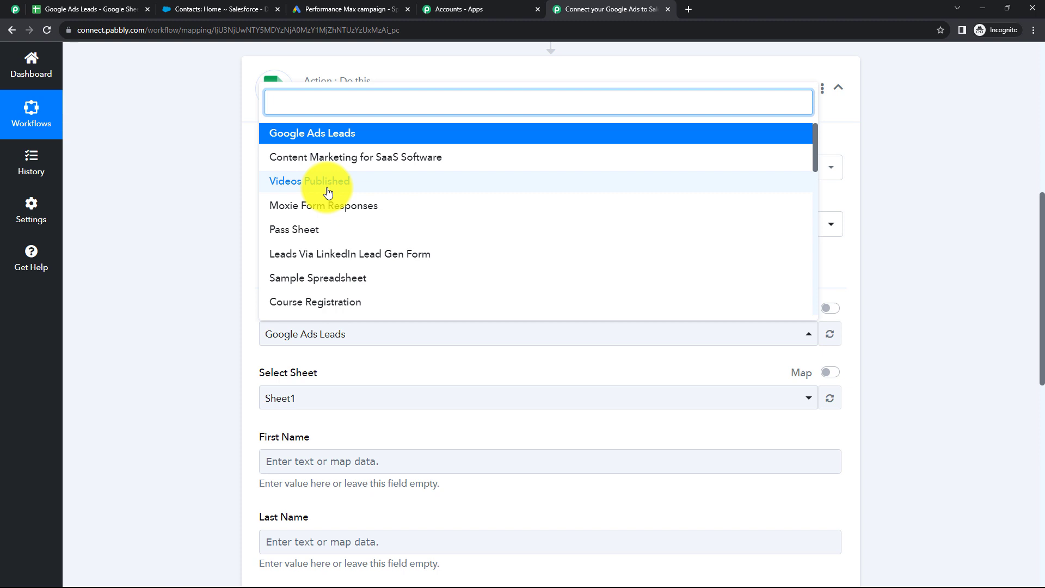
left_click(217, 236)
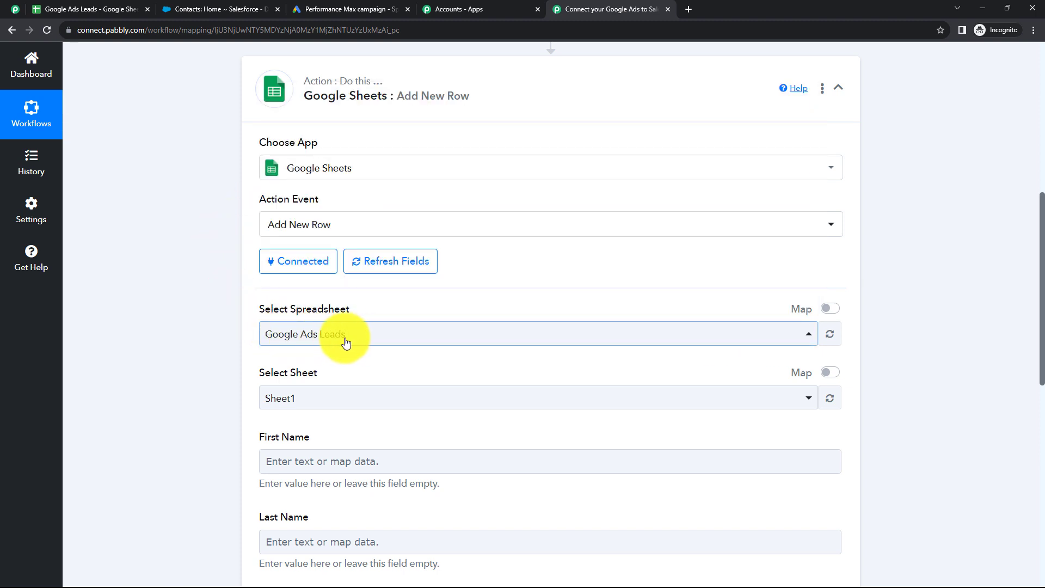
left_click(327, 335)
left_click(213, 195)
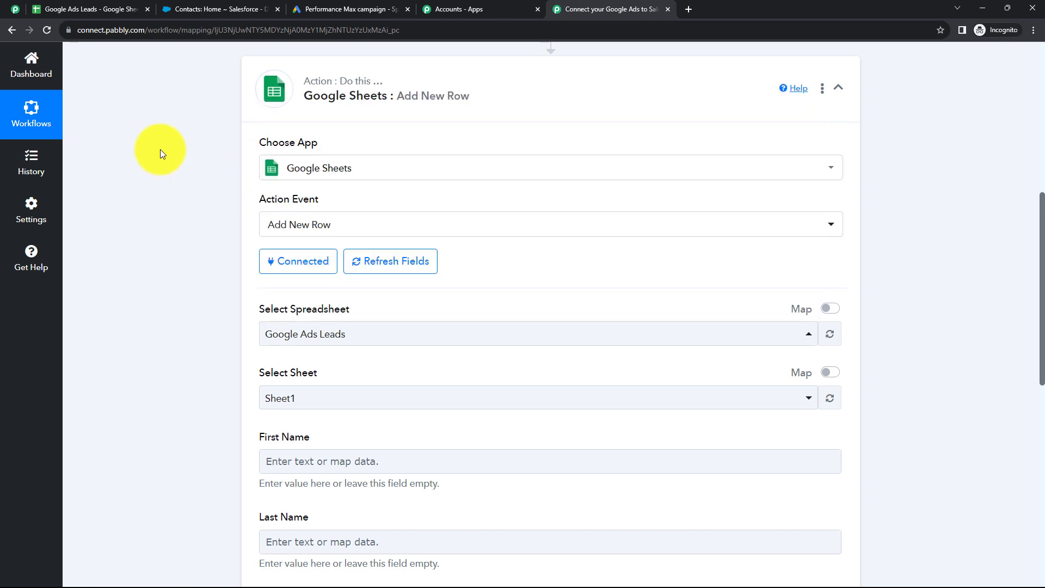
Compare the action's spreadsheet and sheet selections with the Google Ads Leads file in Google Sheets, then return to the Pabbly Connect workflow
left_click(96, 9)
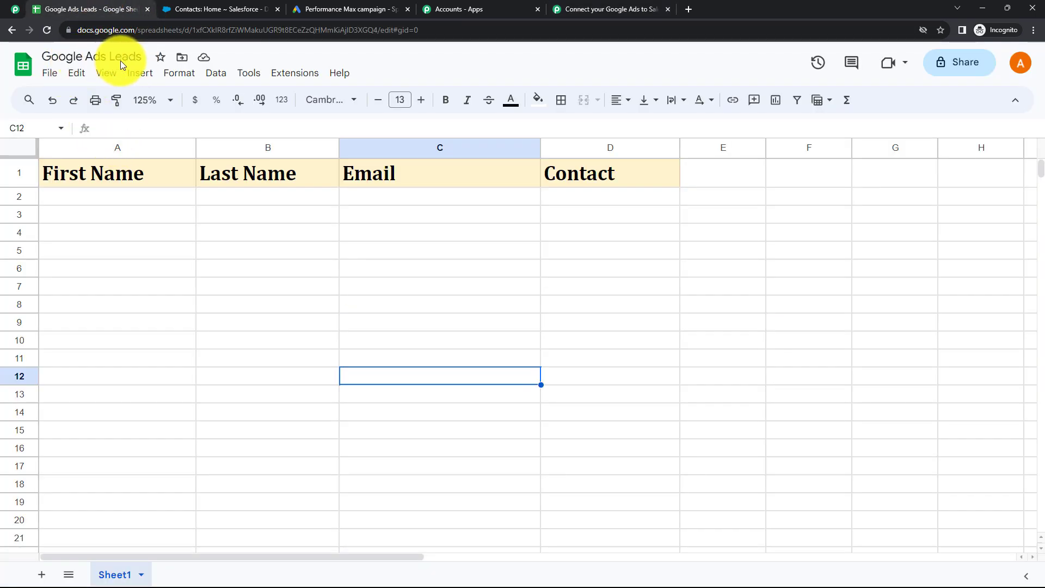
left_click(581, 9)
scroll(340, 283, "down", 2)
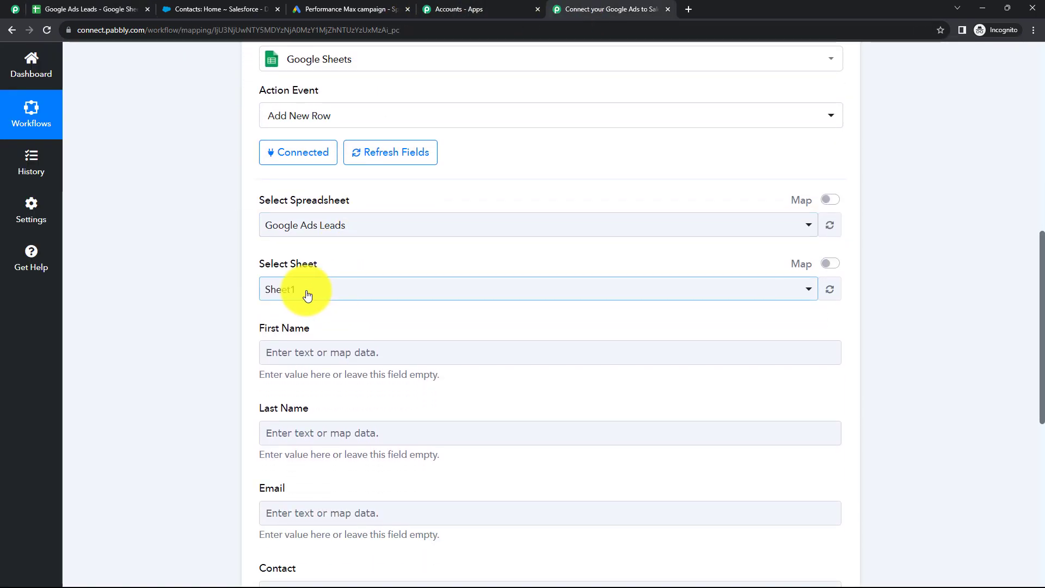
left_click(84, 8)
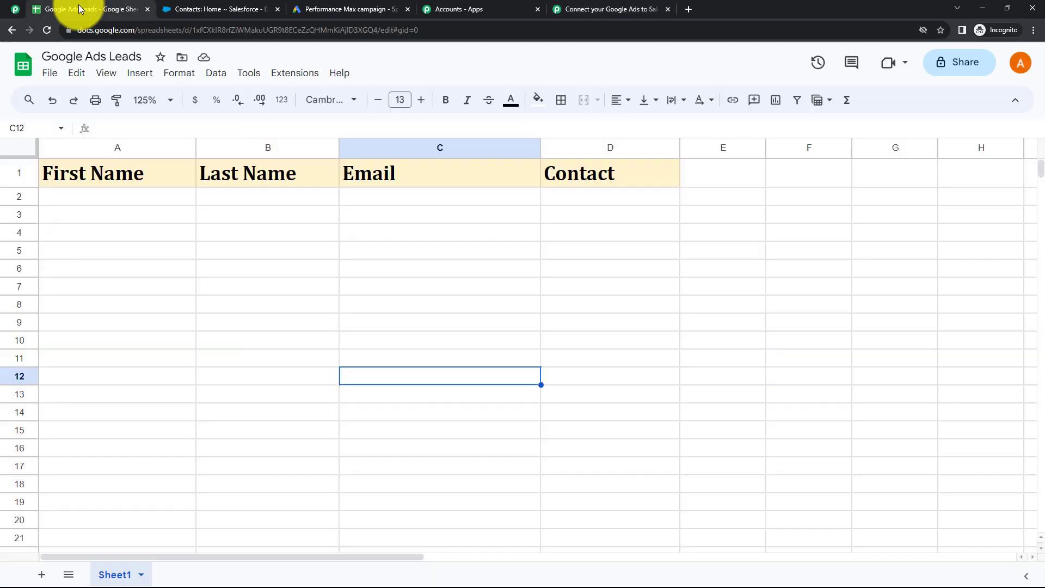
left_click(598, 9)
Map the First Name column to User Column Data 0 String Value from the Google Ads New Lead Form Entry
scroll(430, 234, "down", 2)
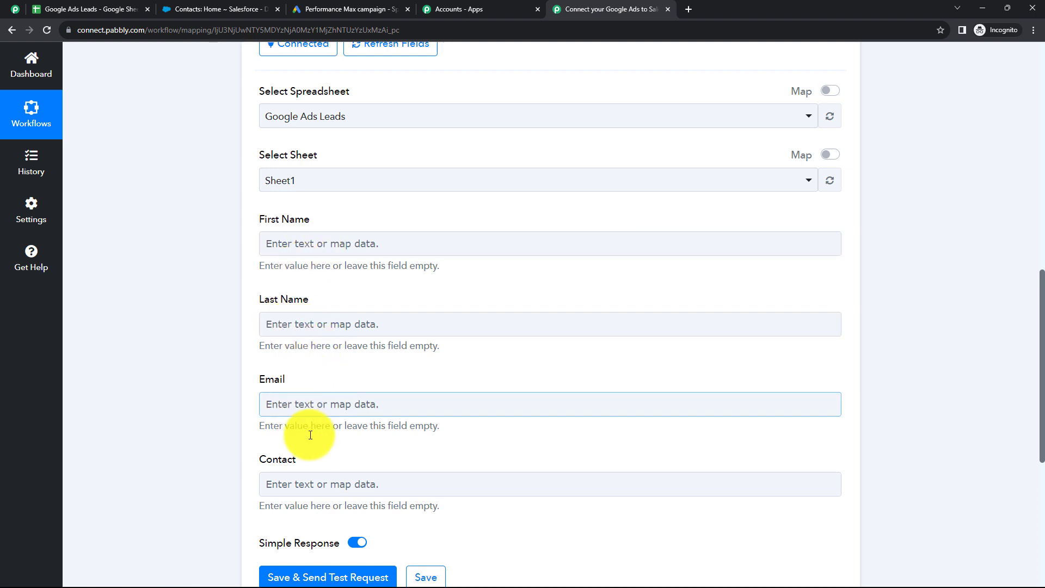
left_click(311, 243)
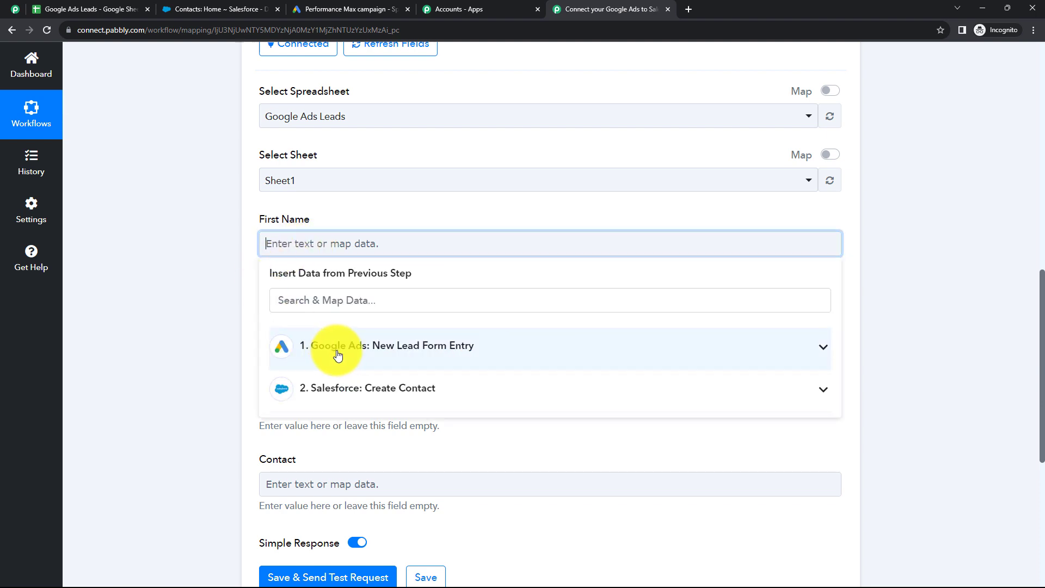
left_click(373, 358)
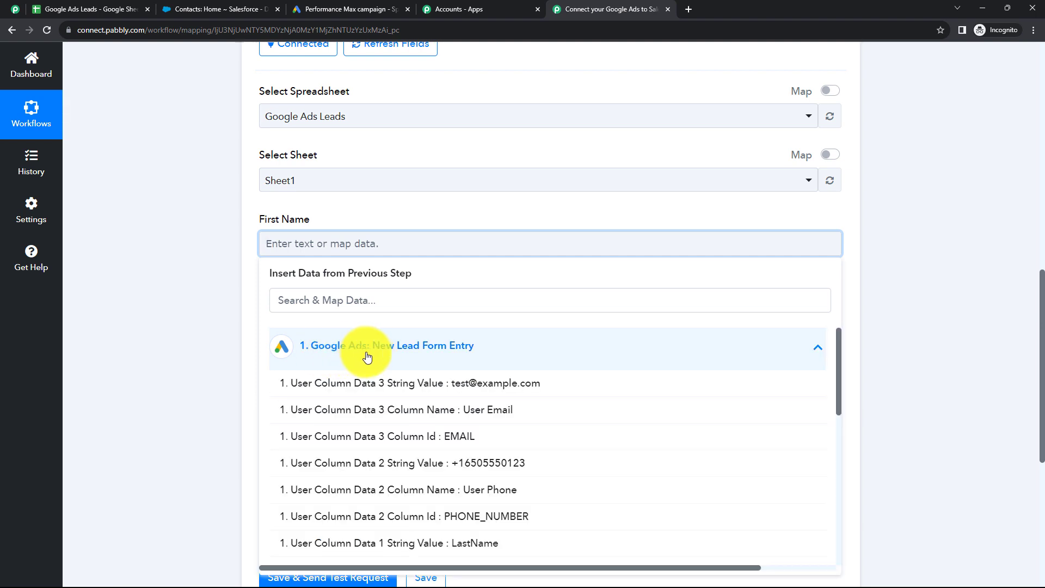
scroll(441, 462, "down", 4)
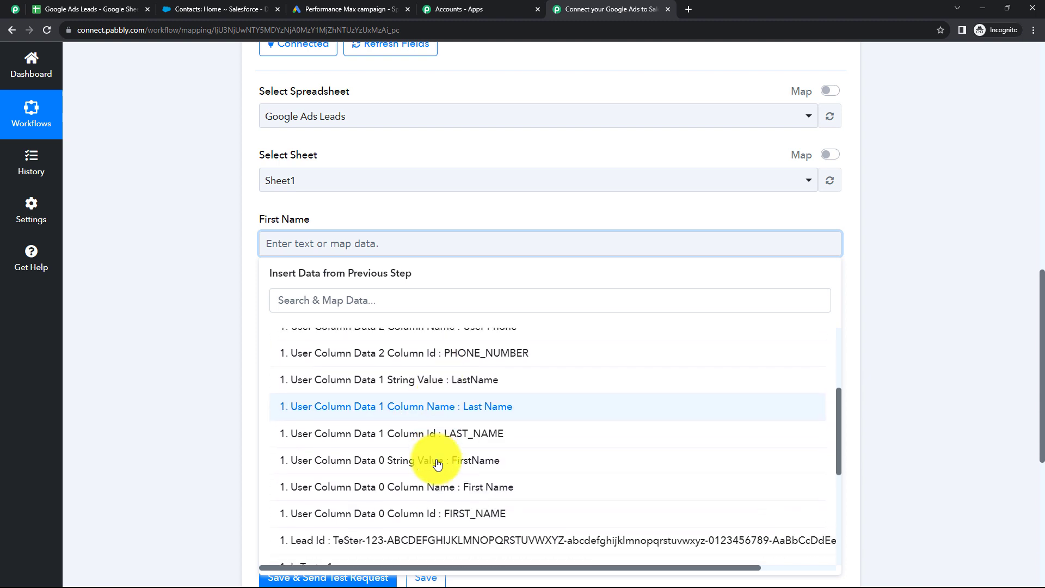
left_click(439, 462)
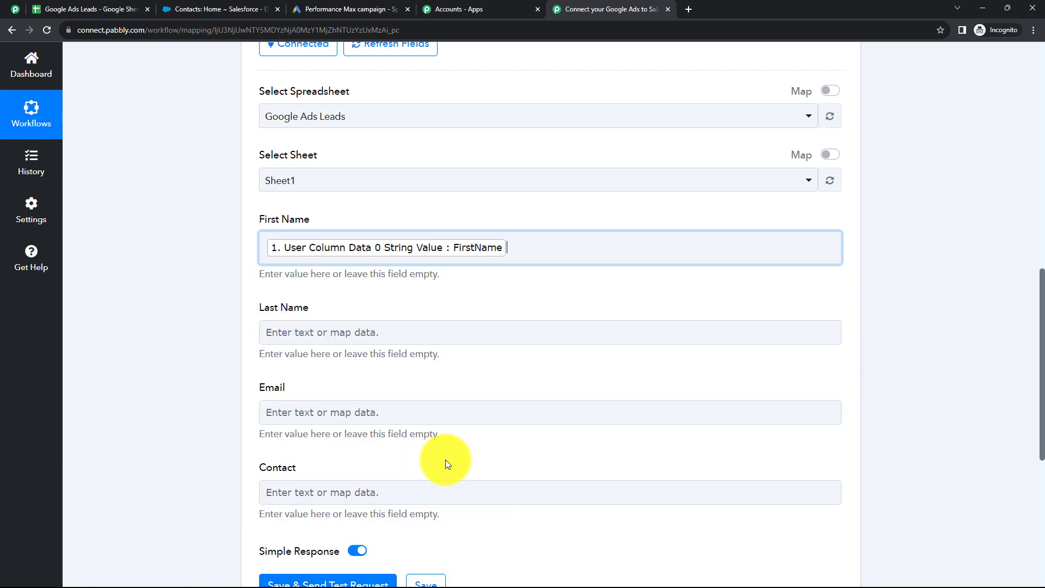
Map the Last Name column to User Column Data 1 String Value from the Google Ads lead entry
left_click(280, 332)
left_click(373, 446)
scroll(454, 505, "down", 1)
scroll(454, 506, "down", 3)
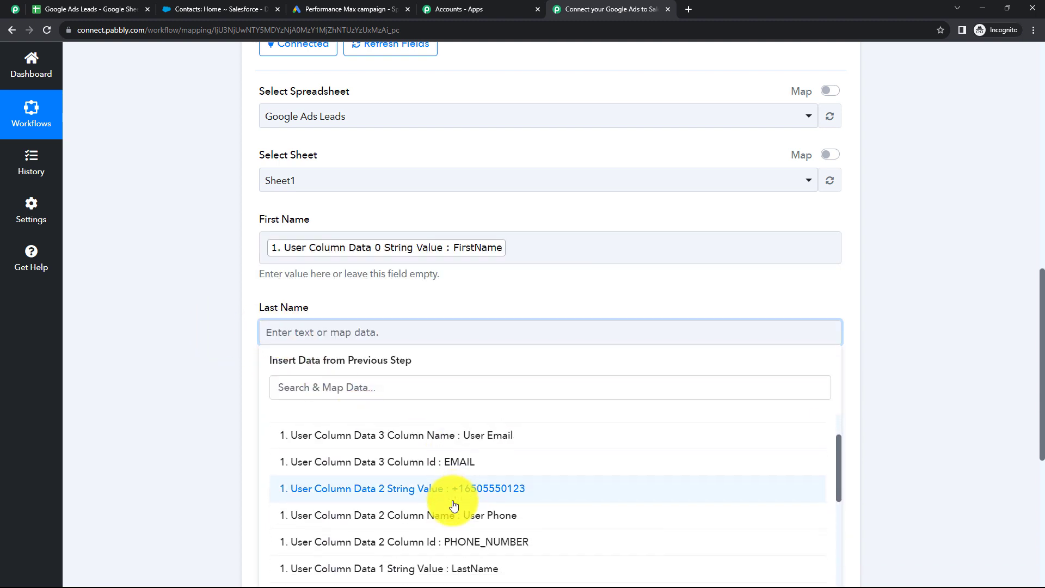
left_click(451, 467)
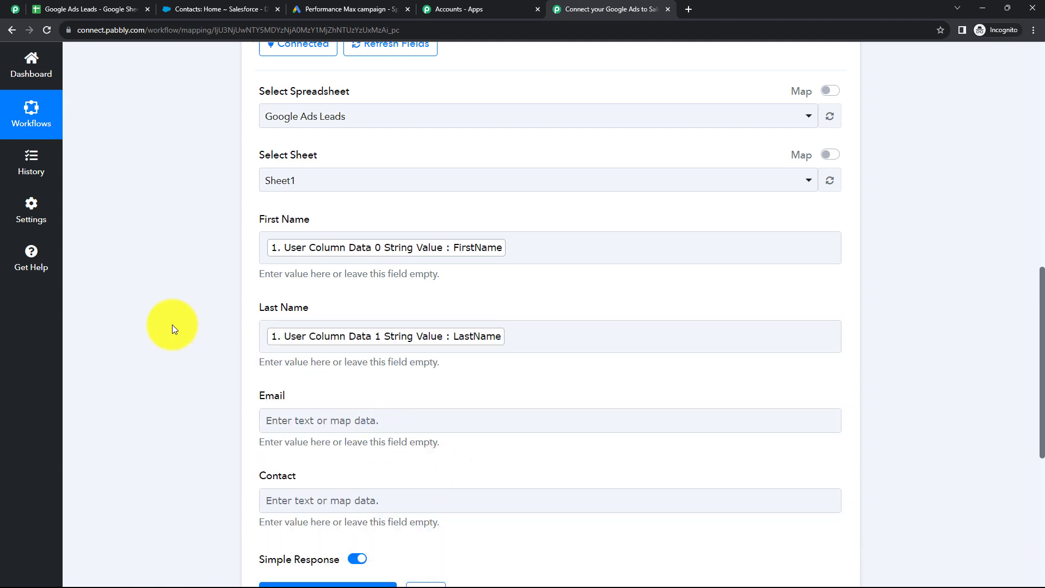
Map the Email column to User Column Data 3 String Value from the Google Ads lead entry
scroll(172, 325, "down", 2)
left_click(287, 309)
left_click(366, 429)
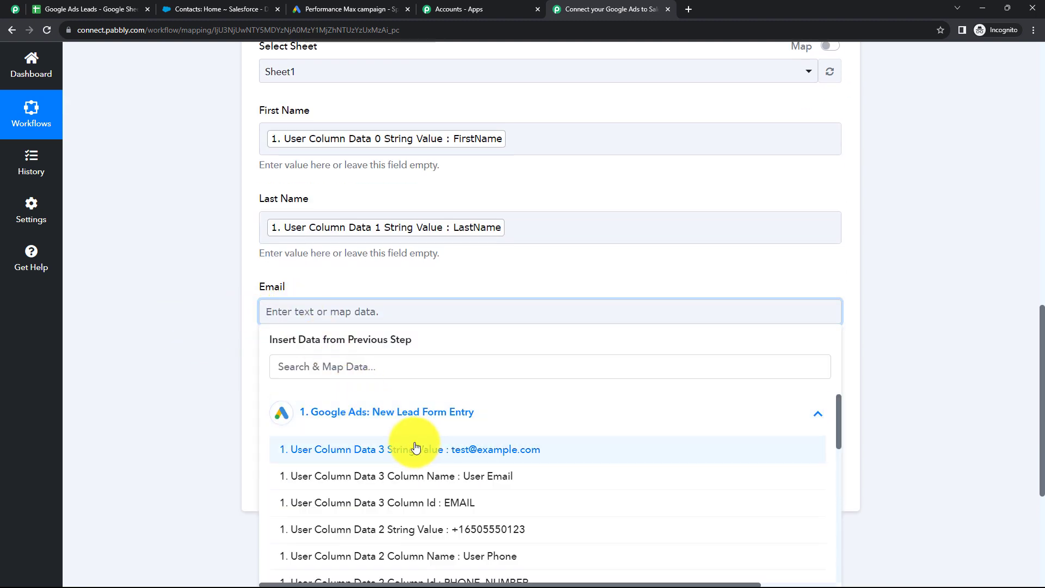
left_click(419, 449)
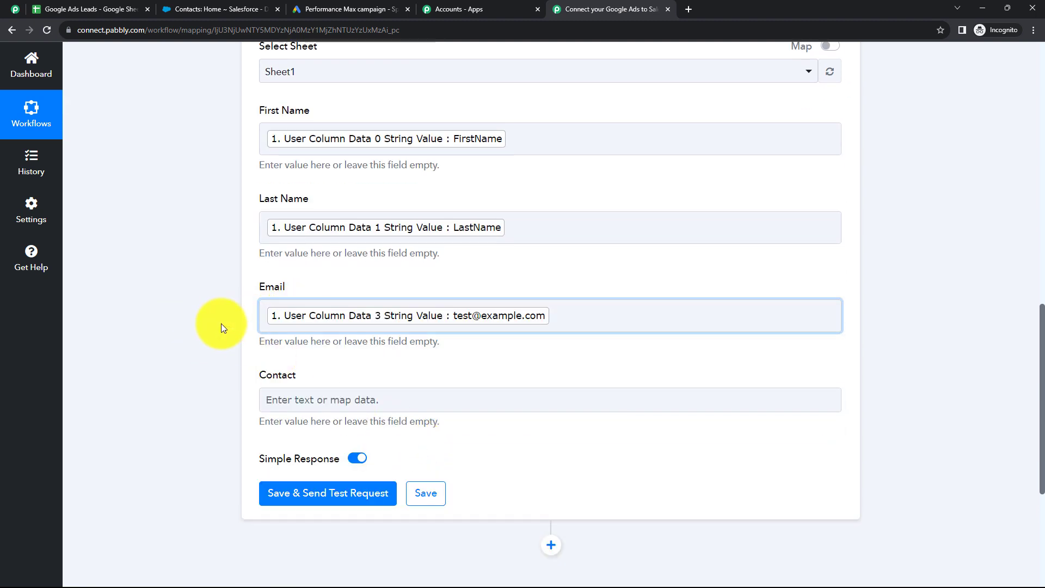
Map the Contact column to User Column Data 2 String Value from the Google Ads lead entry
left_click(330, 402)
left_click(473, 496)
scroll(185, 352, "down", 4)
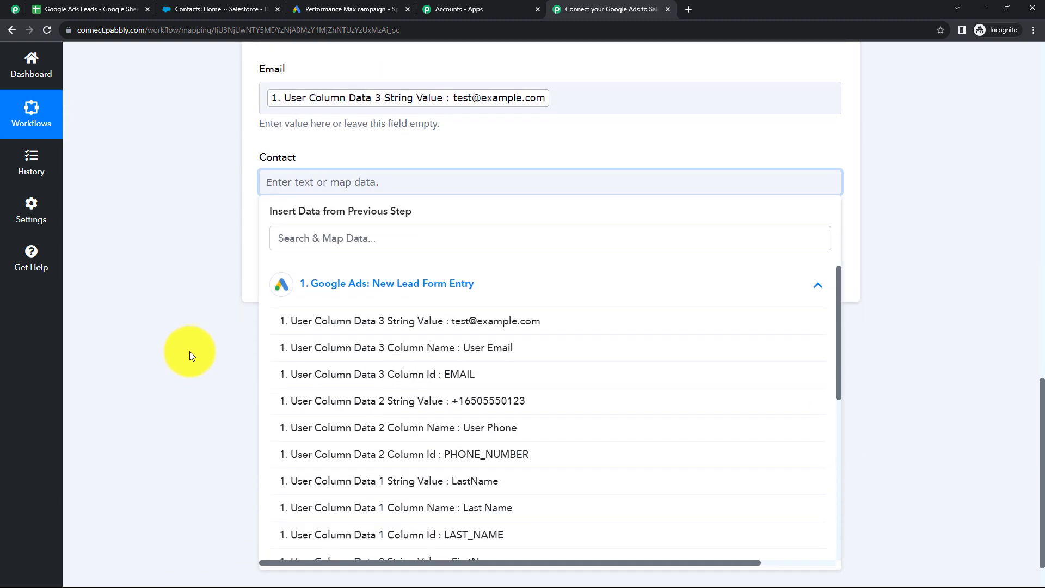
left_click(413, 398)
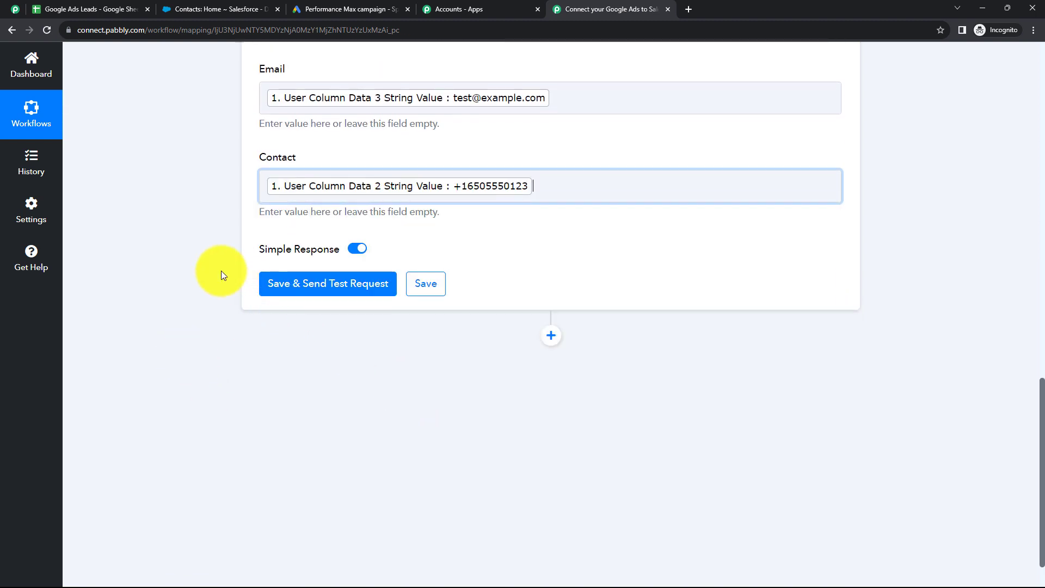
Save the Google Sheets action with a test request and check the table range, updated range, rows and columns in its response
left_click(330, 292)
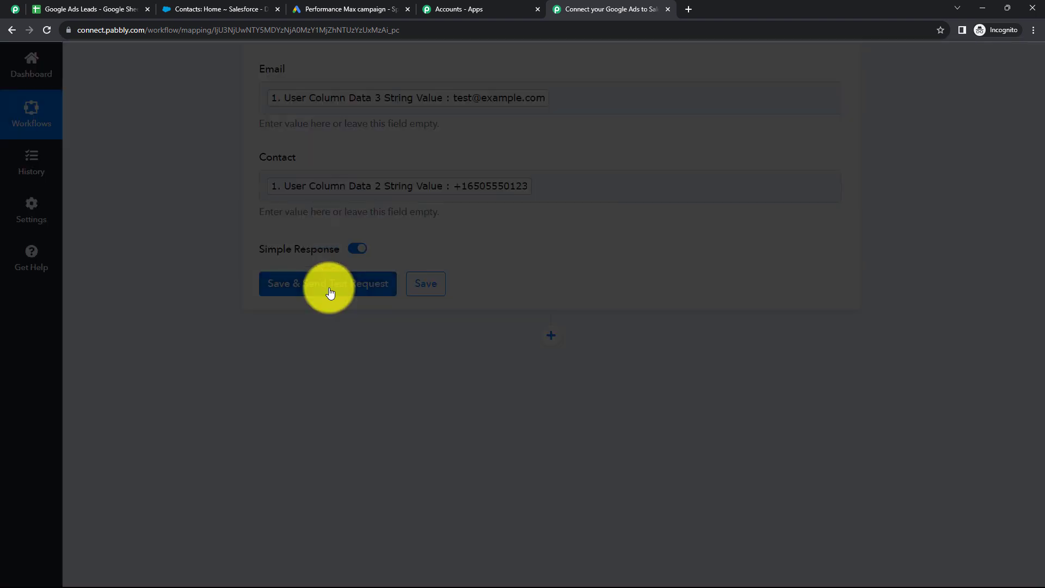
scroll(511, 308, "down", 2)
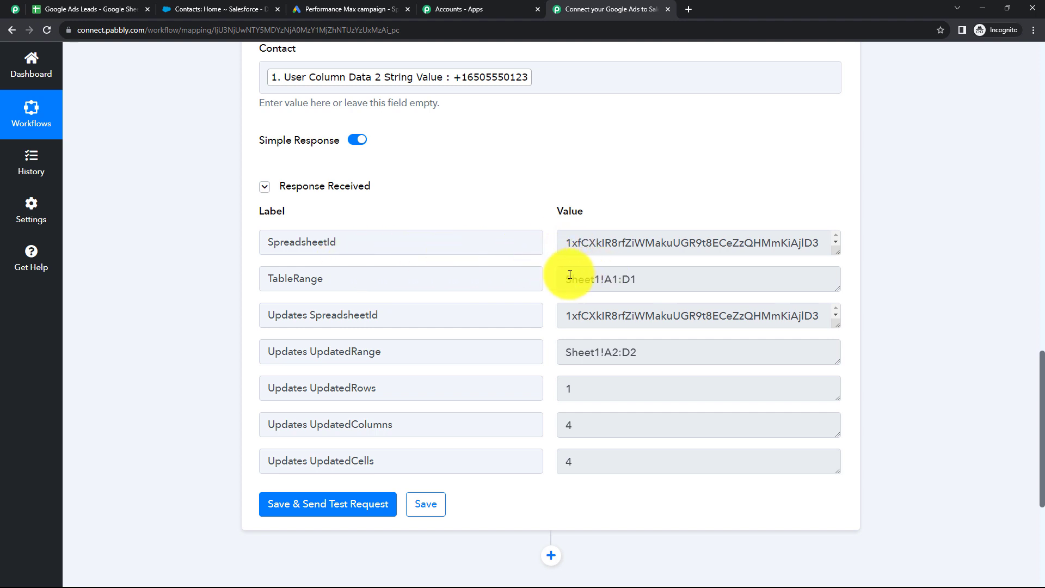
left_click_drag(571, 279, 630, 279)
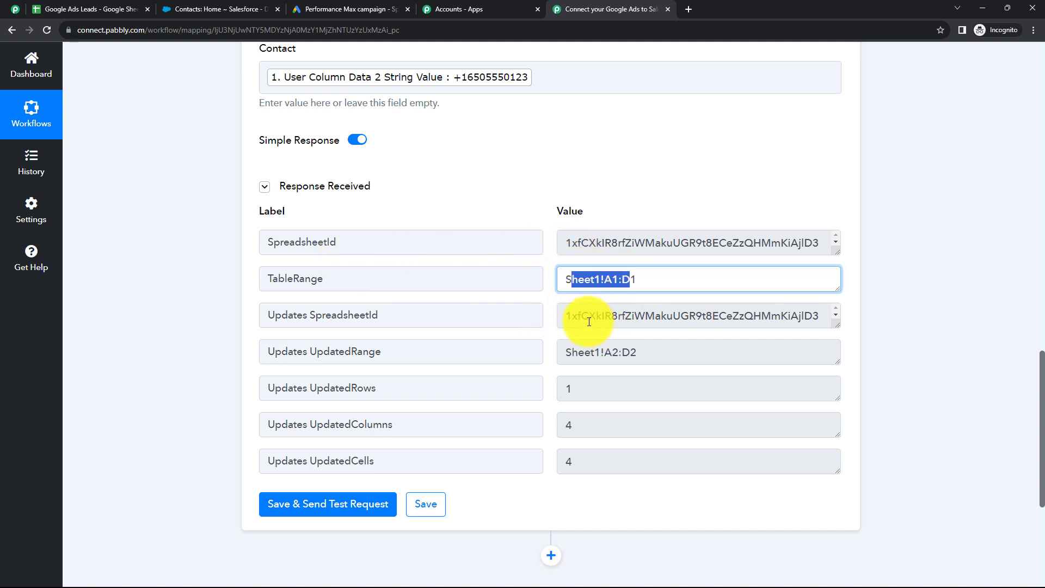
left_click_drag(589, 322, 569, 353)
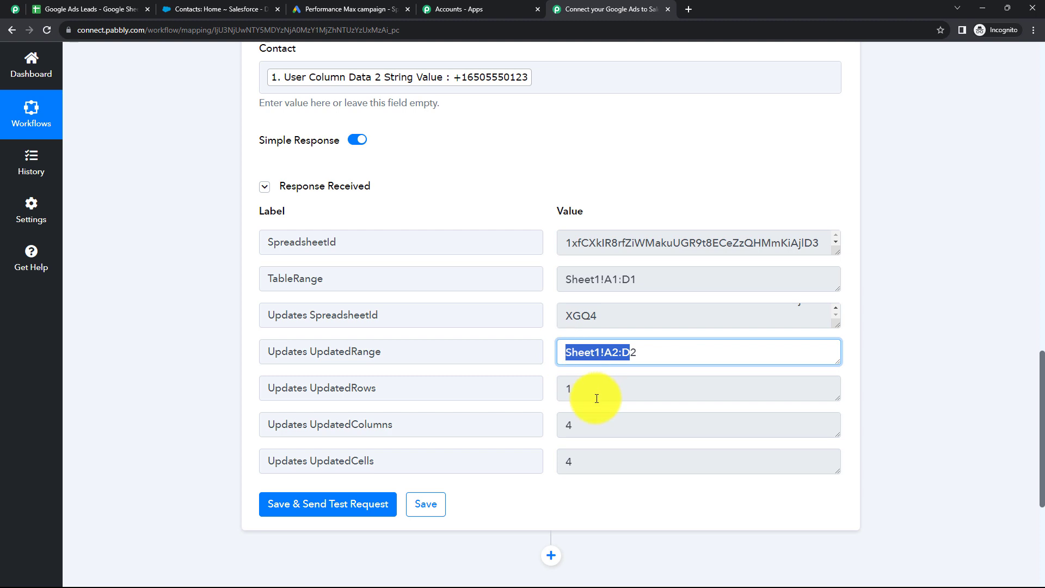
left_click_drag(597, 399, 567, 388)
left_click_drag(569, 424, 592, 424)
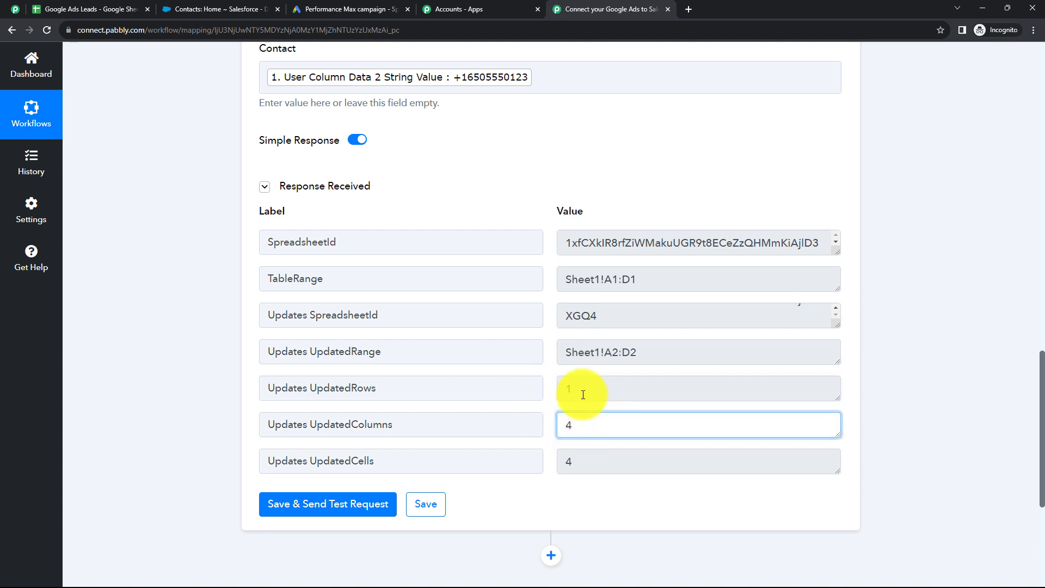
left_click(604, 198)
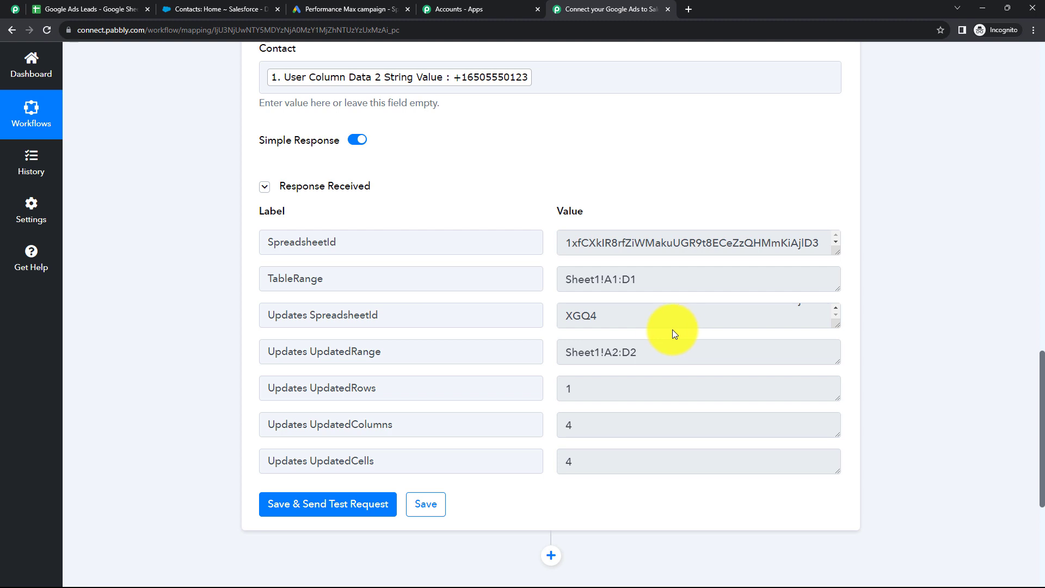
Switch to the Google Ads Leads spreadsheet and check the first name, last name, email and contact in the newly added row
left_click(98, 7)
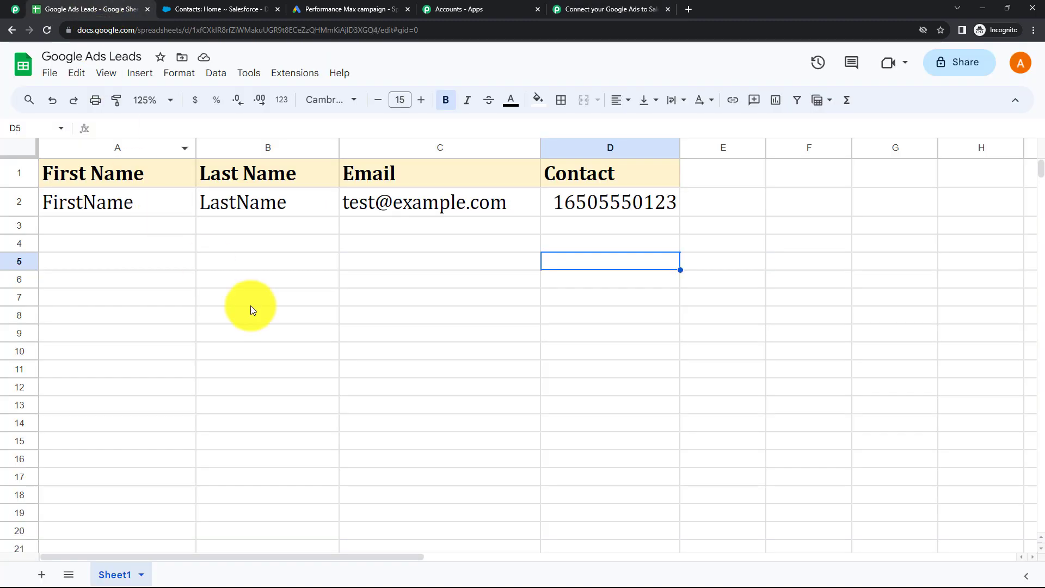
left_click(133, 223)
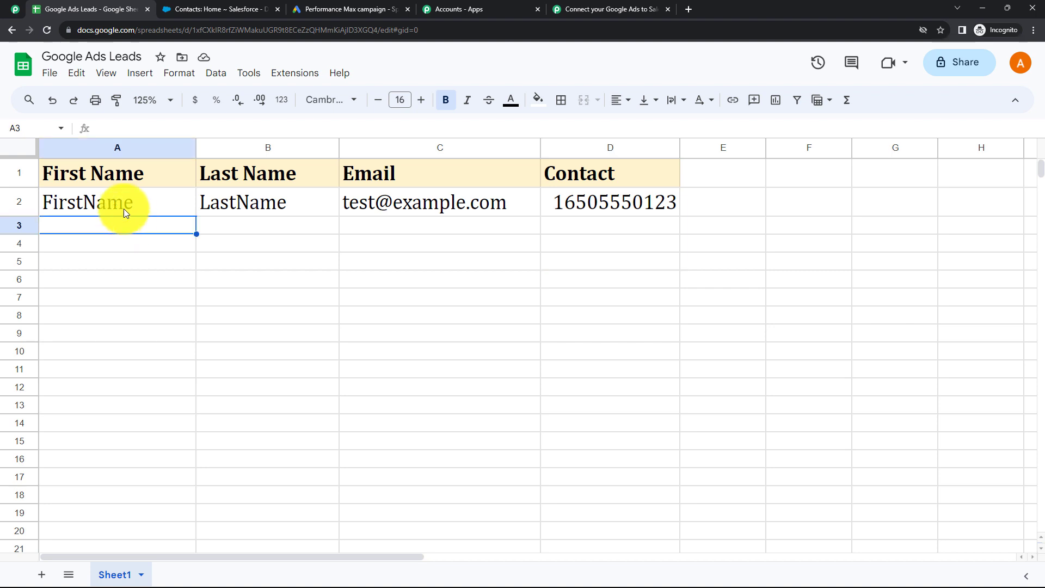
left_click(258, 230)
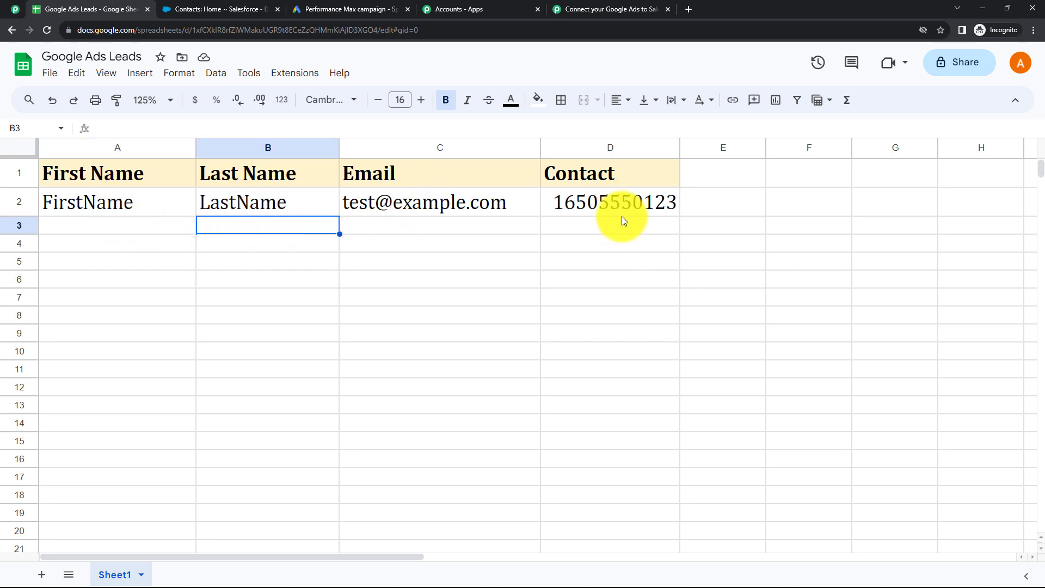
left_click(618, 242)
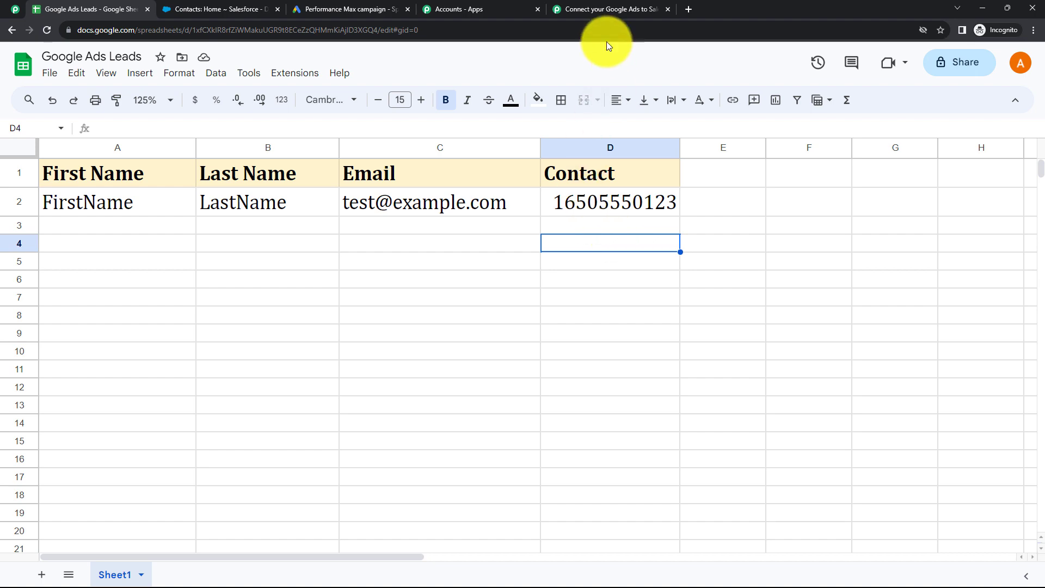
Switch back to the Pabbly Connect workflow, collapse the Google Sheets action and review the Google Ads trigger and the two actions
left_click(608, 15)
scroll(615, 181, "up", 15)
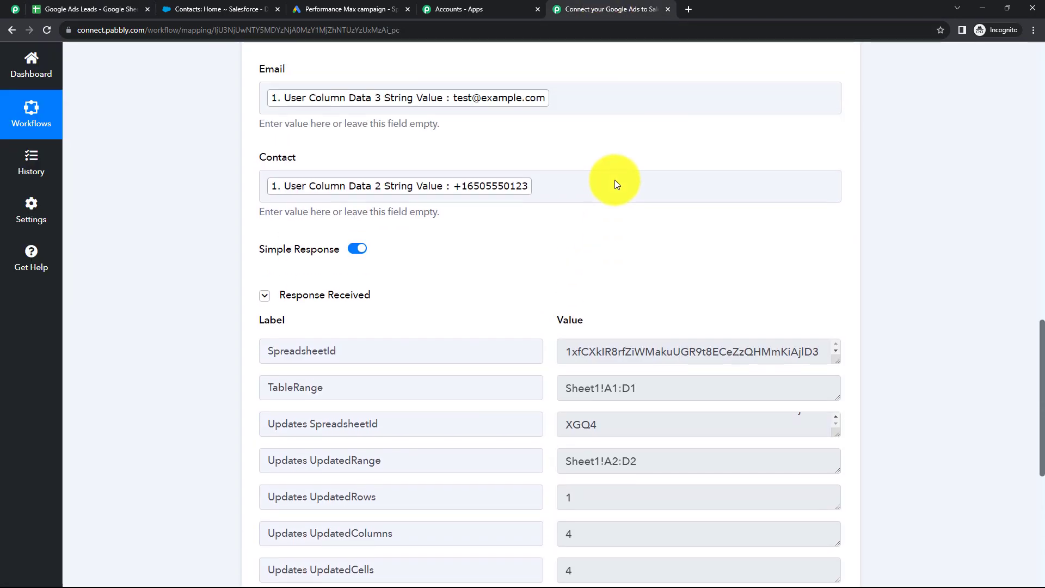
left_click(621, 185)
scroll(623, 204, "up", 5)
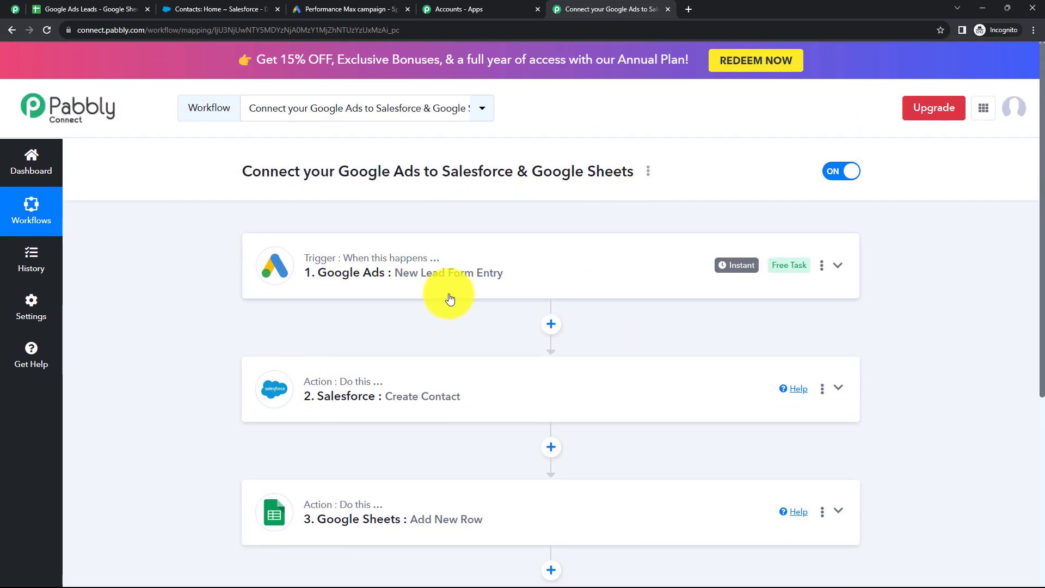
scroll(410, 319, "down", 2)
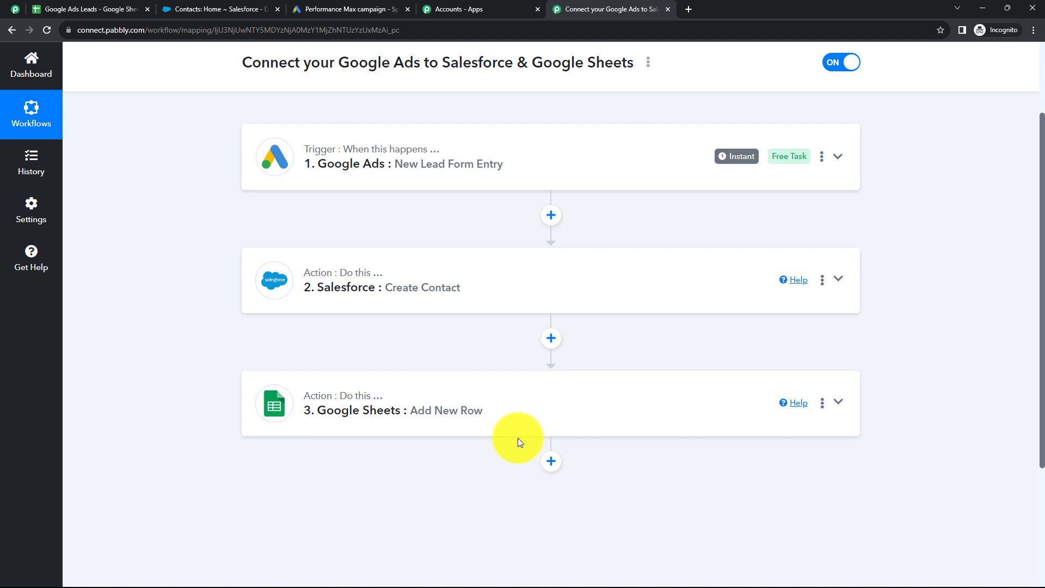
scroll(517, 438, "up", 2)
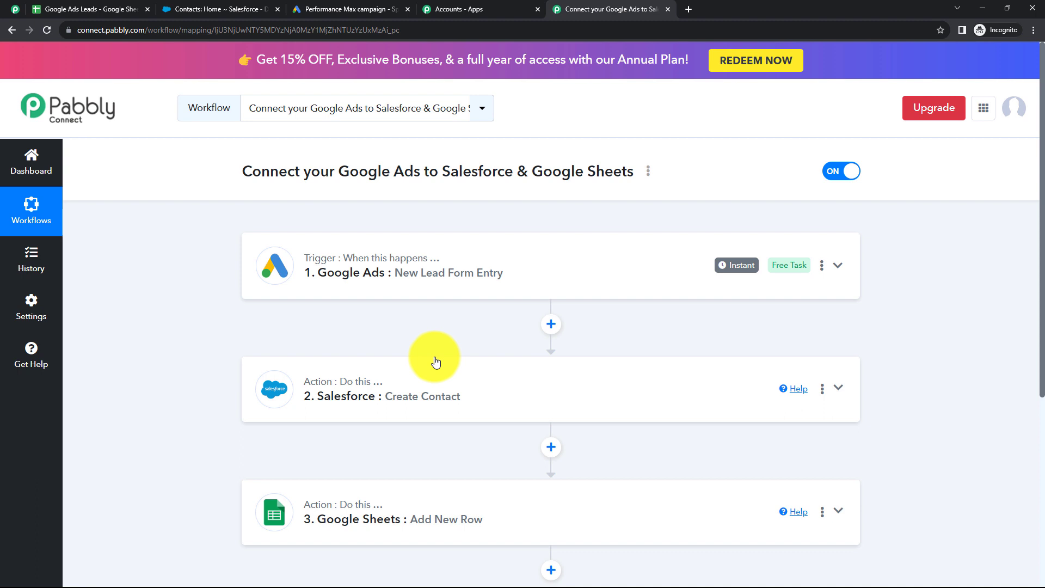
scroll(436, 361, "down", 1)
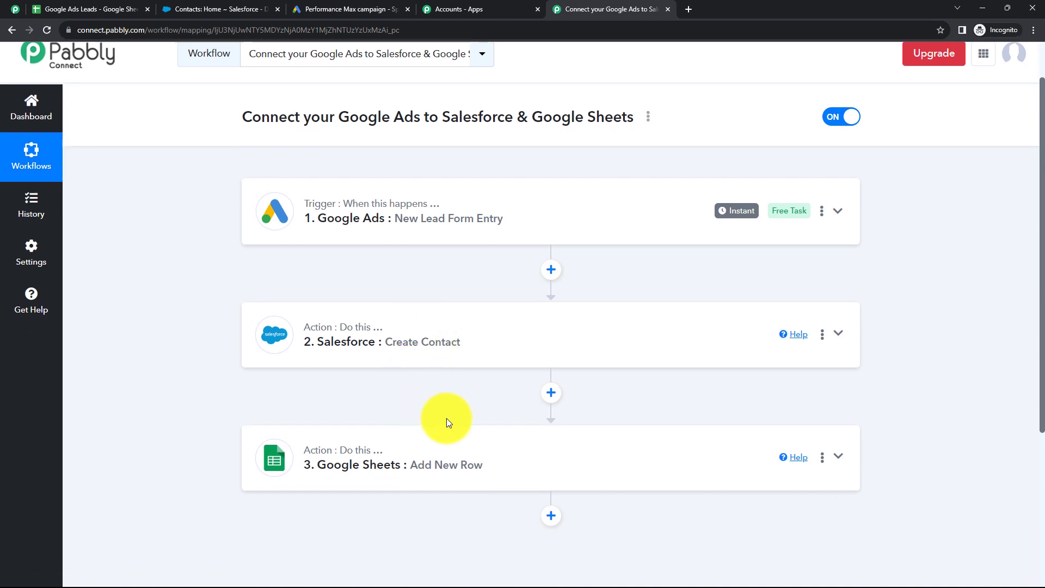
scroll(452, 419, "down", 1)
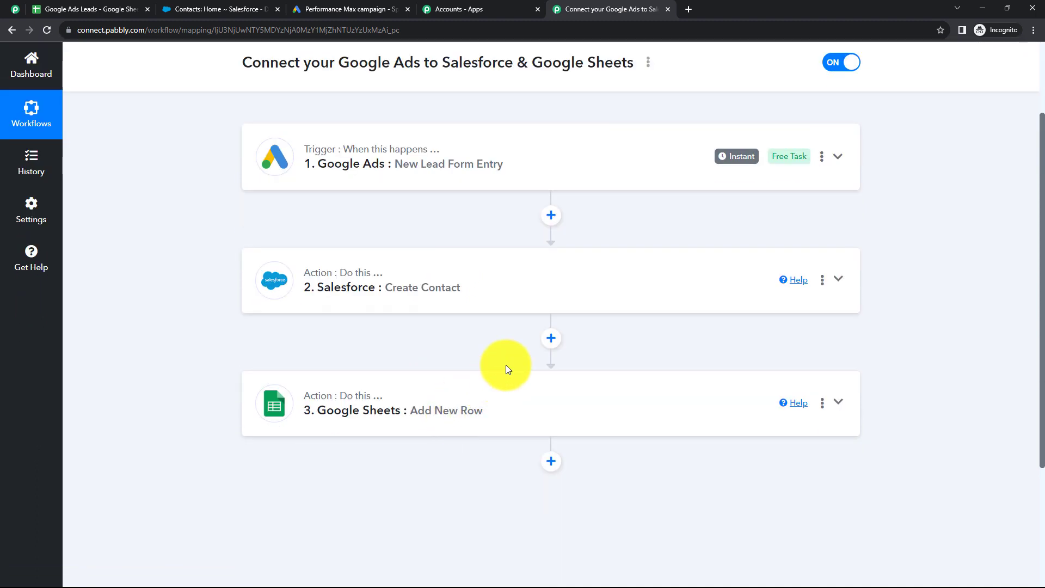
scroll(490, 343, "up", 2)
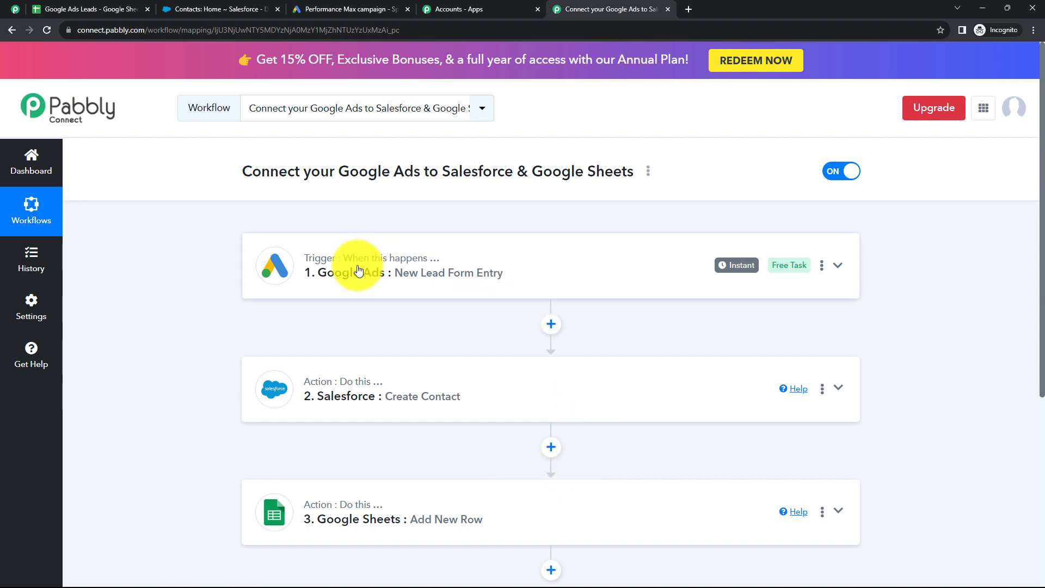
View the workflow's share link in the Share Workflow dialog and close the dialog
left_click(648, 172)
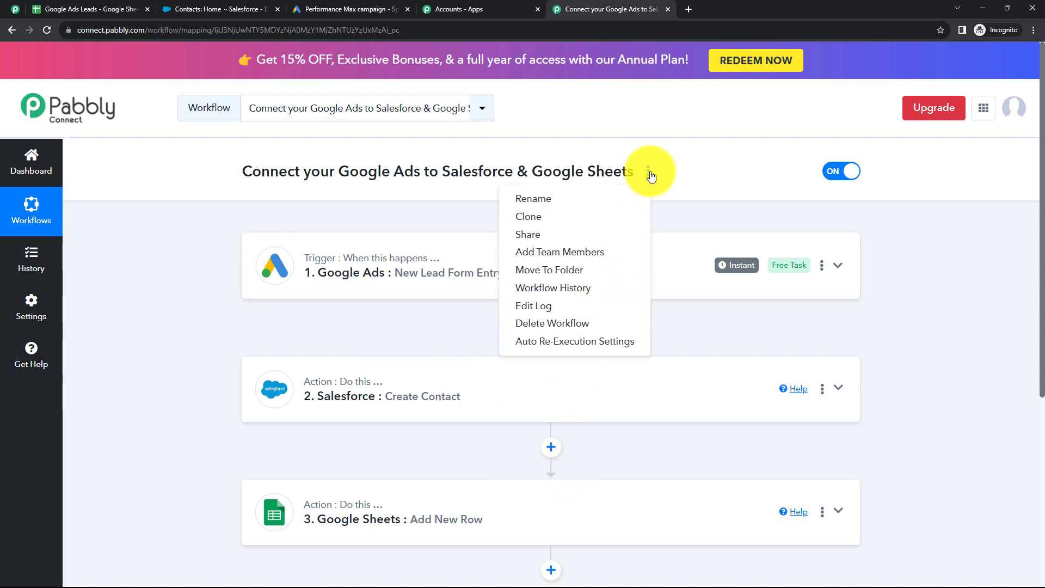
left_click(553, 233)
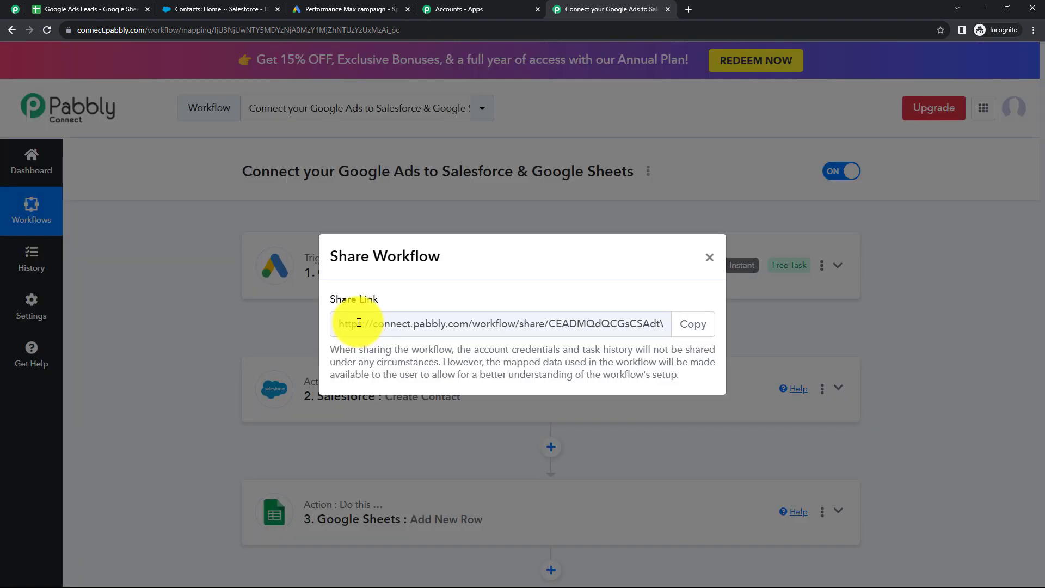
left_click_drag(376, 325, 690, 274)
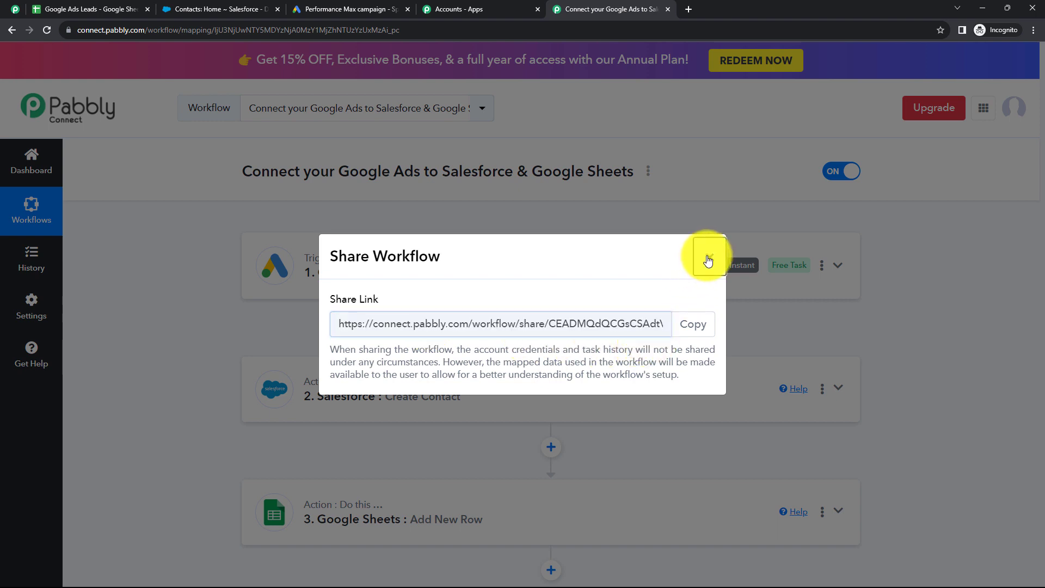
left_click(707, 258)
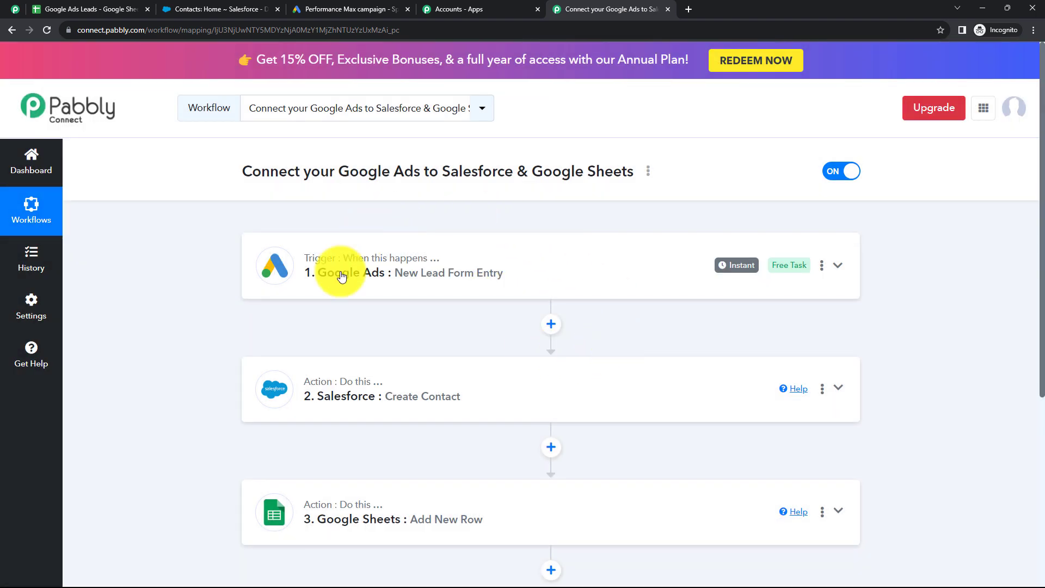